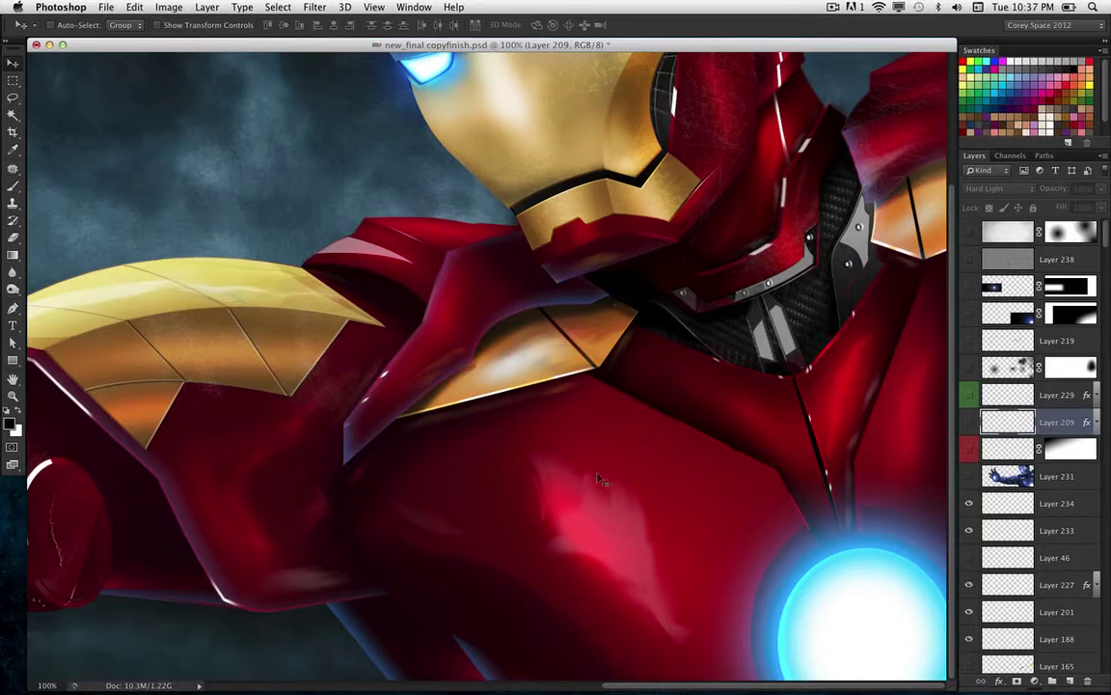
Step: Minimize the new_final copyfinish.psd document and bring up the scratched metal texture Fotolia_33067506_Subscription_XL.psd
drag(284, 45, 325, 55)
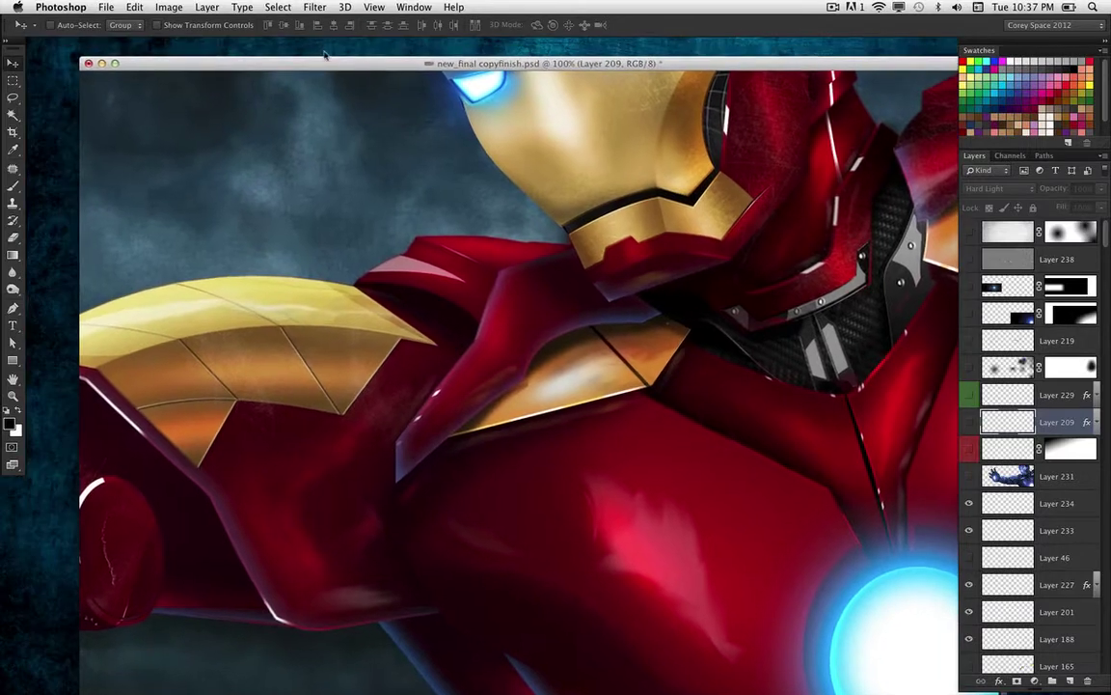
click(103, 64)
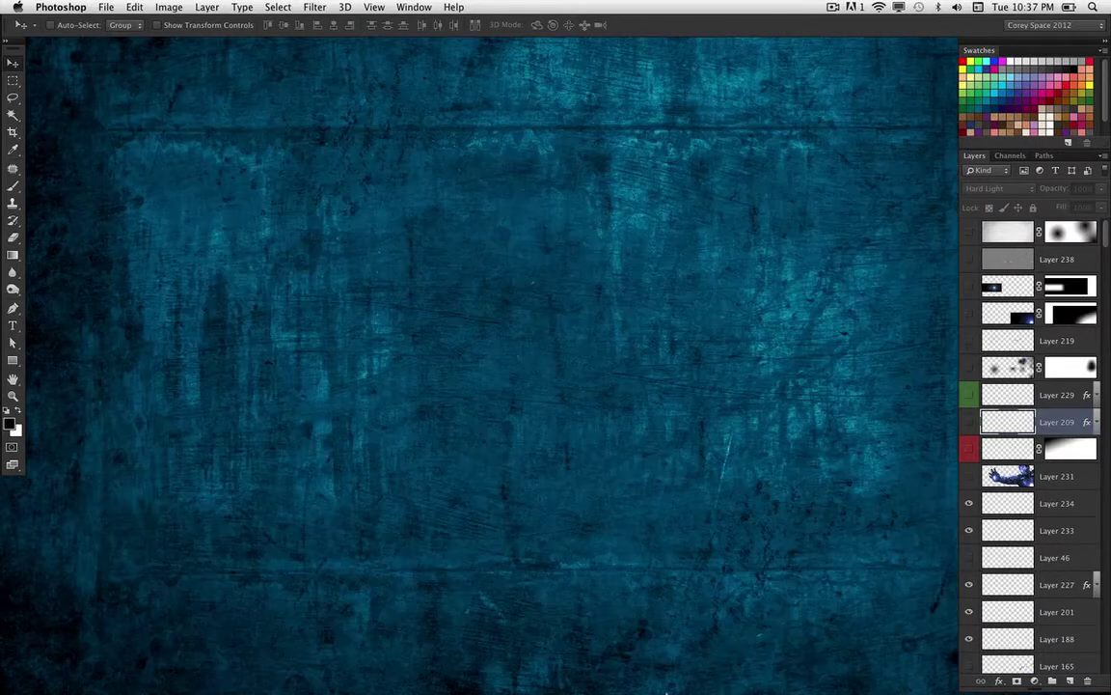
mouse_move(682, 678)
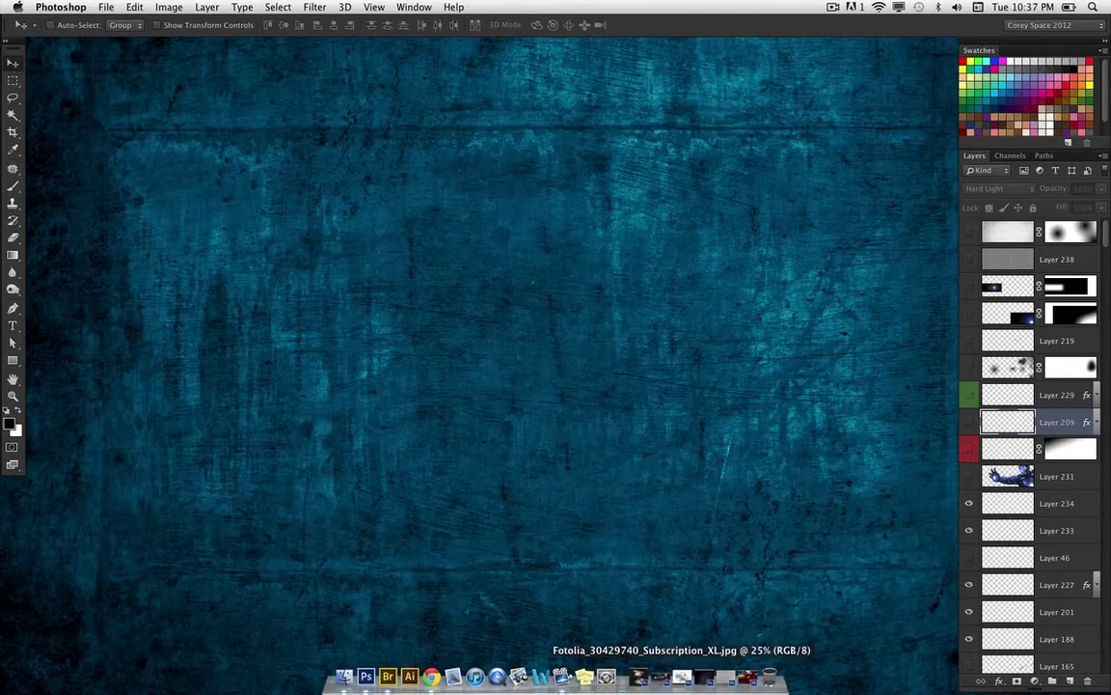
click(727, 681)
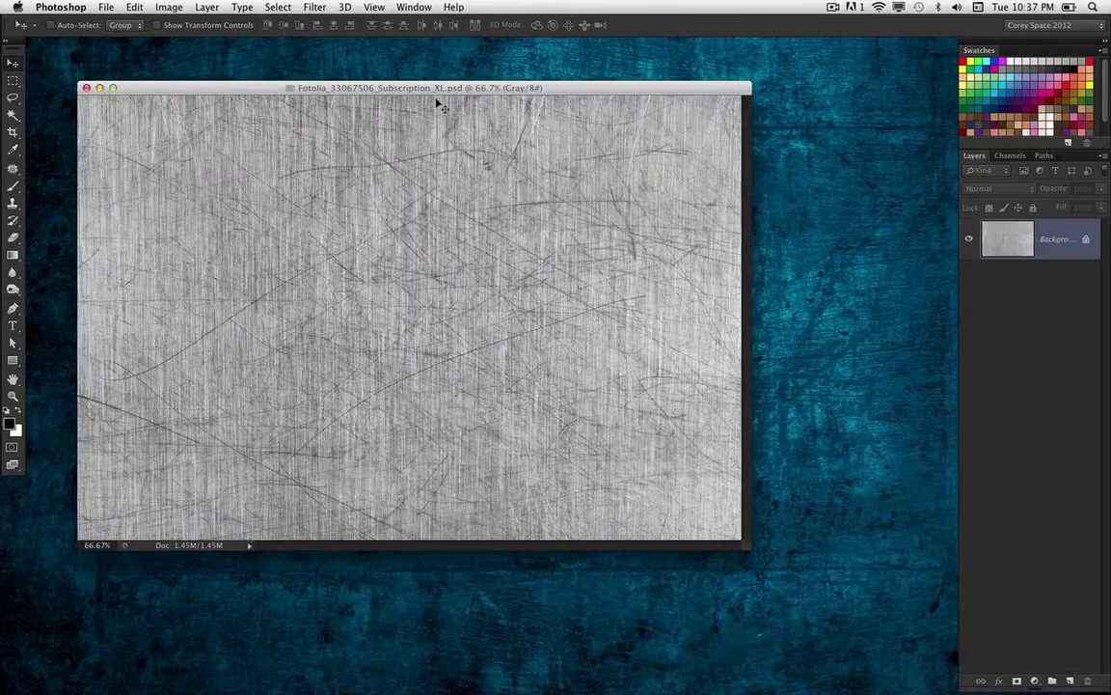
drag(484, 87, 500, 81)
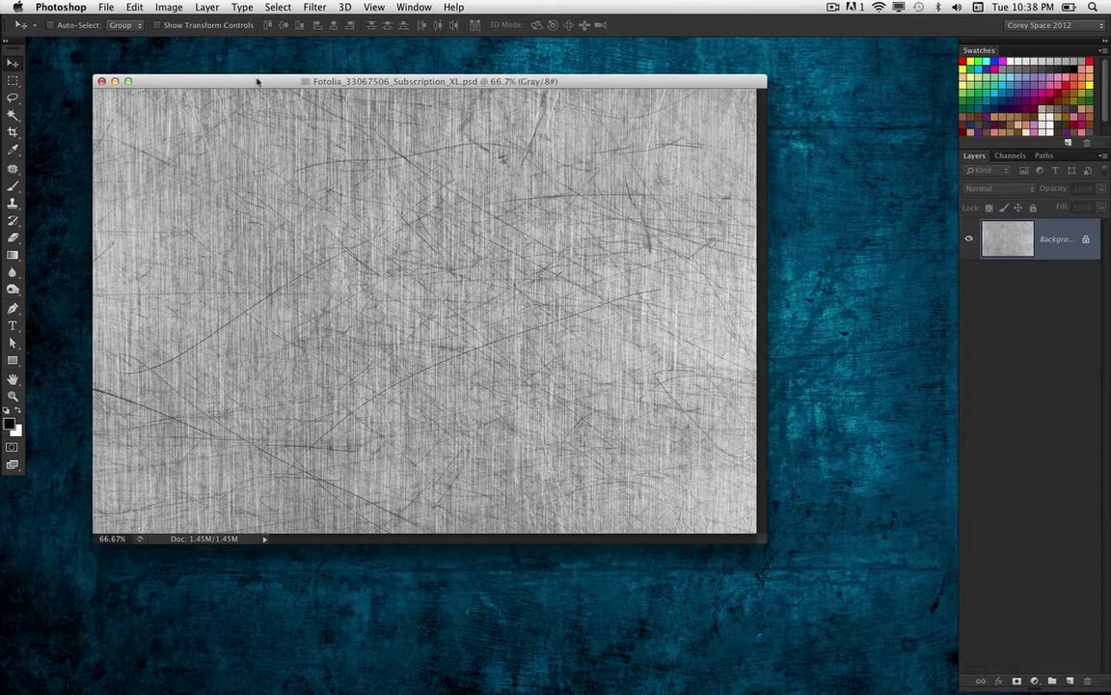
drag(231, 81, 224, 81)
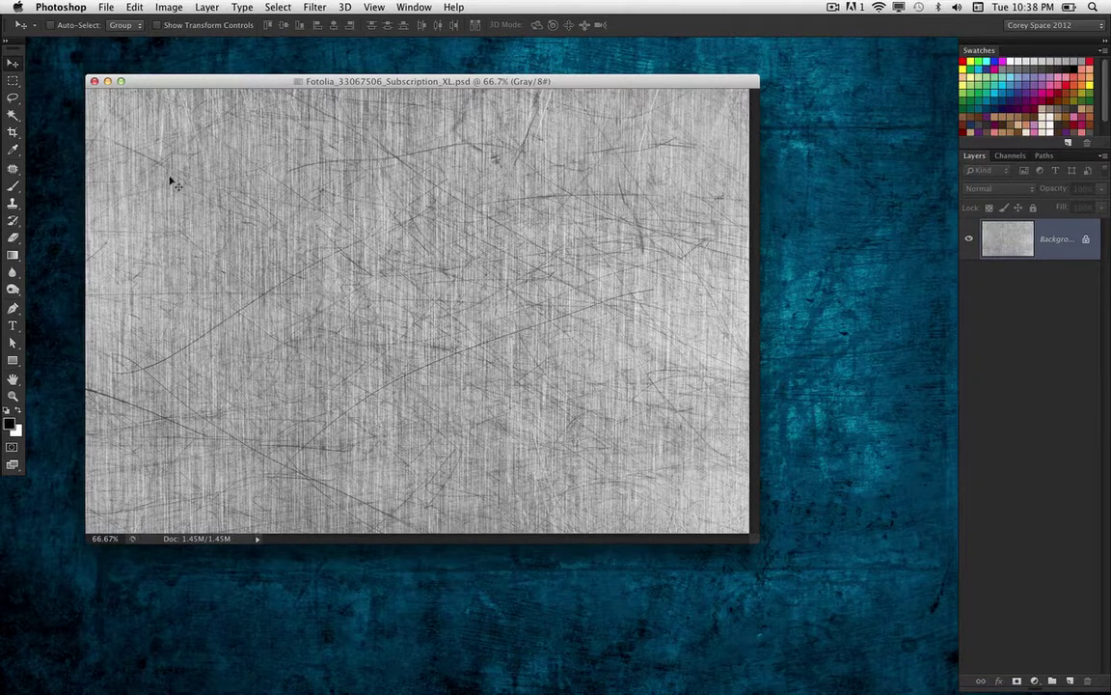
Step: Set up the Gradient tool with the Foreground to Transparent preset and white foreground, and enlarge the texture window beyond the canvas
click(12, 254)
click(13, 255)
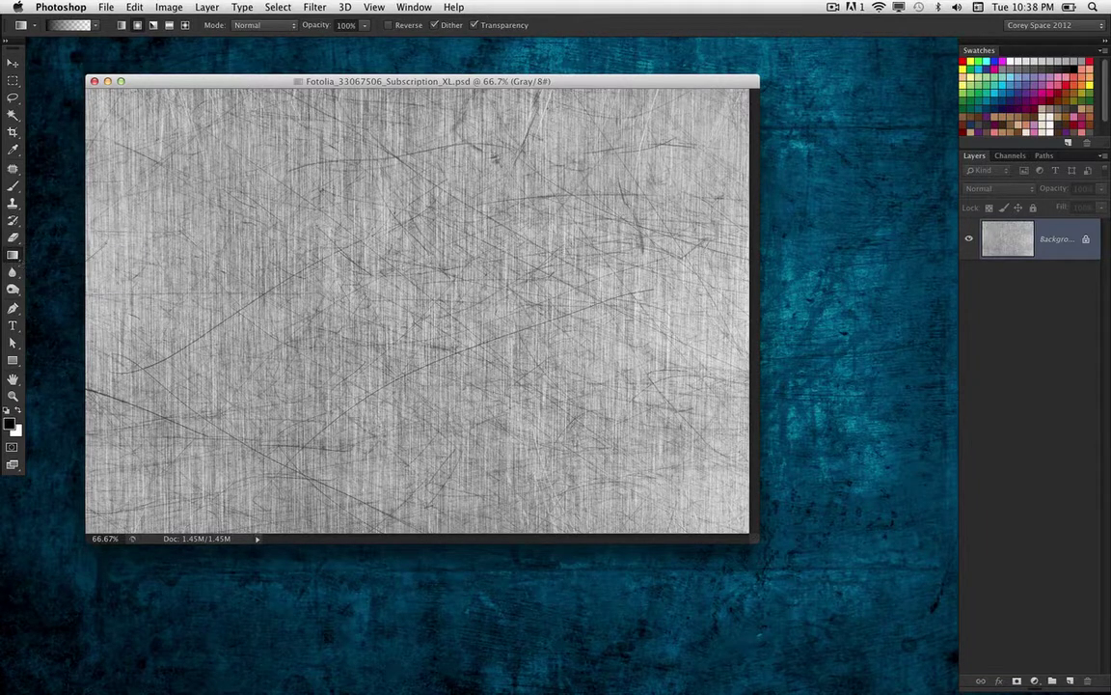
click(75, 27)
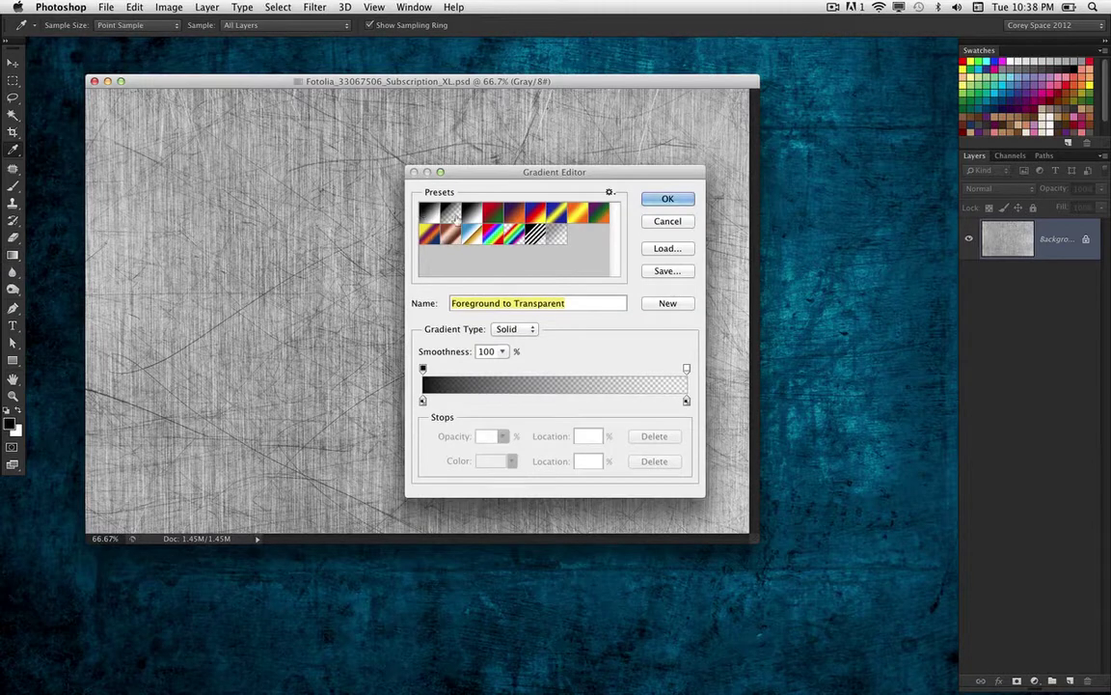
drag(516, 172, 485, 168)
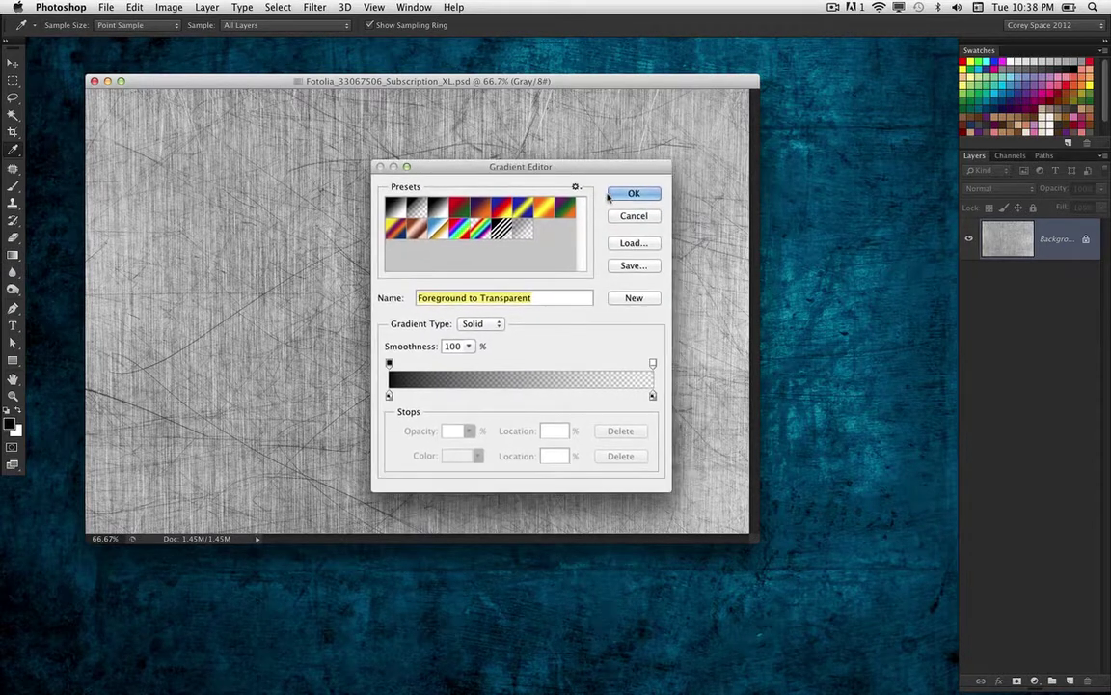
key(Return)
key(x)
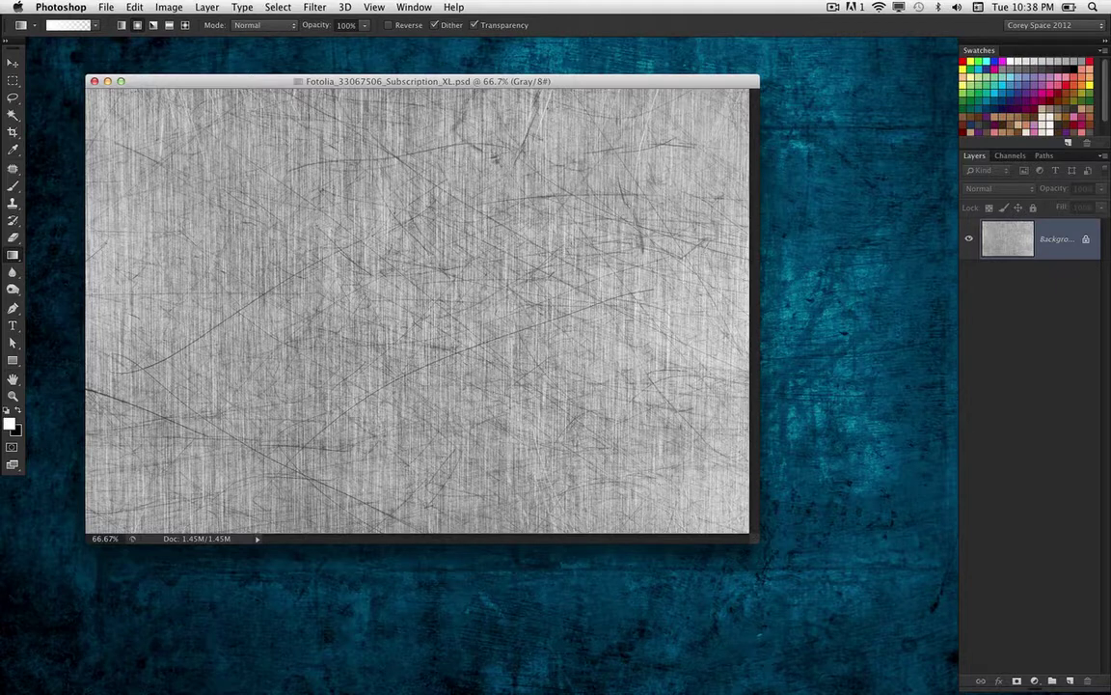
drag(755, 537, 856, 600)
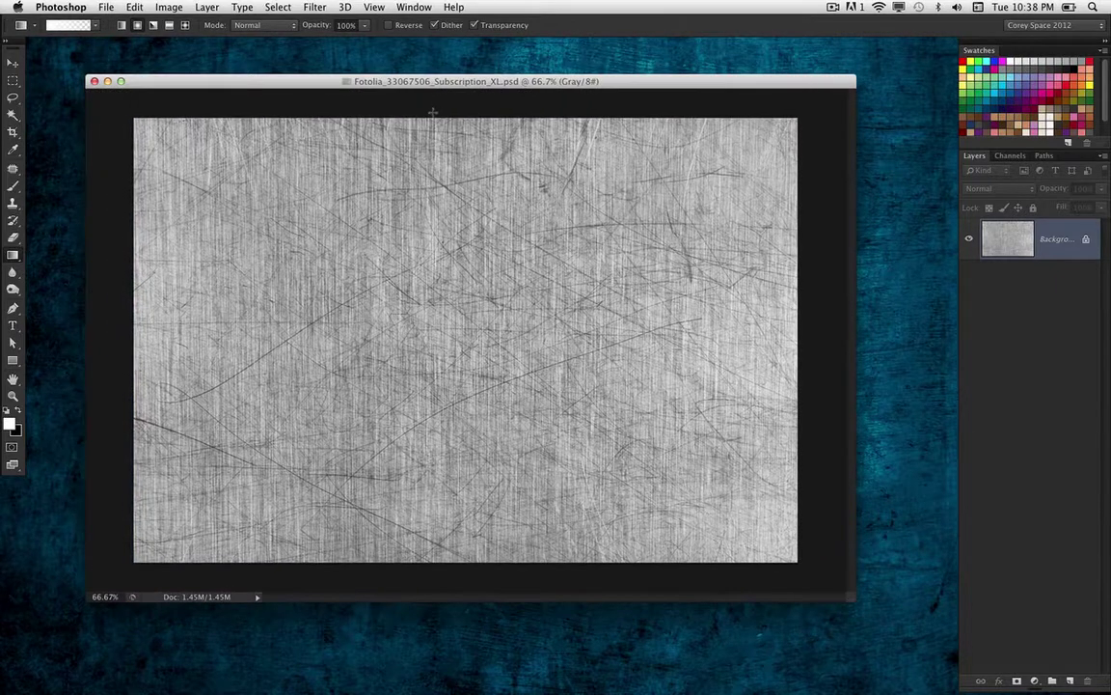
Step: Fade all four edges of the scratch texture to white with linear gradients in Normal mode
drag(416, 129, 415, 252)
key(super+z)
key(super+z)
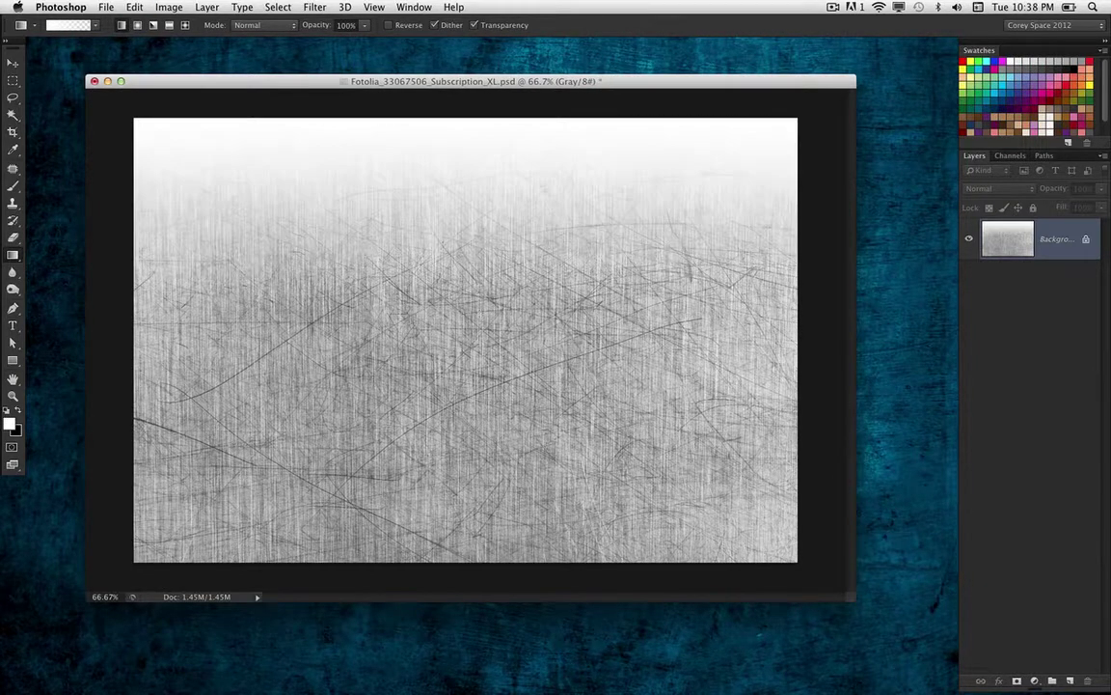
drag(714, 282, 536, 287)
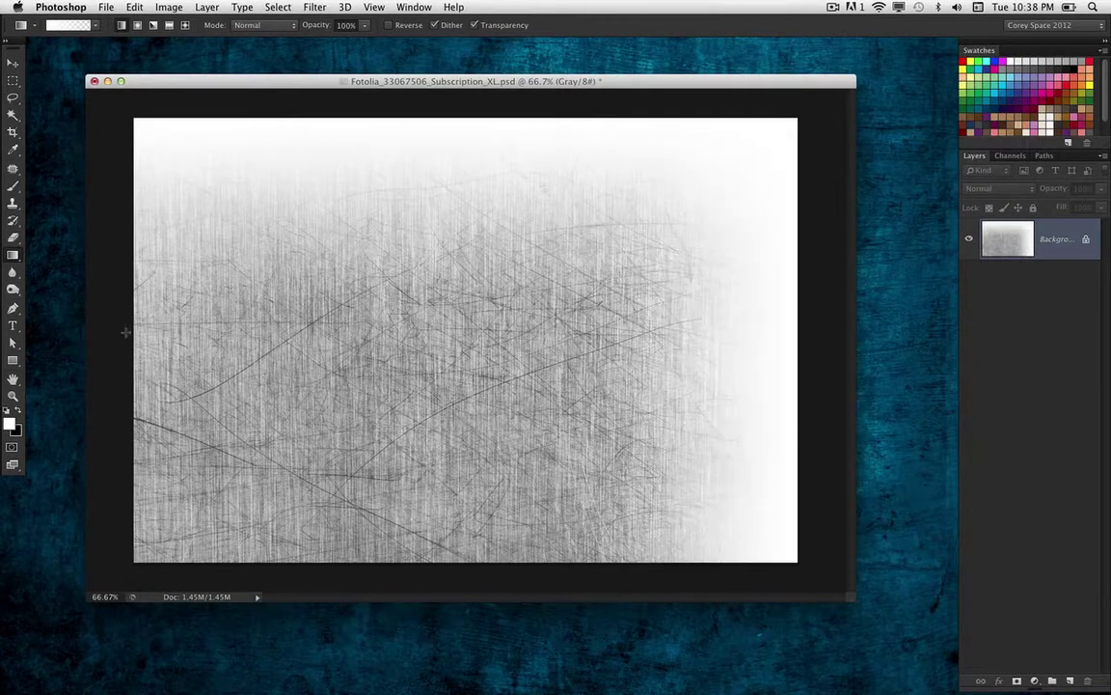
drag(128, 334, 279, 333)
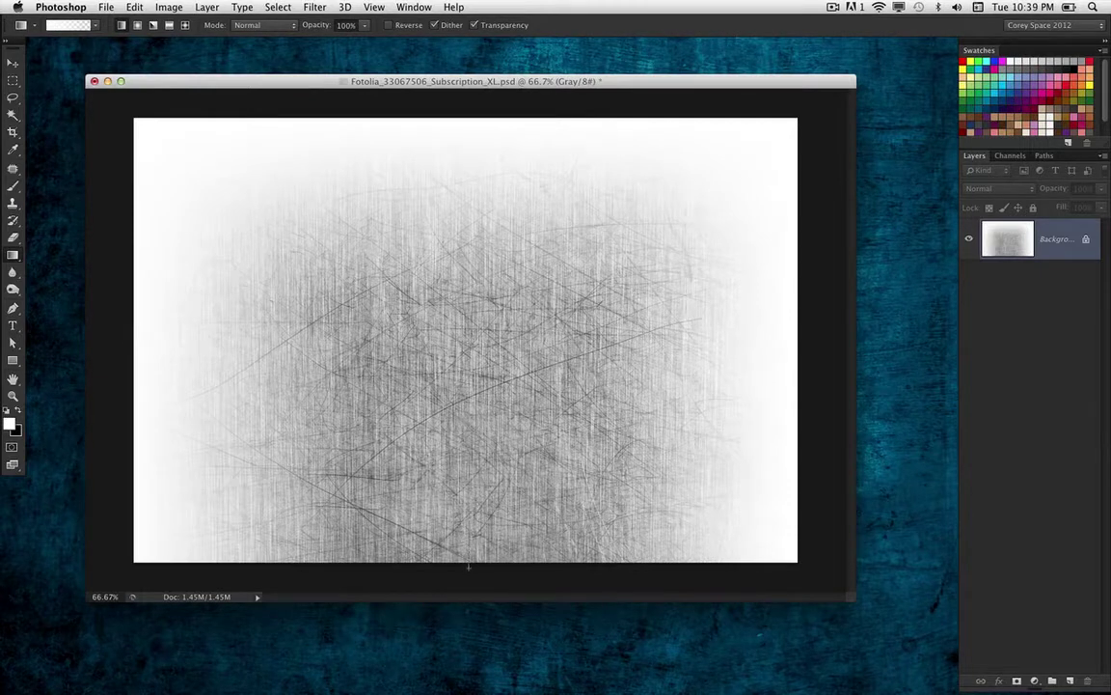
drag(468, 566, 468, 443)
Step: Set the gradient mode to Overlay and lighten the texture further inward from all four sides
click(260, 25)
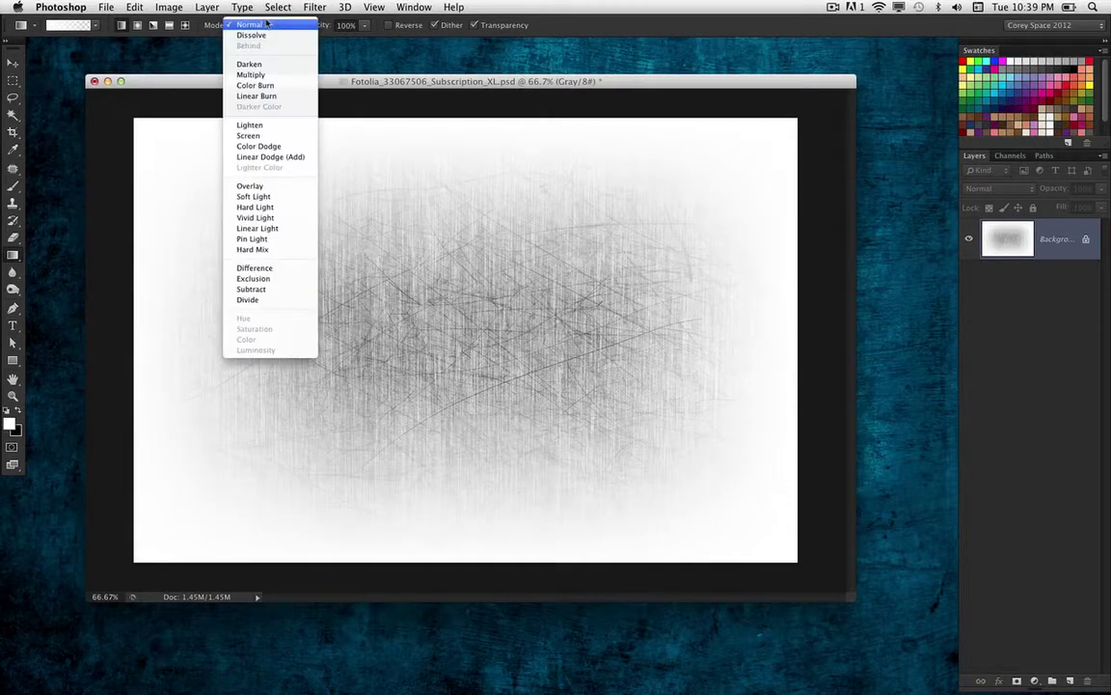
click(250, 185)
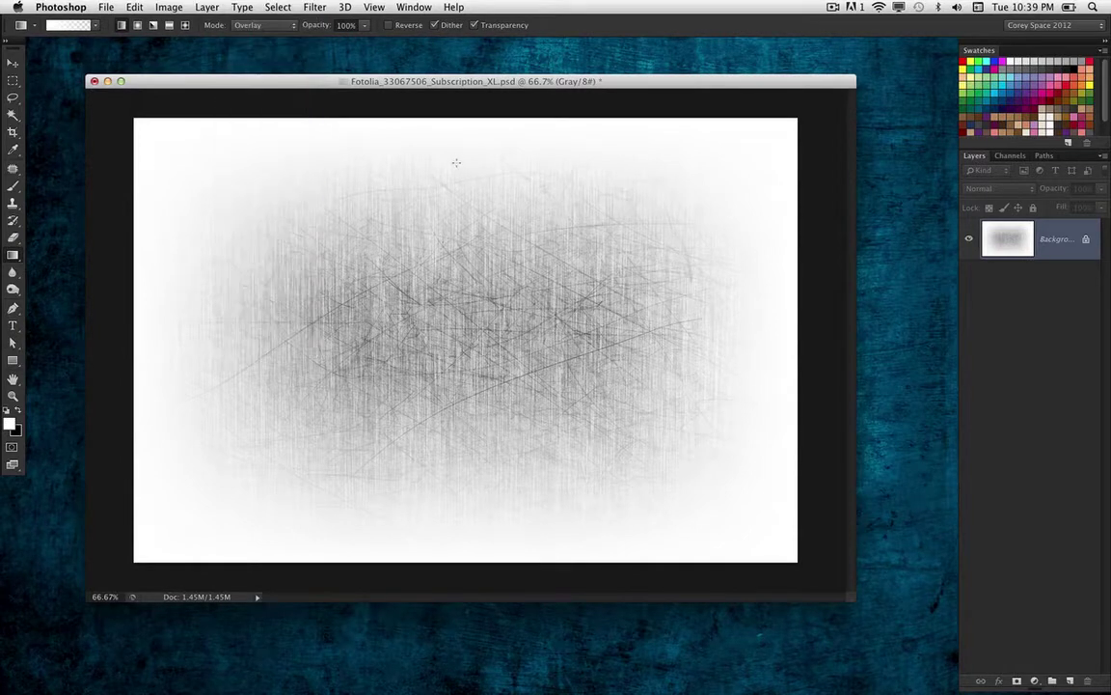
drag(460, 152, 460, 241)
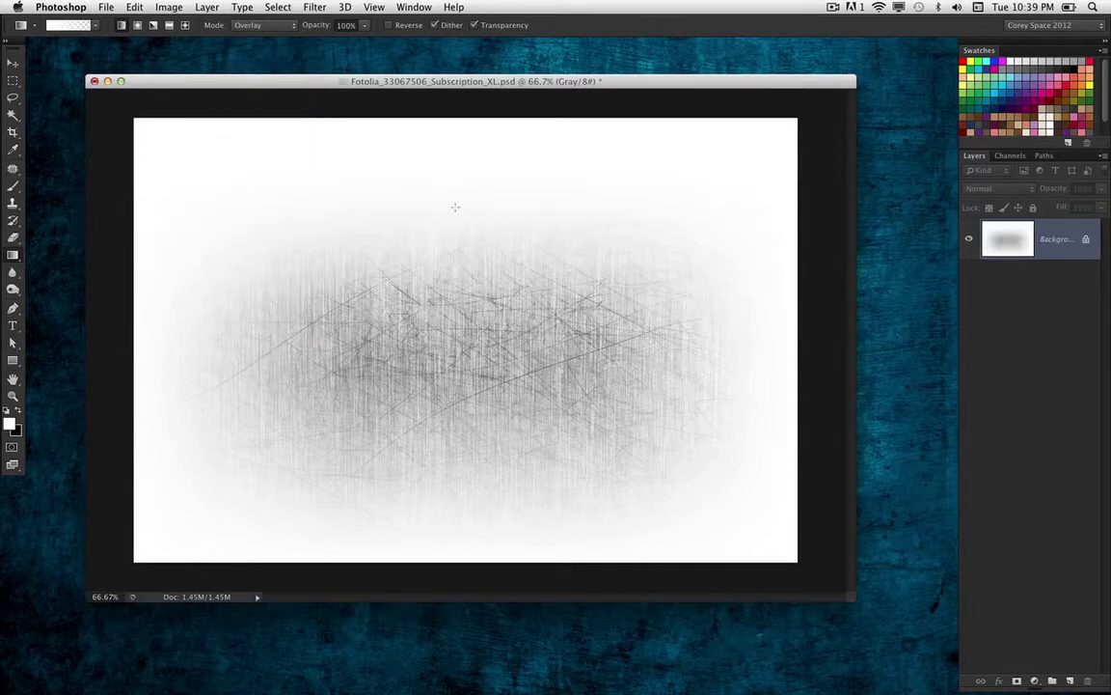
drag(460, 429, 460, 512)
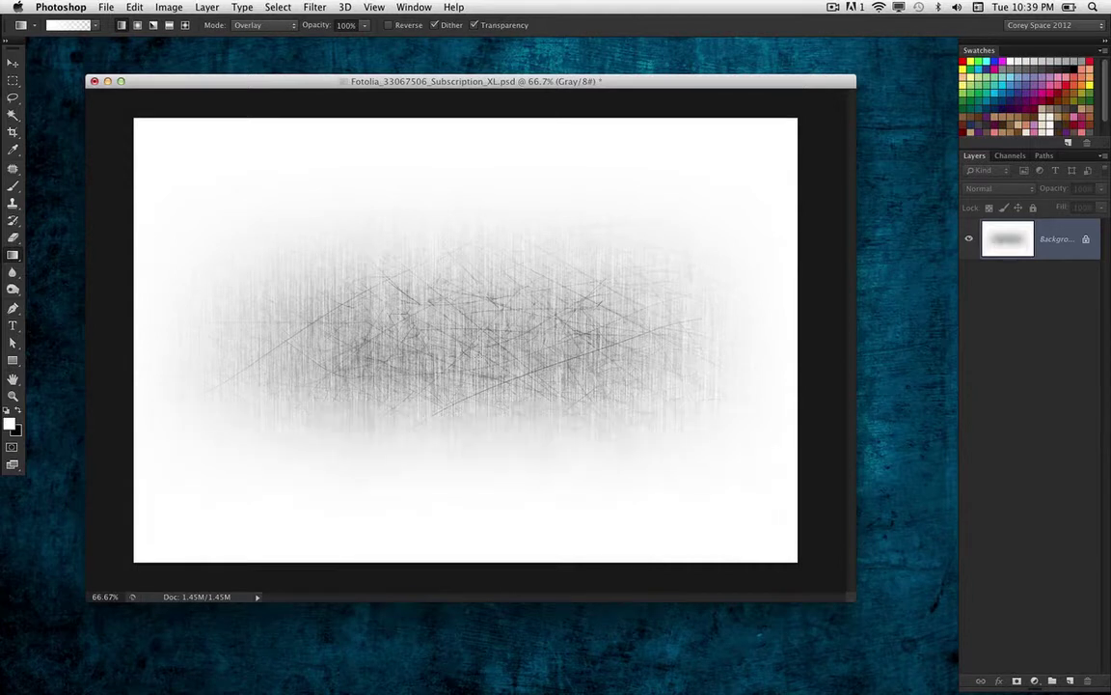
drag(699, 344, 578, 314)
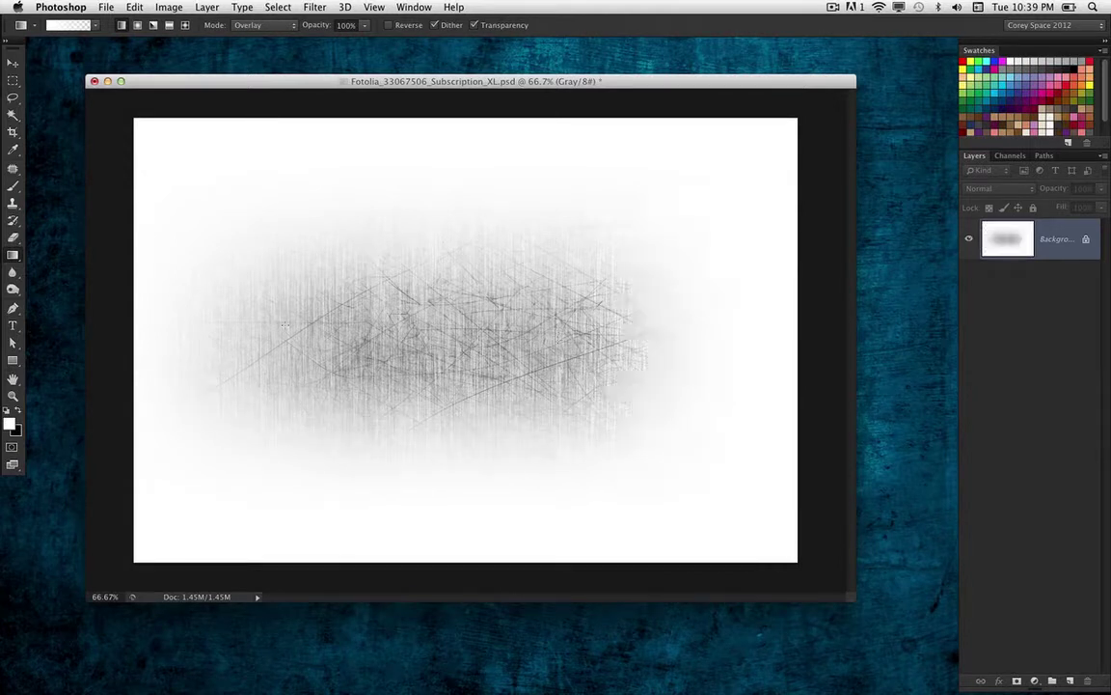
drag(195, 323, 325, 325)
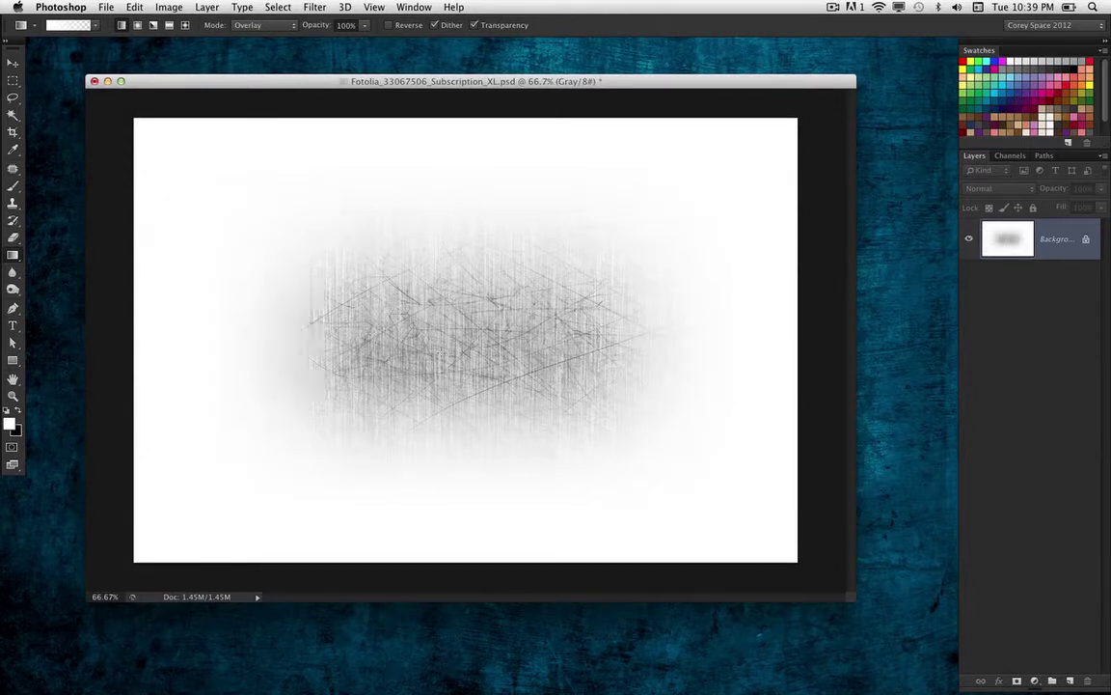
drag(474, 207, 473, 279)
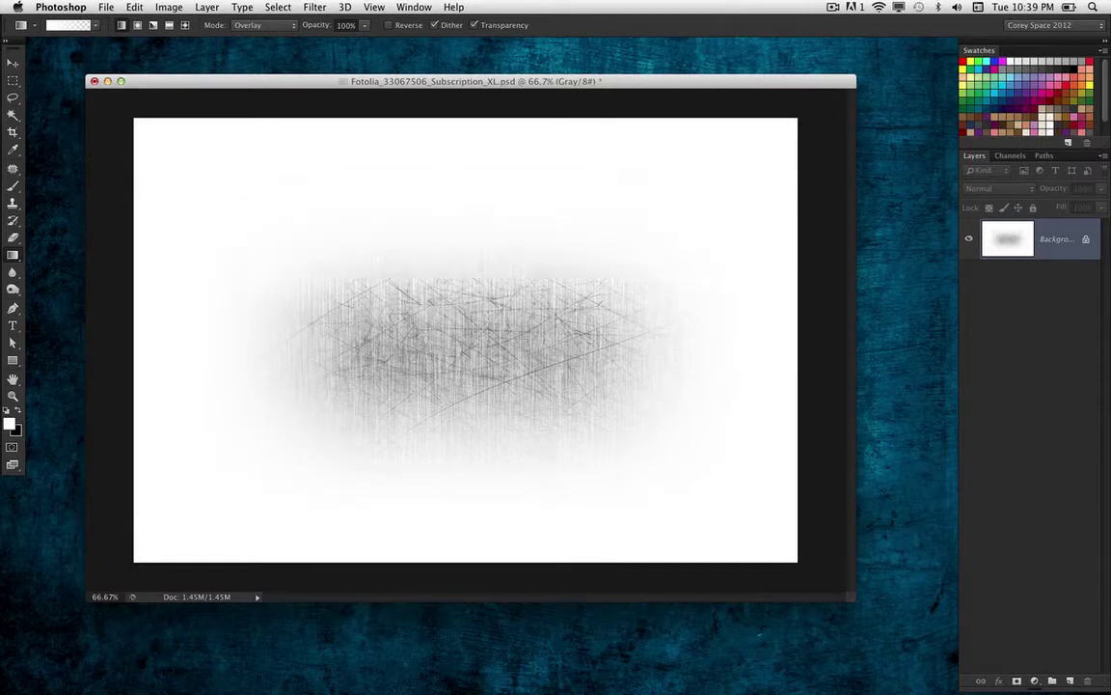
Step: Apply Levels to the texture with black input 55 and white input 161 to isolate the dark scratches
key(super+l)
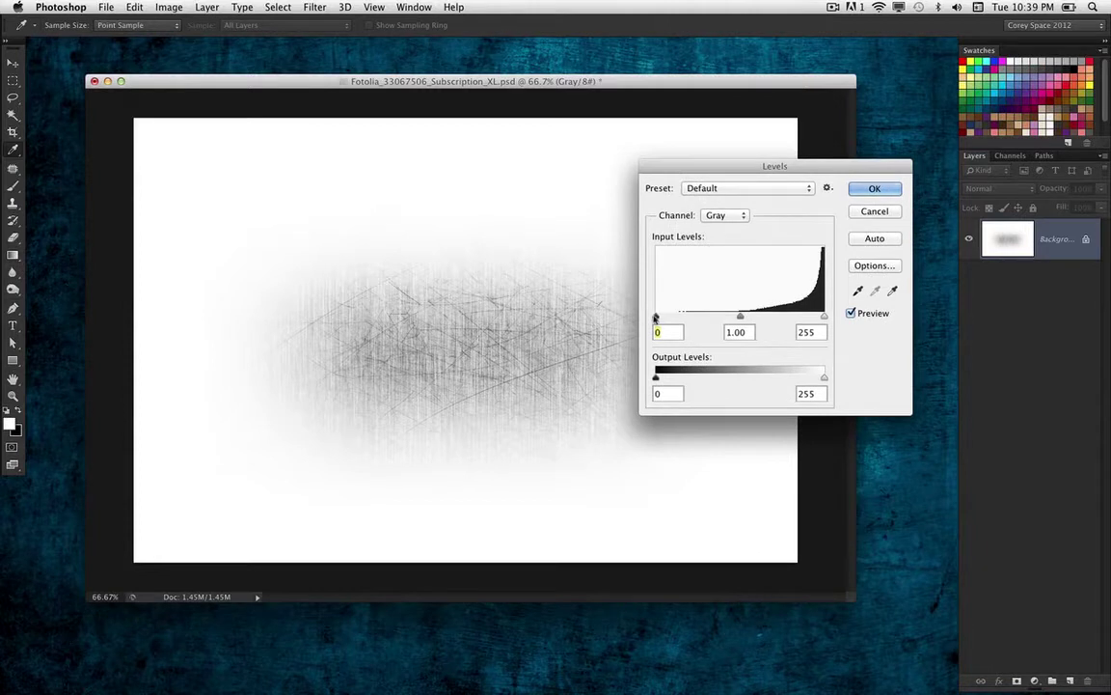
drag(656, 316, 689, 317)
drag(825, 316, 762, 318)
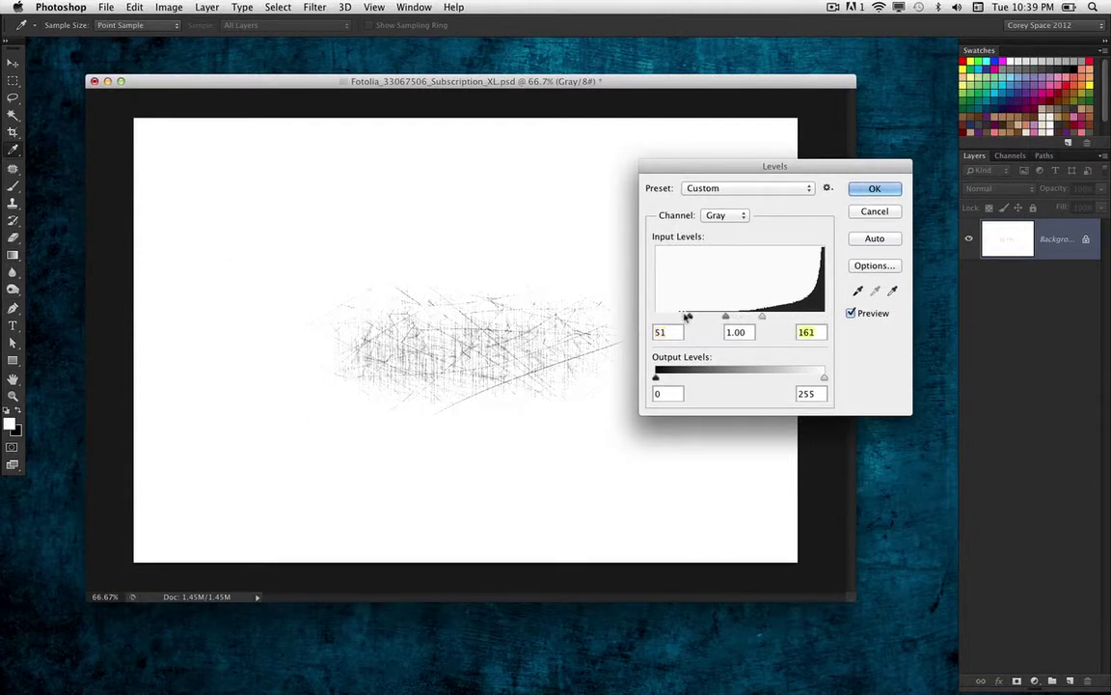
drag(689, 318, 701, 329)
click(866, 190)
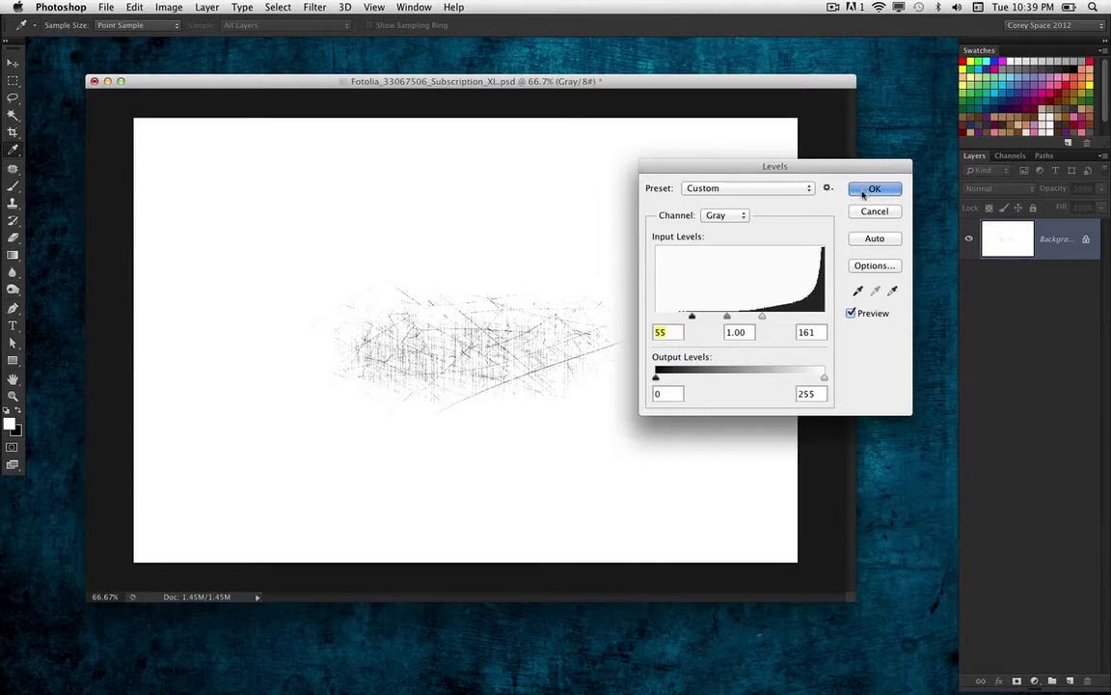
click(863, 192)
key(g)
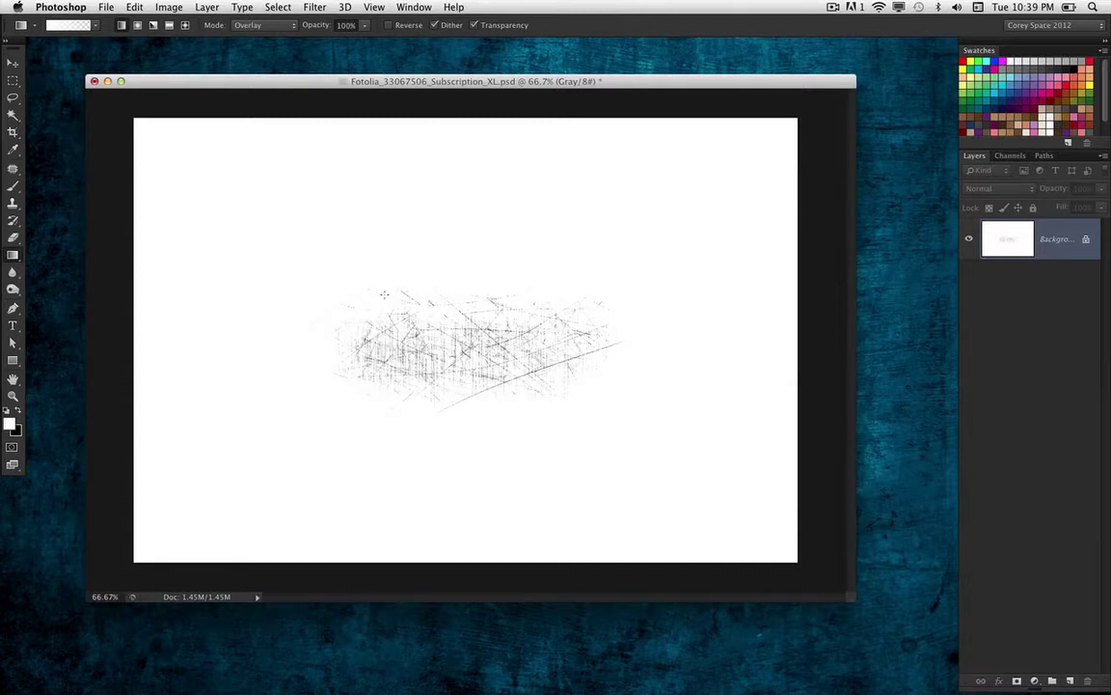
click(135, 7)
click(178, 320)
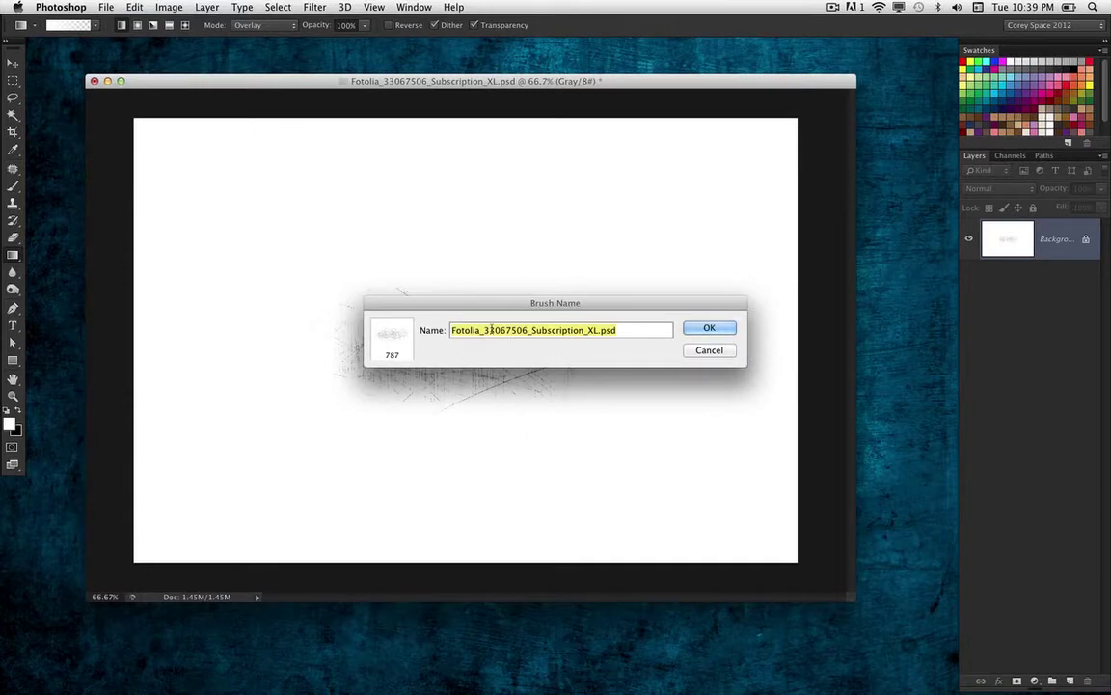
click(709, 350)
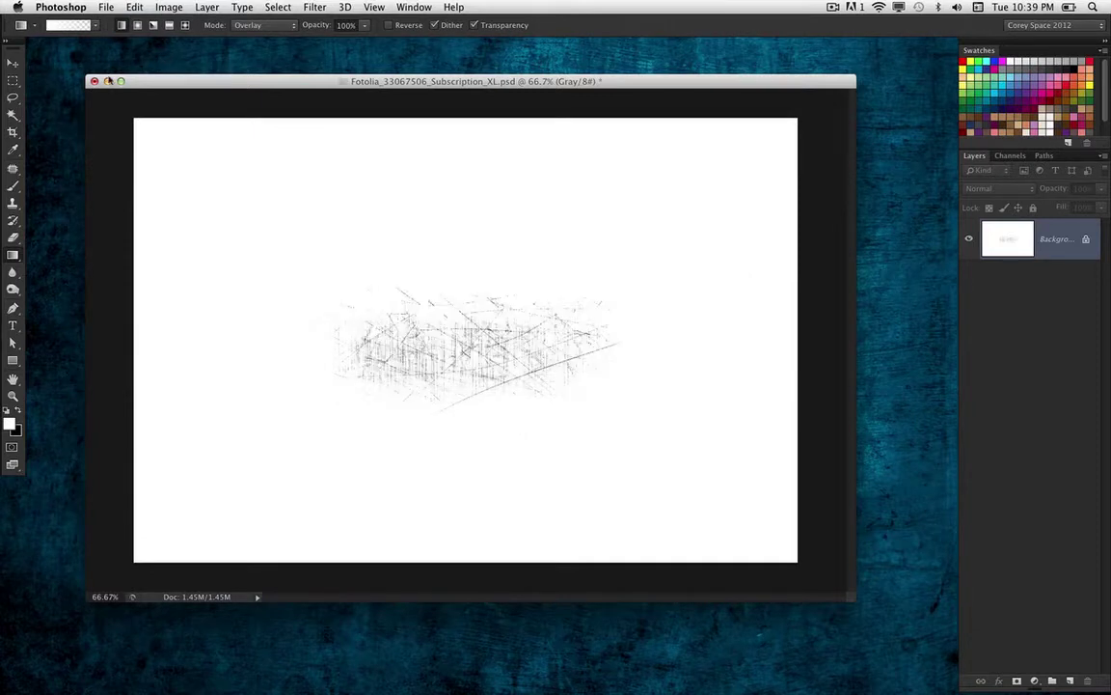
Step: Minimize the texture document and restore new_final copyfinish.psd, moving its window up beside the tools
click(107, 81)
mouse_move(666, 687)
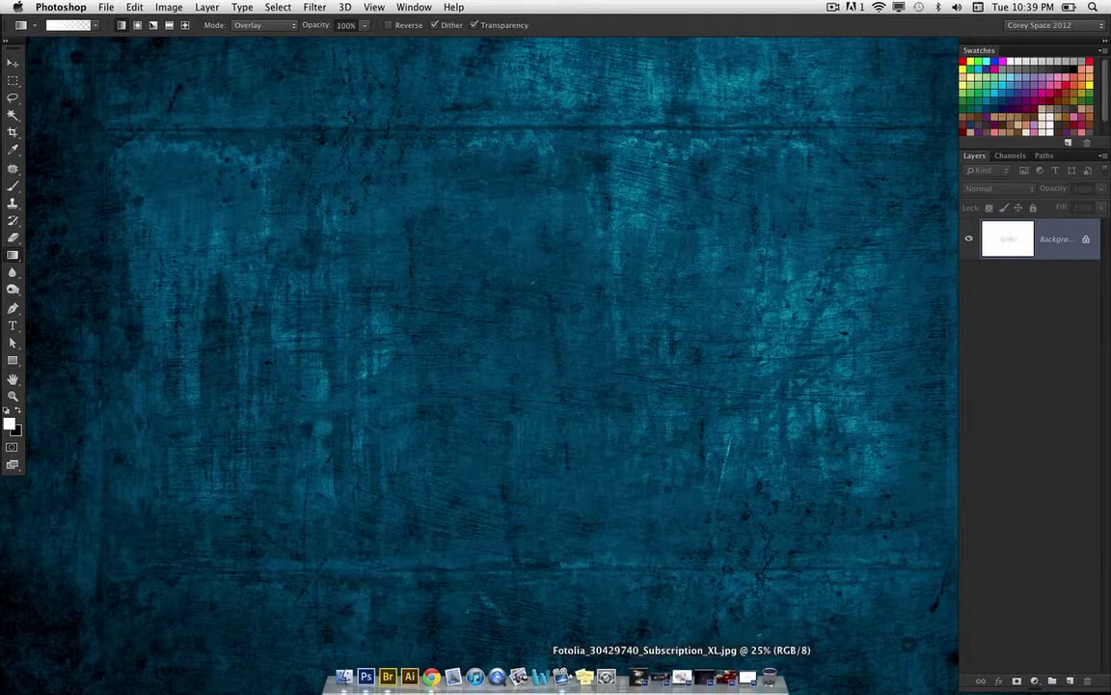
click(725, 683)
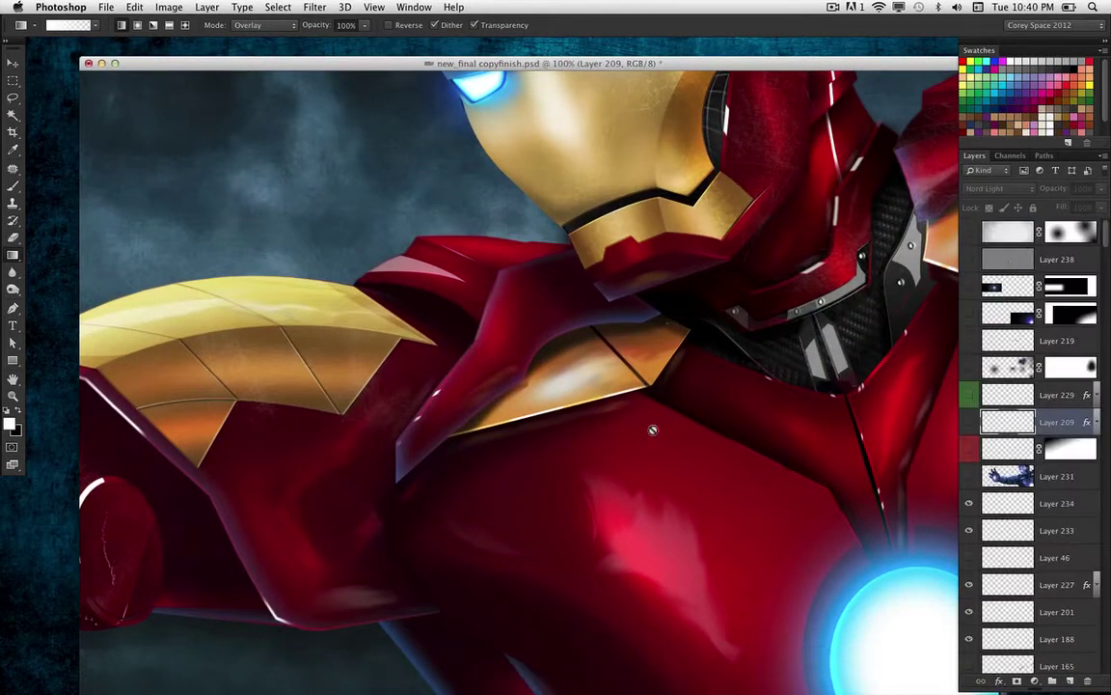
drag(390, 64, 310, 44)
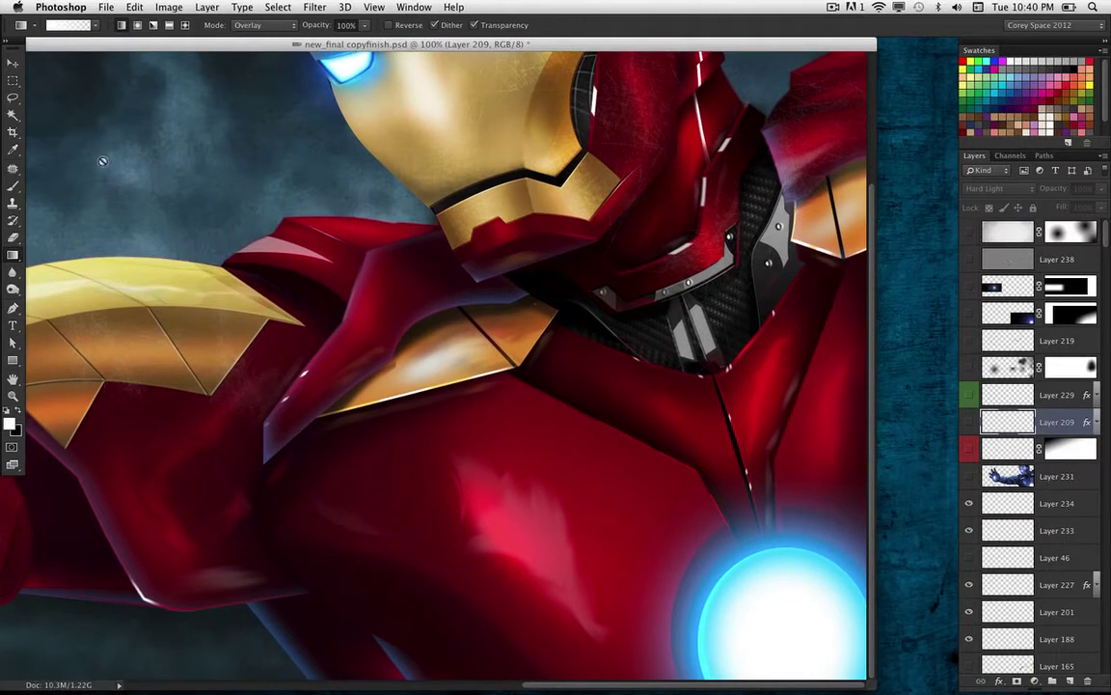
Step: Select the red chest armor's layer, Layer 21 copy, from the artwork and add a new empty layer above it
click(12, 64)
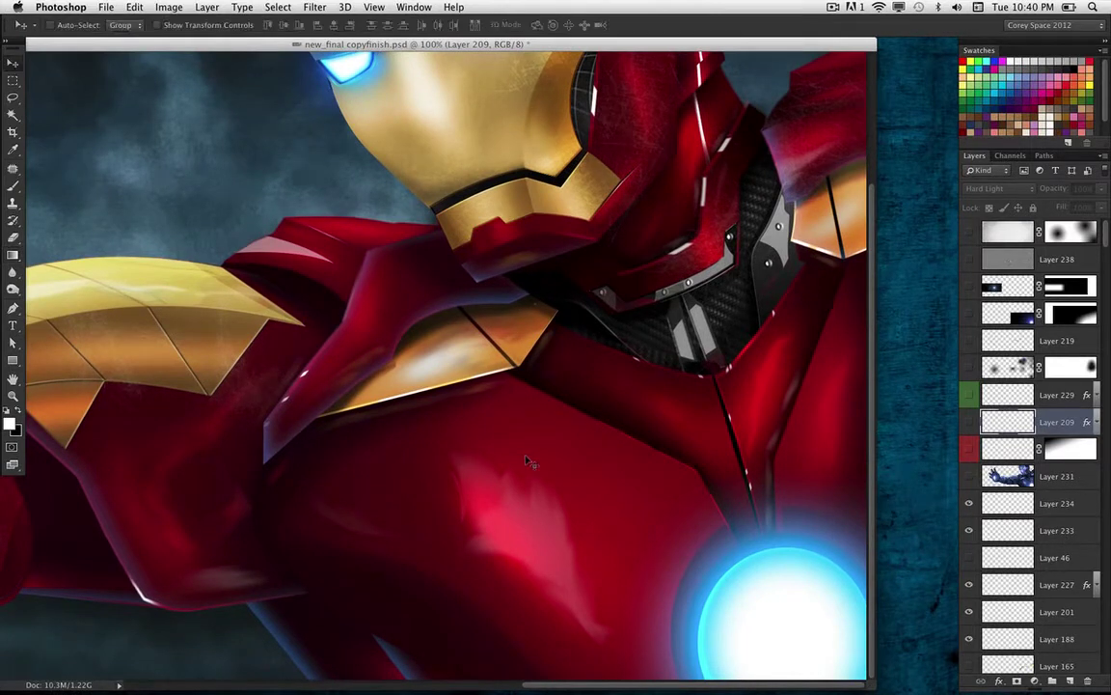
click(511, 415)
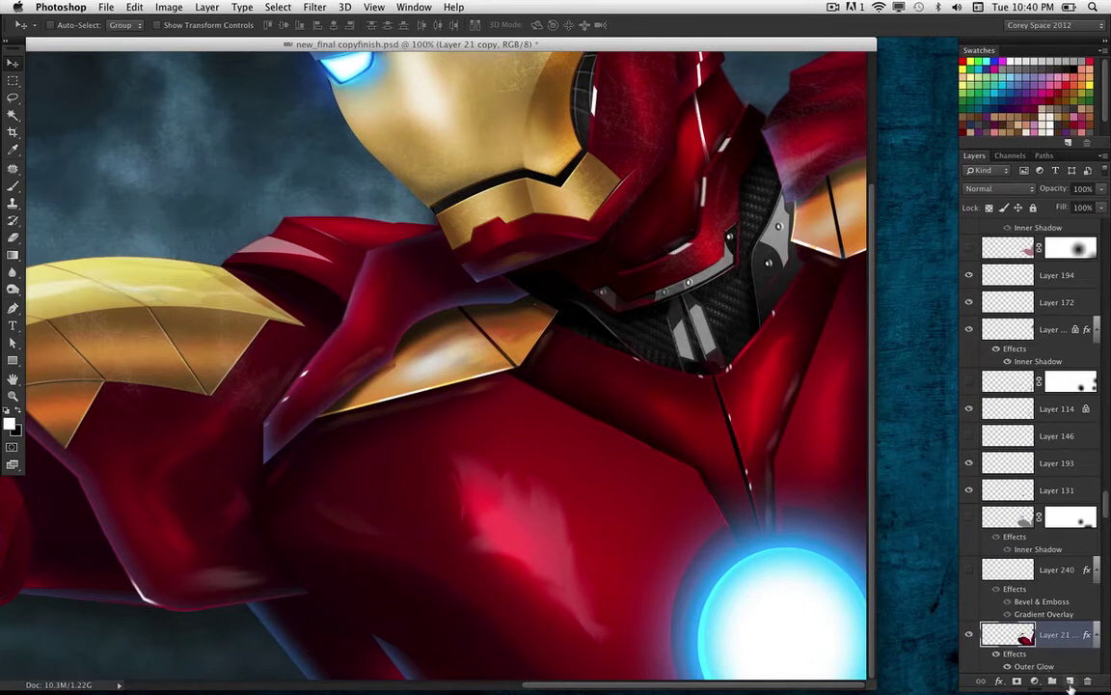
key(super+shift+alt+n)
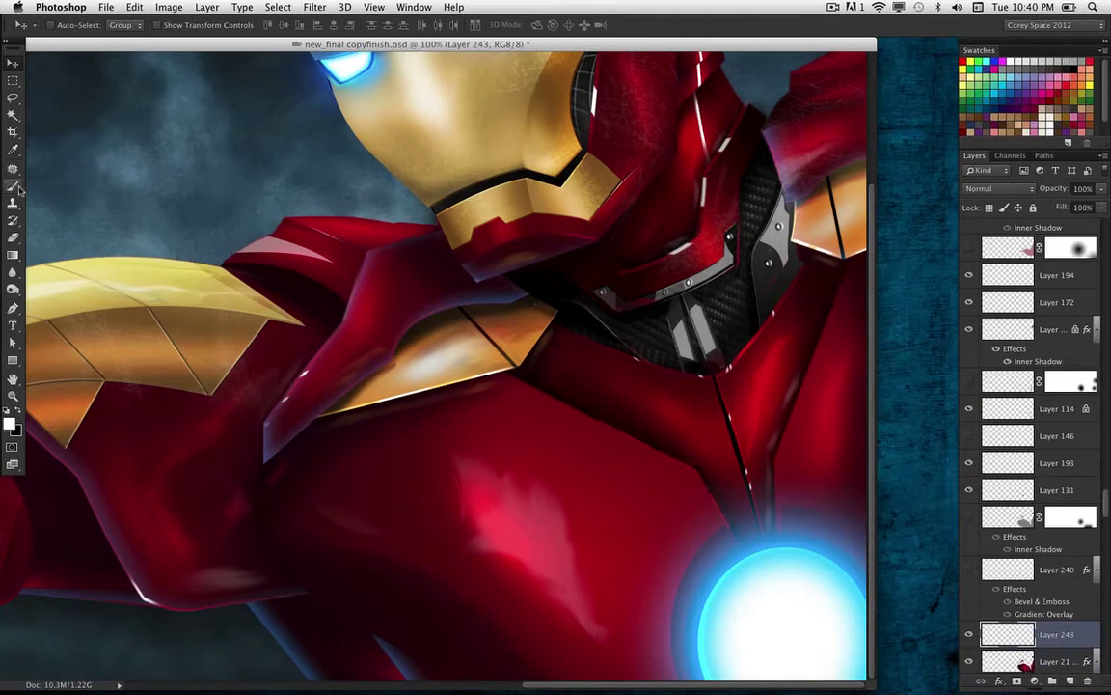
Step: Activate the Brush tool and load the Battle Damage preset
click(12, 185)
click(70, 186)
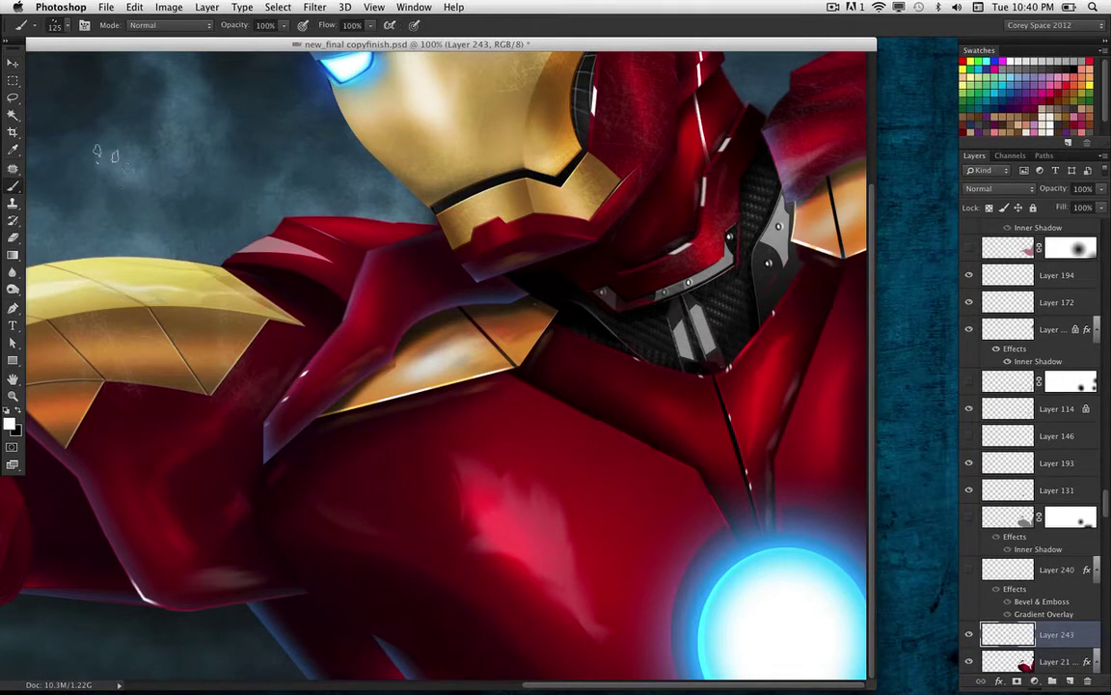
click(32, 29)
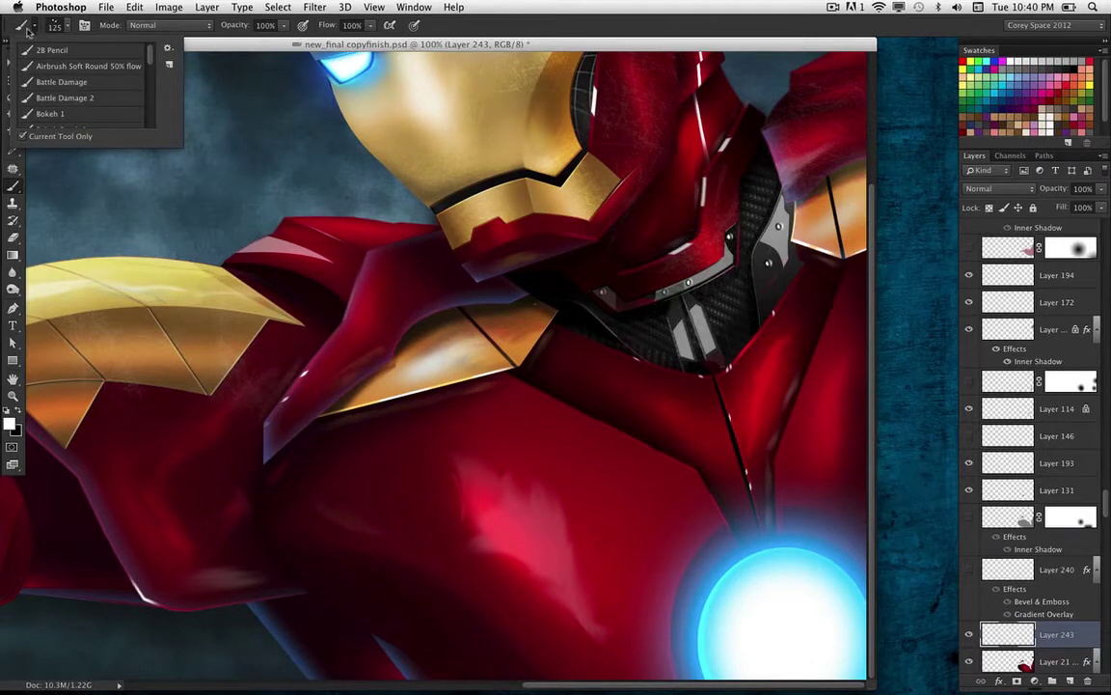
click(77, 85)
Step: Review the Battle Damage brush's Shape Dynamics and Transfer settings, and close the brush settings
click(85, 26)
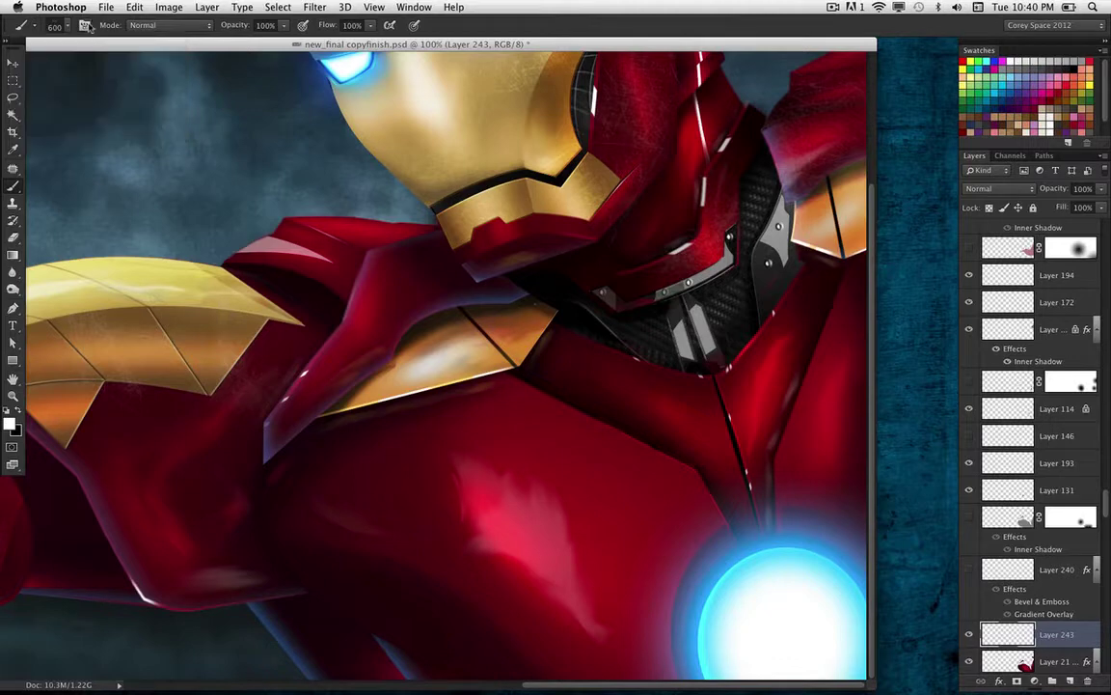
drag(680, 54, 261, 98)
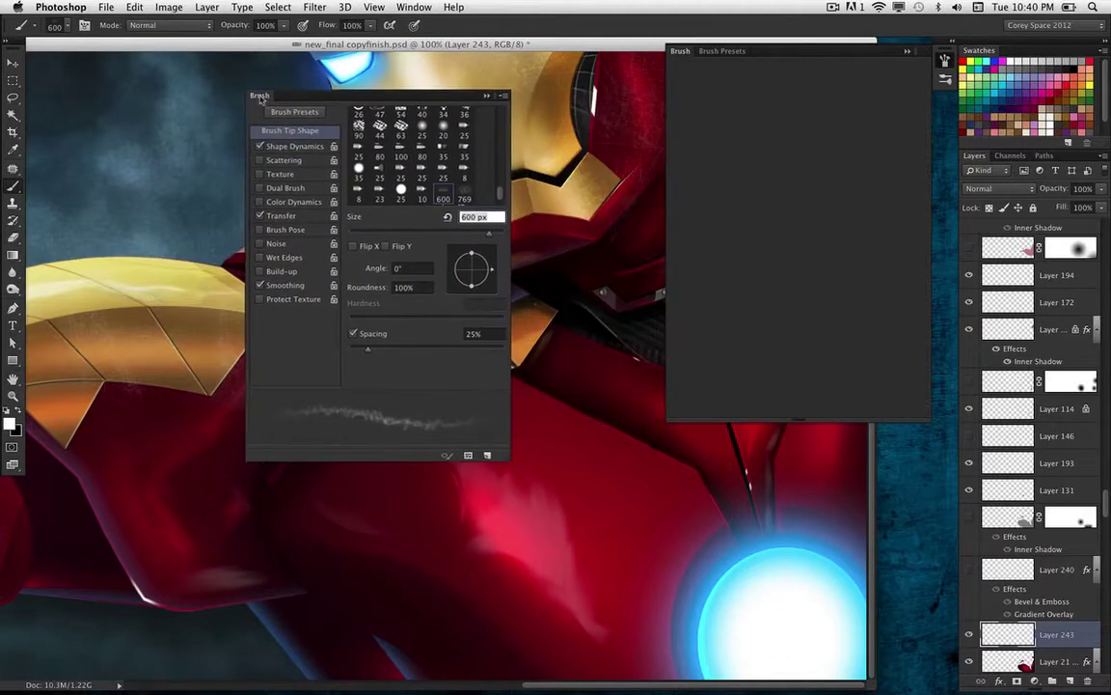
click(294, 148)
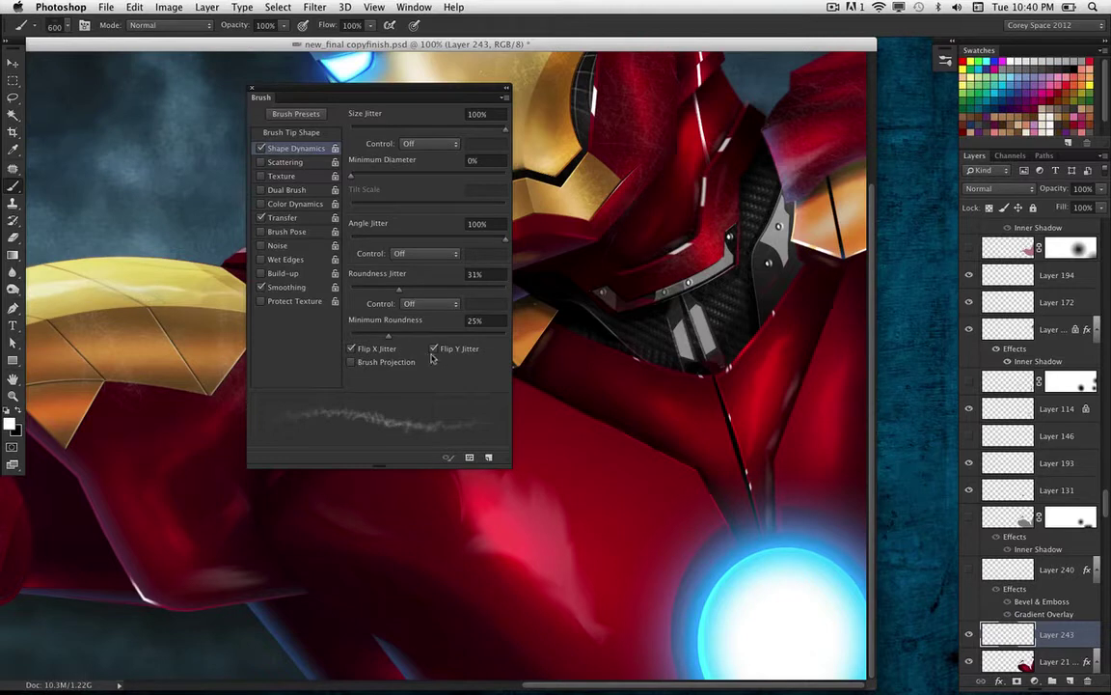
click(289, 218)
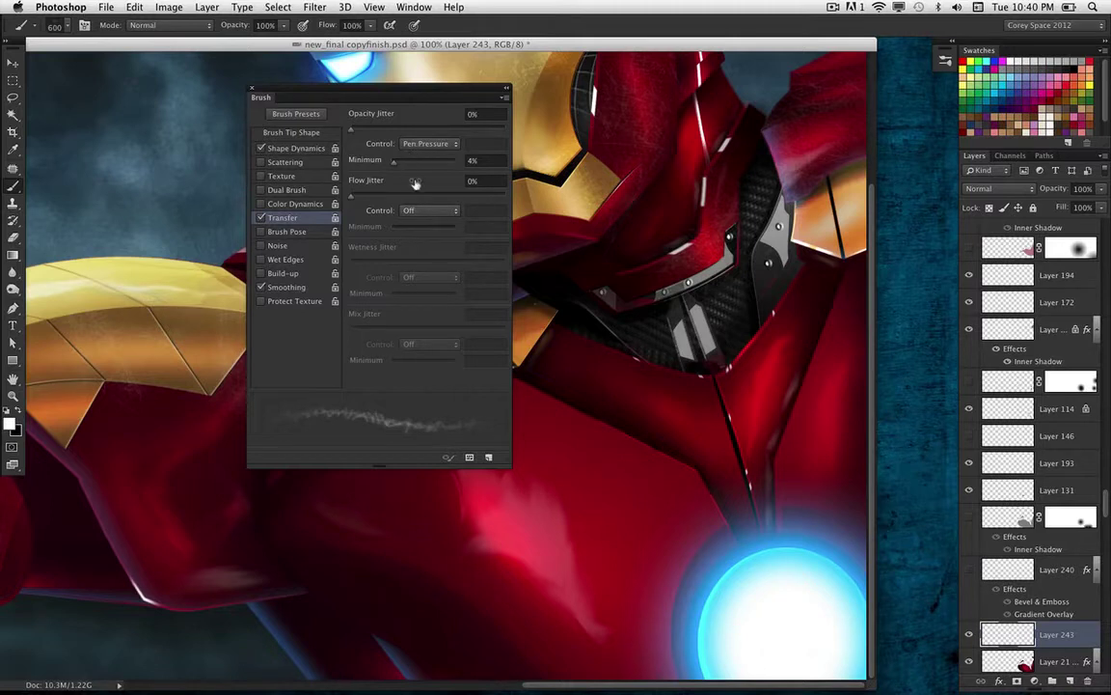
click(252, 90)
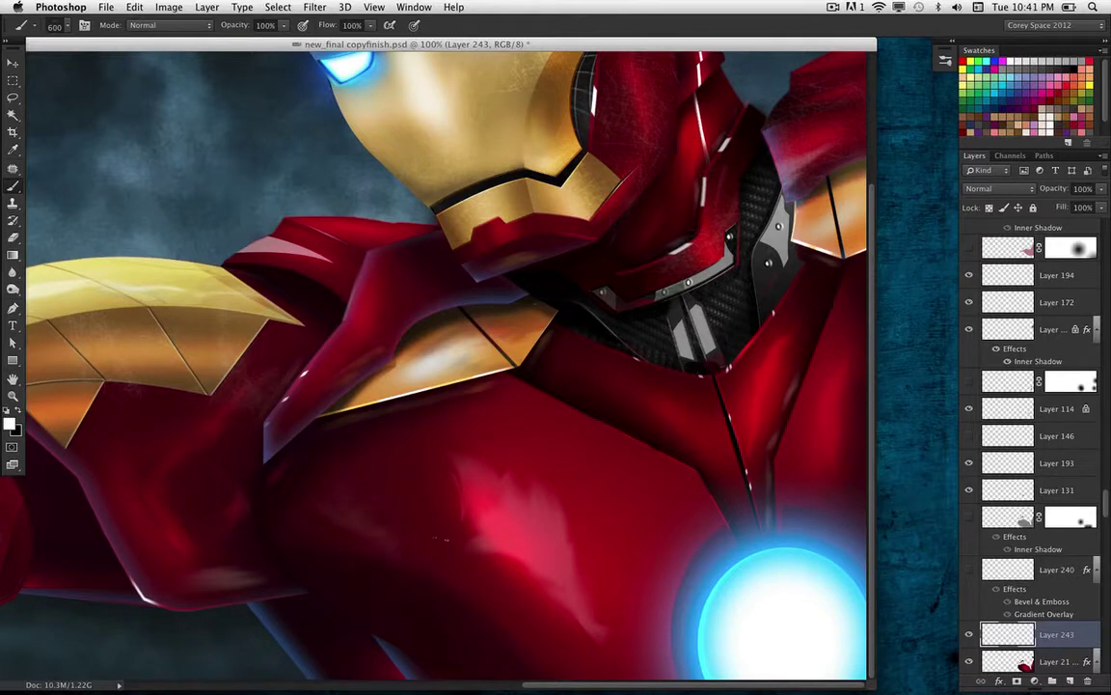
Step: Paint fine white scratches across the red chest armor with the 600 px Battle Damage brush on Layer 243
mouse_move(442, 541)
mouse_down()
mouse_move(492, 526)
mouse_move(478, 535)
mouse_move(569, 540)
mouse_up()
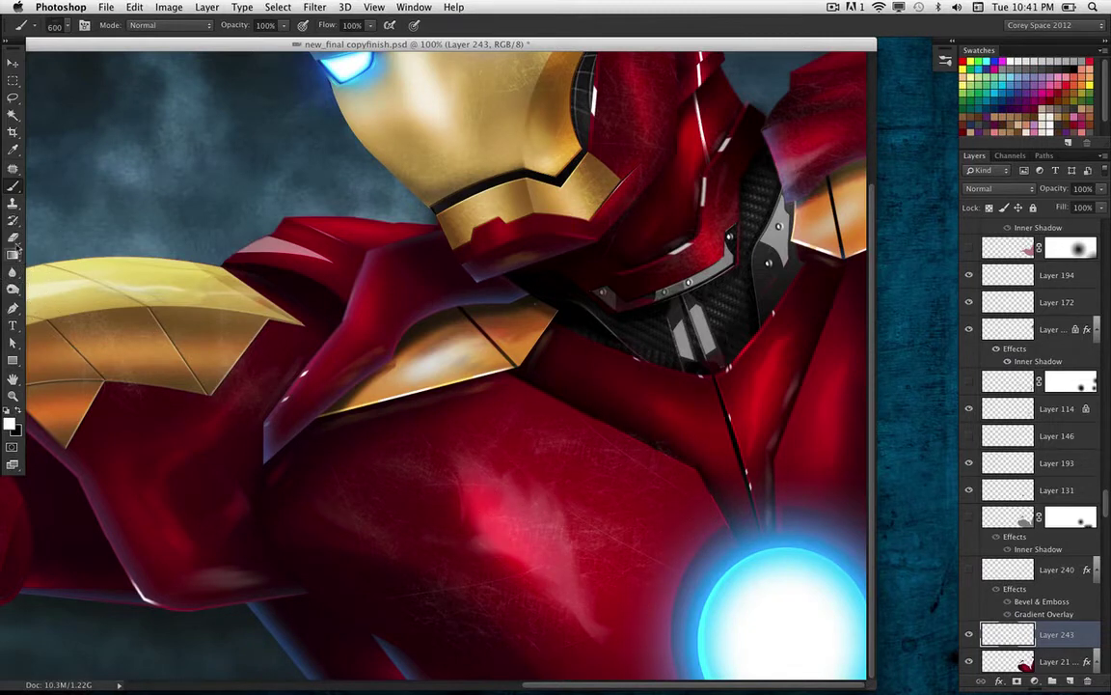
click(13, 237)
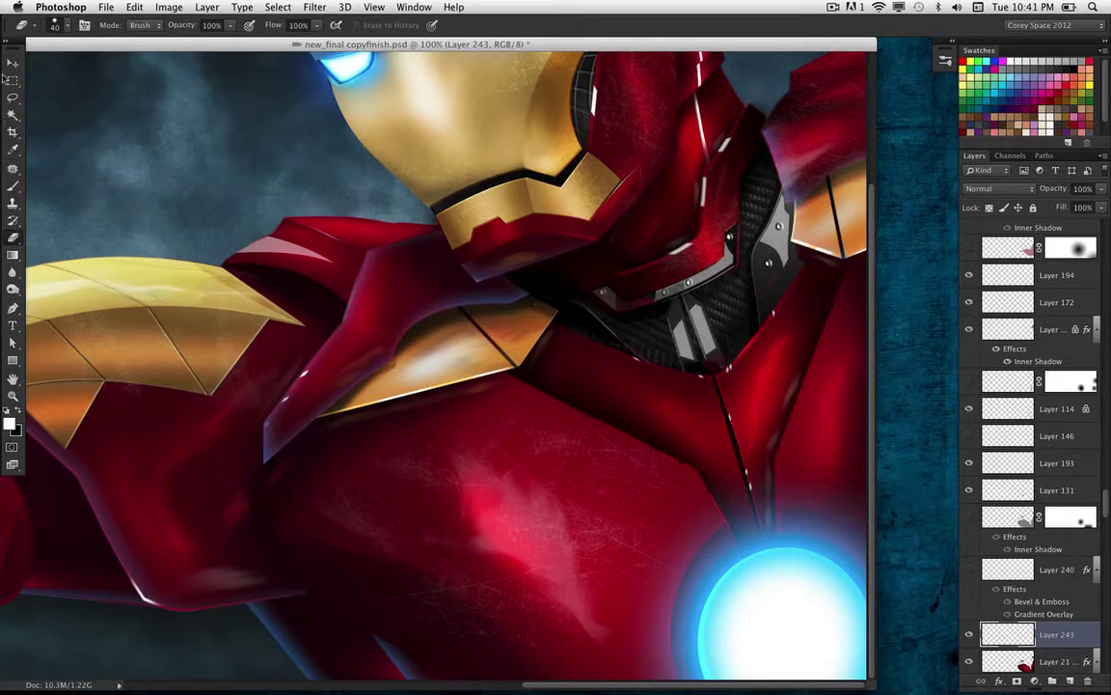
click(13, 62)
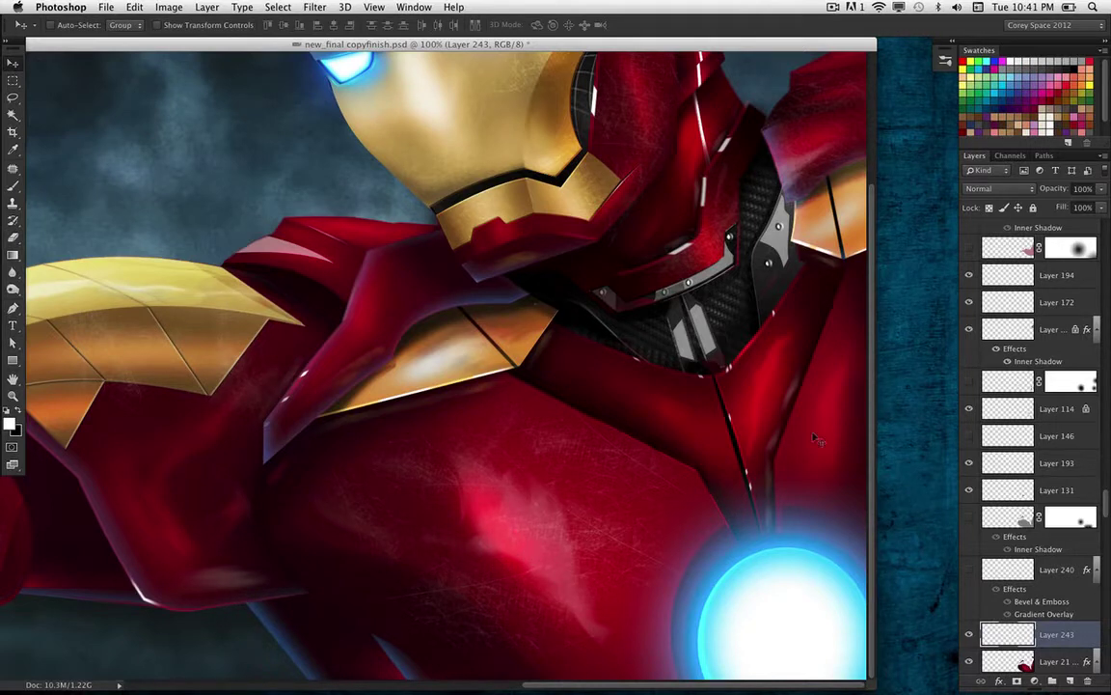
Step: Add a new empty layer above the scratch layer and view the scratched chest armor at 200%
click(1070, 681)
key(super+plus)
drag(523, 442, 246, 164)
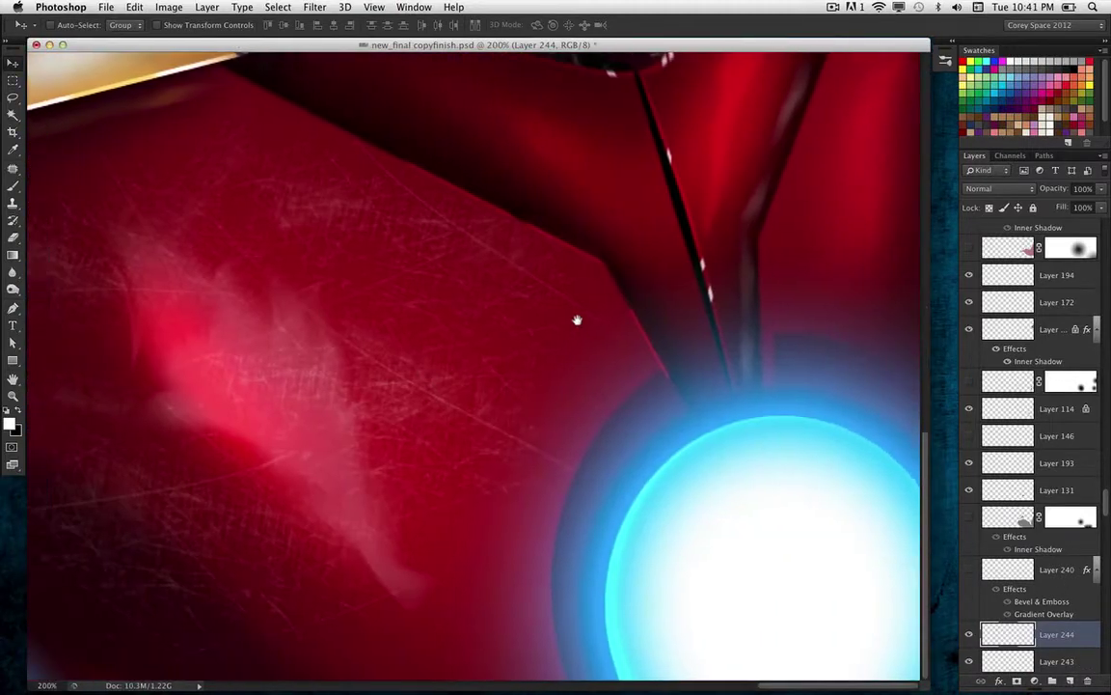
drag(577, 320, 639, 298)
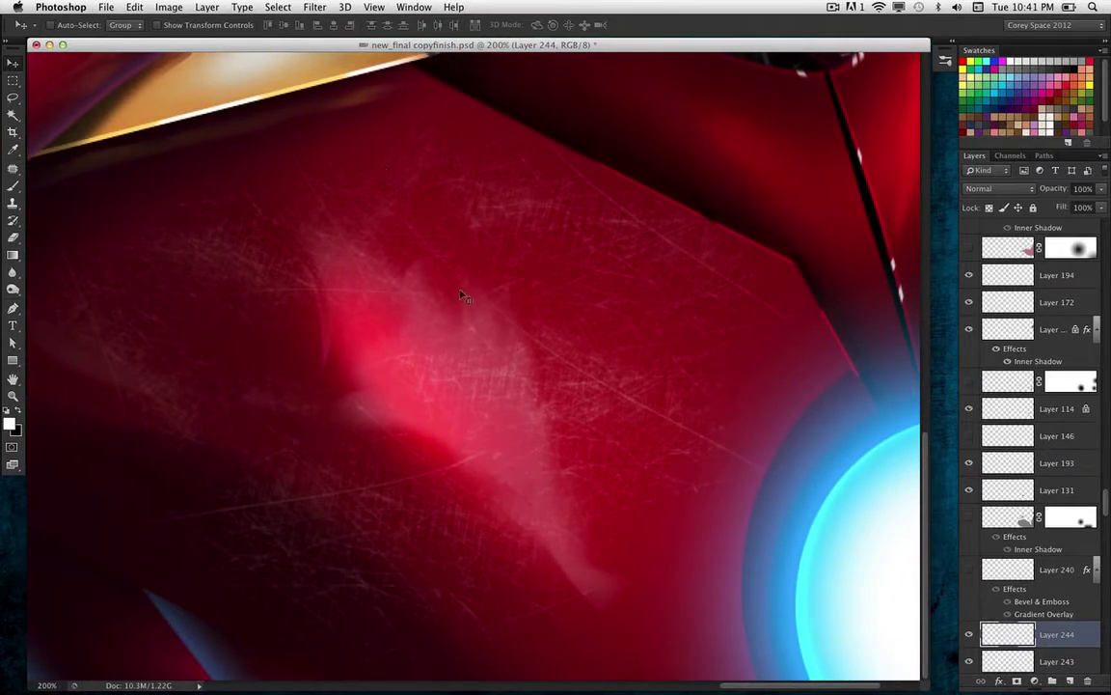
Step: Switch to the Brush tool and choose the small 14 px textured tip from the brush library
click(12, 185)
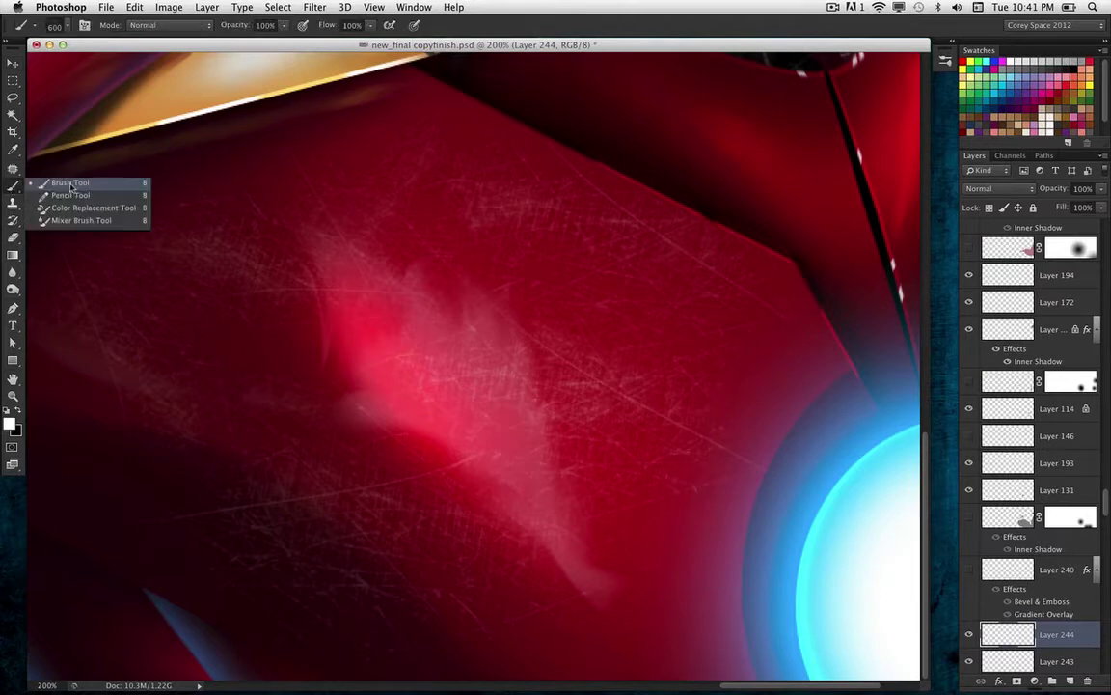
click(72, 184)
click(69, 25)
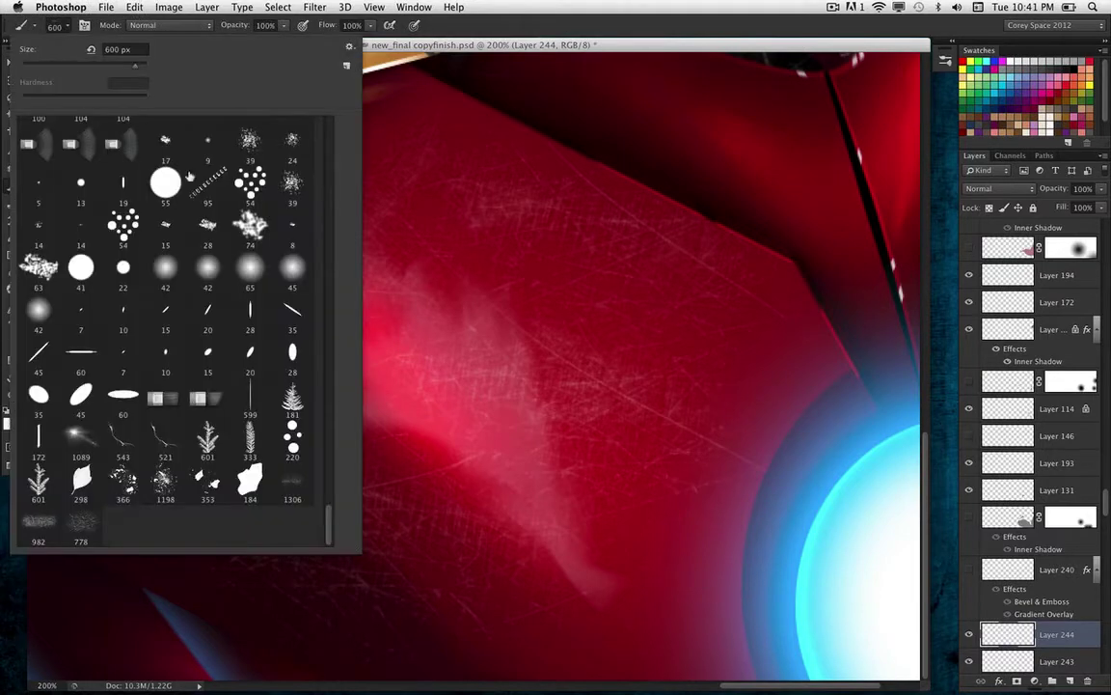
drag(330, 511, 346, 133)
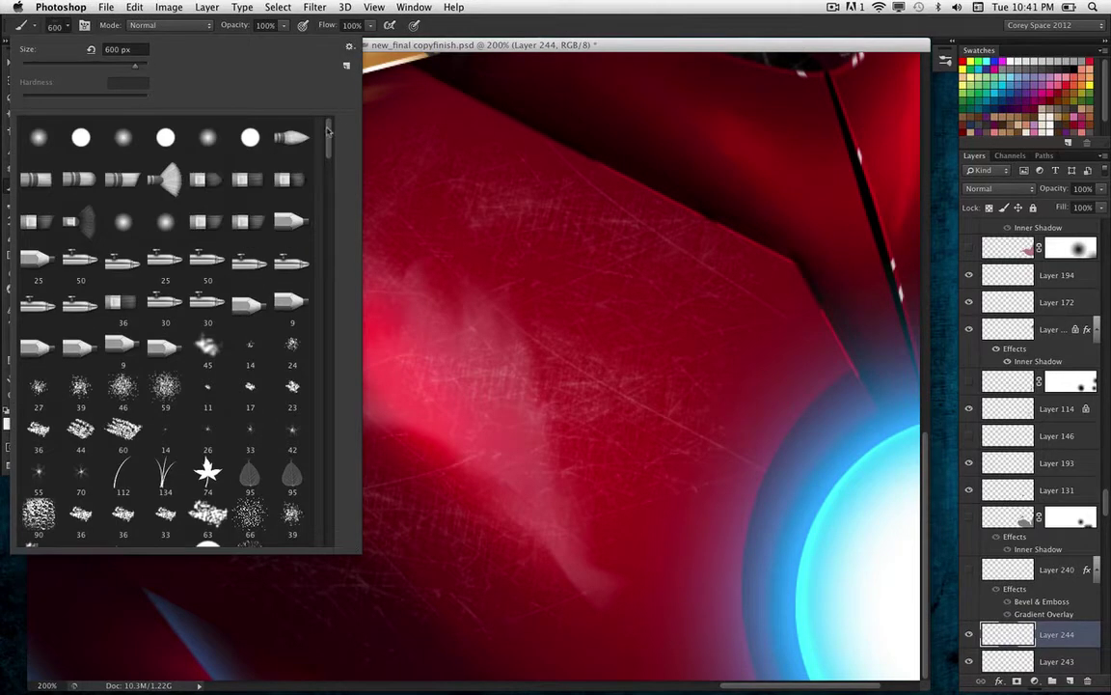
click(251, 352)
click(424, 163)
Step: Try two strokes with the 14 px brush on the chest armor and undo both
drag(472, 182, 469, 290)
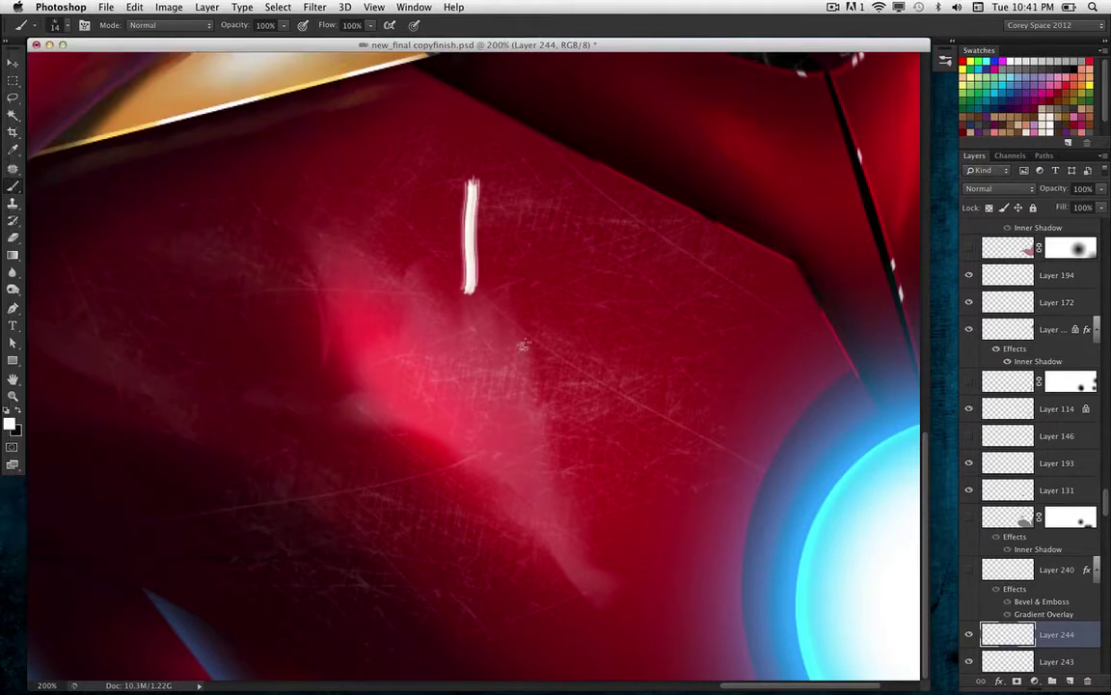
key(ctrl+z)
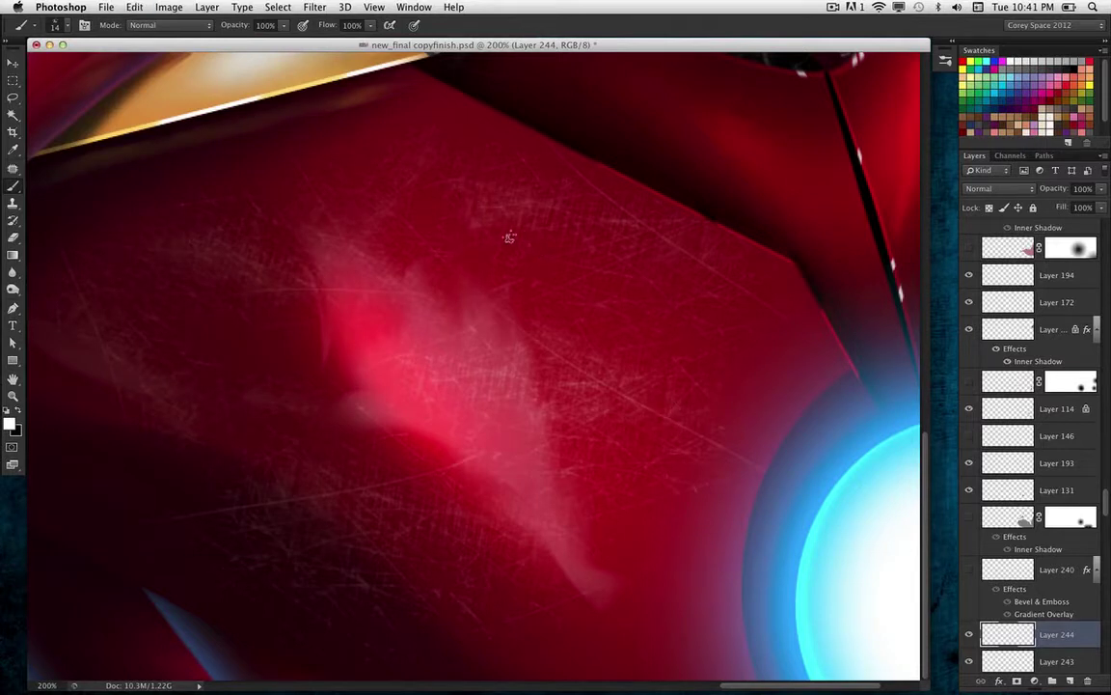
drag(453, 175, 564, 281)
key(ctrl+z)
Step: Enable Shape Dynamics for the 14 px brush and set the size jitter control to Pen Pressure
click(84, 25)
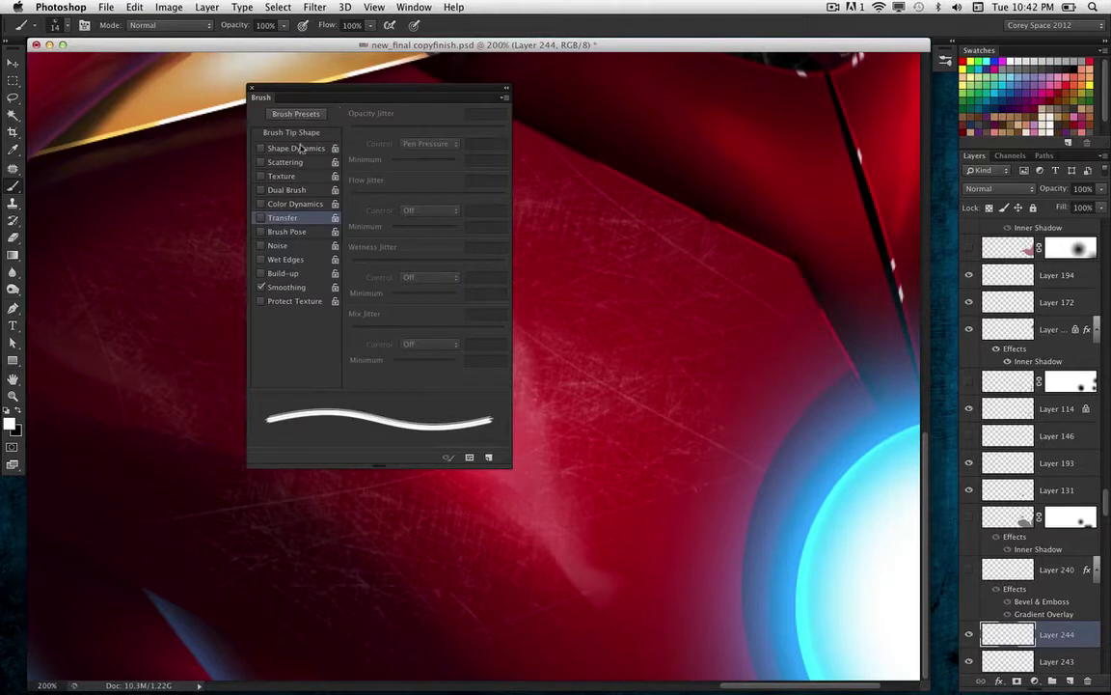
click(261, 148)
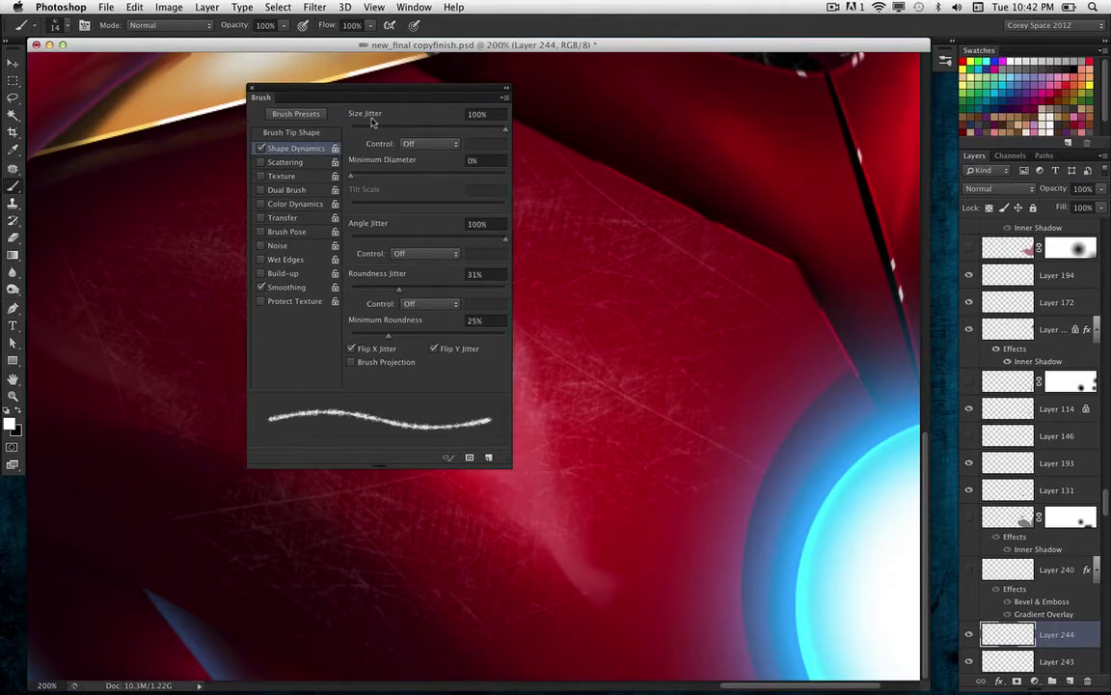
click(425, 144)
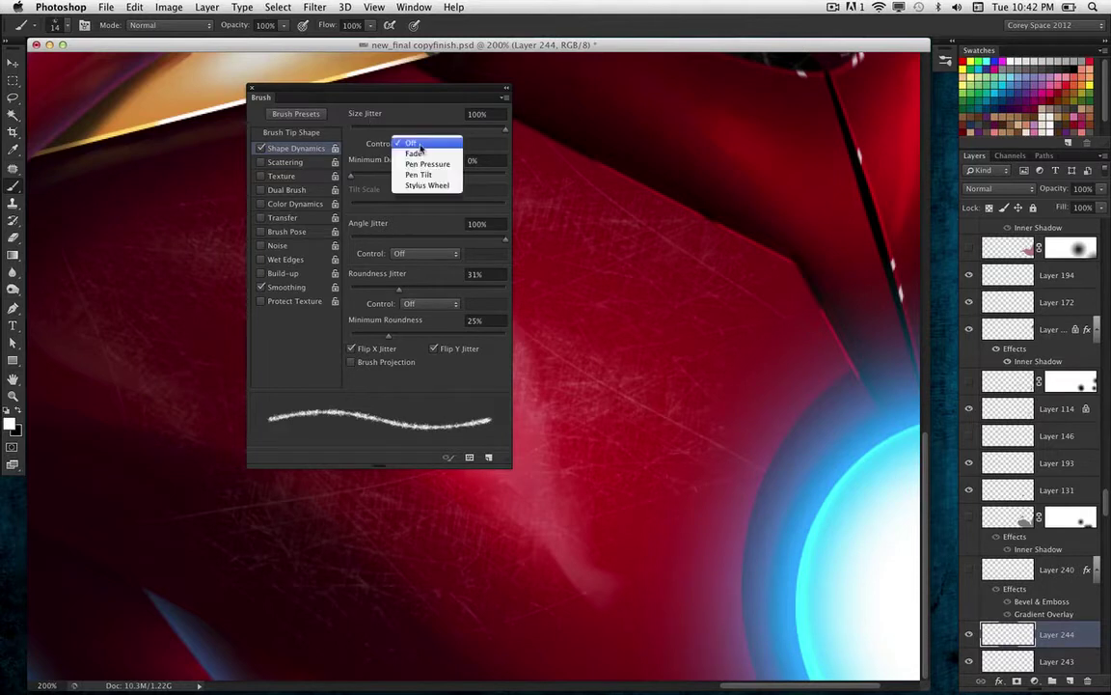
click(428, 166)
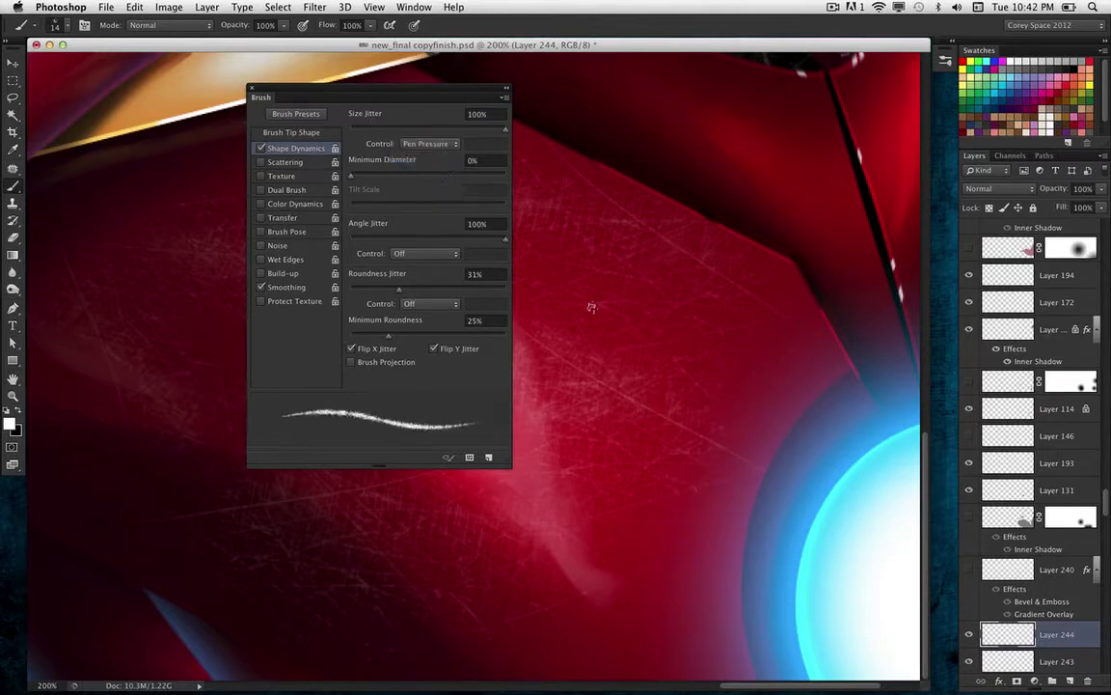
Step: Test the pressure-controlled brush with two downward strokes on the chest armor, undoing each one
drag(594, 248, 580, 436)
key(ctrl+z)
drag(617, 225, 577, 411)
key(ctrl+z)
Step: Enable Scattering for the brush at 30% on both axes
click(272, 162)
drag(359, 118, 372, 106)
click(401, 114)
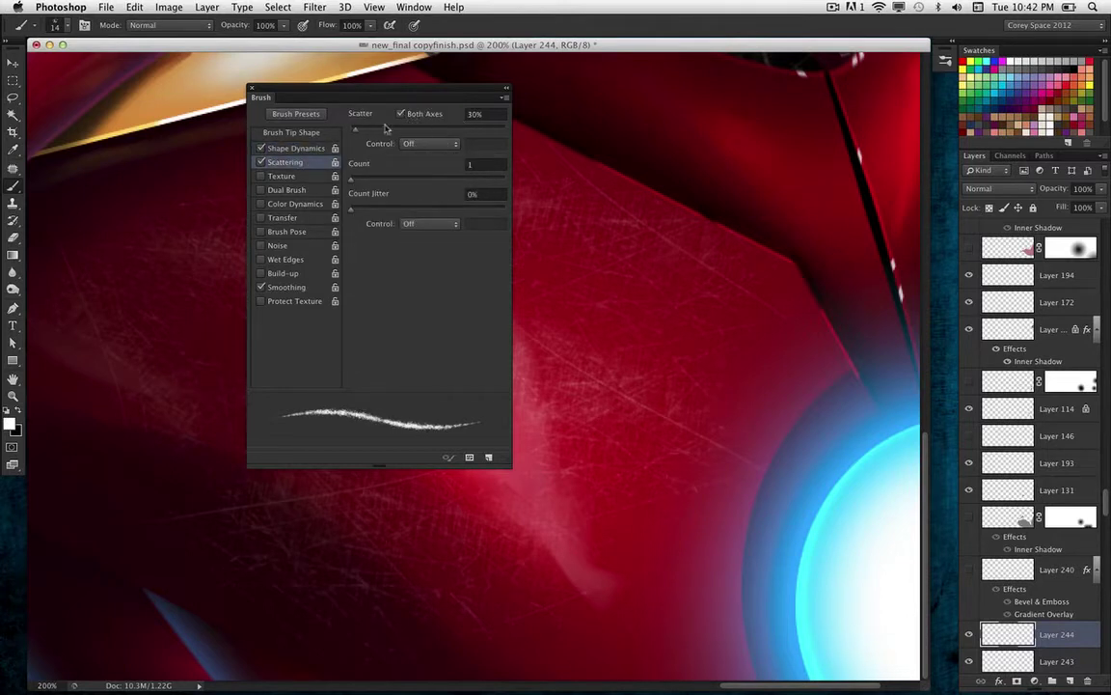
Step: Undo a trial stroke of the scattered brush and paint one short slanted scratch on the chest armor
drag(578, 299, 574, 434)
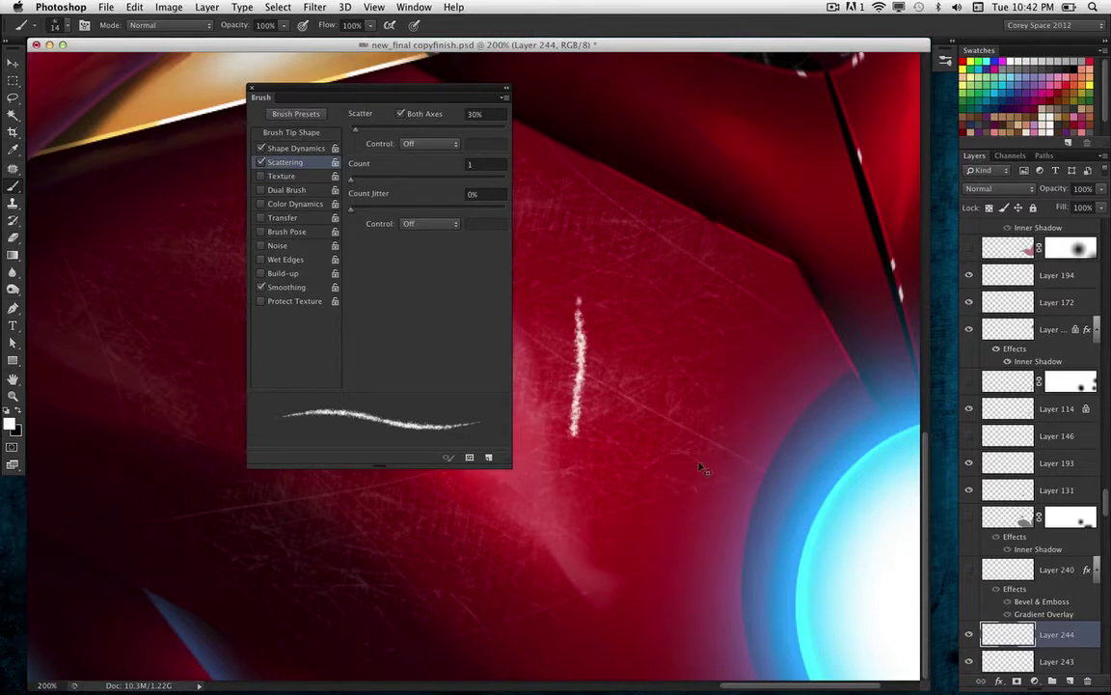
key(super+z)
click(251, 86)
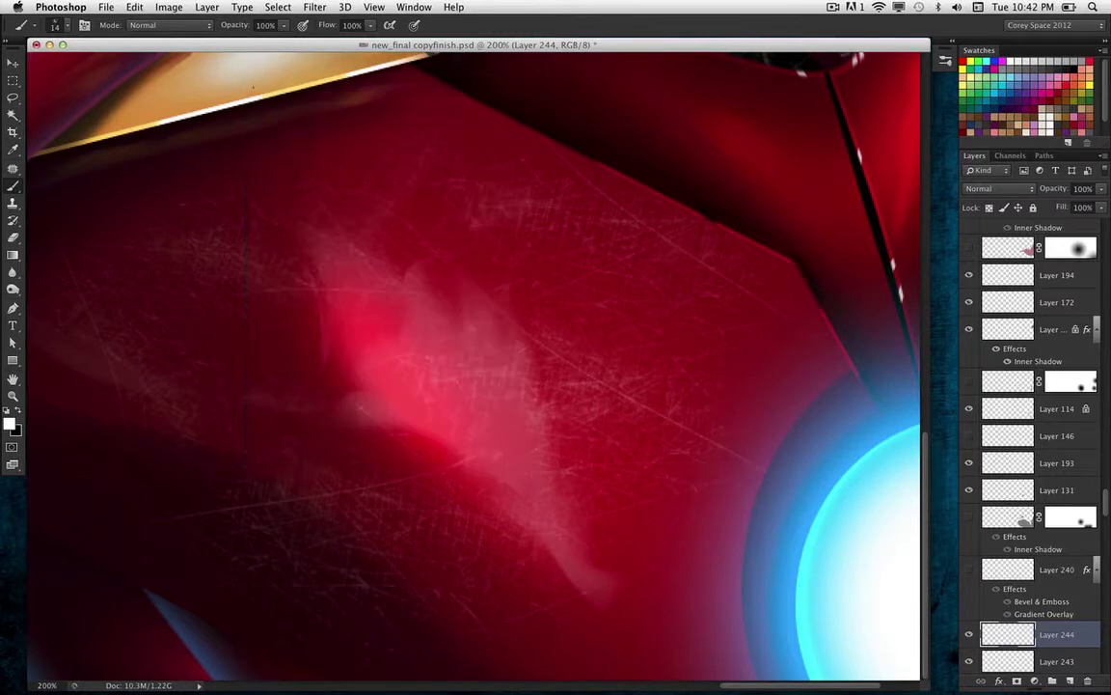
drag(601, 268, 577, 341)
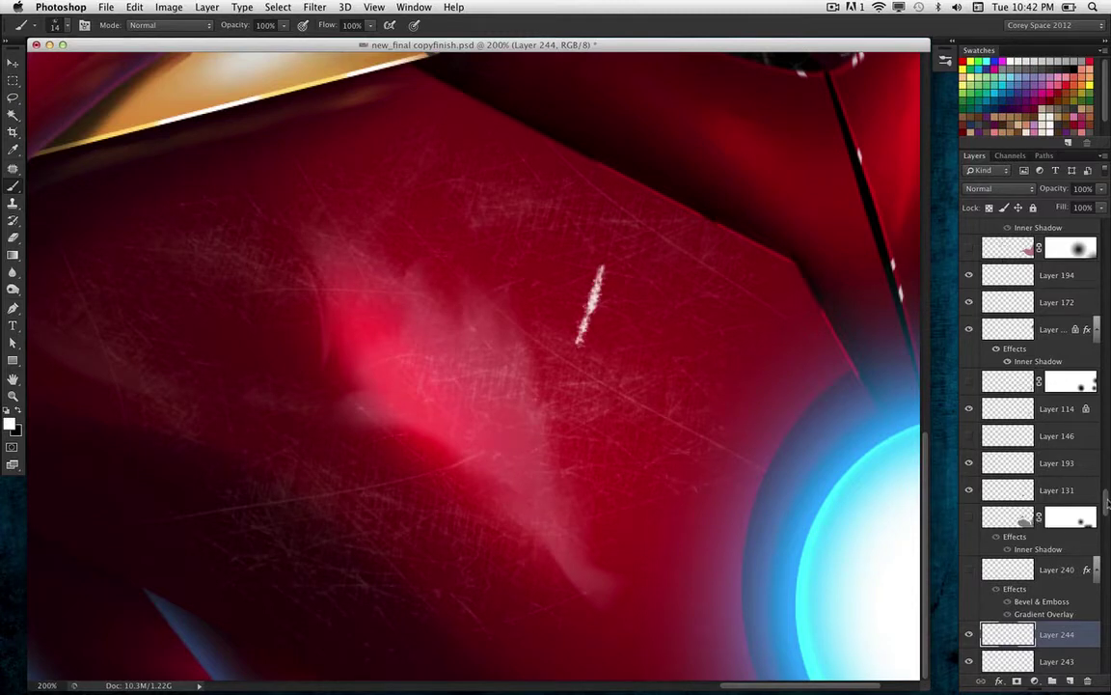
Step: Add Bevel & Emboss to Layer 244 with direction Down, depth 501% and size 3 px
scroll(996, 453, down, 5)
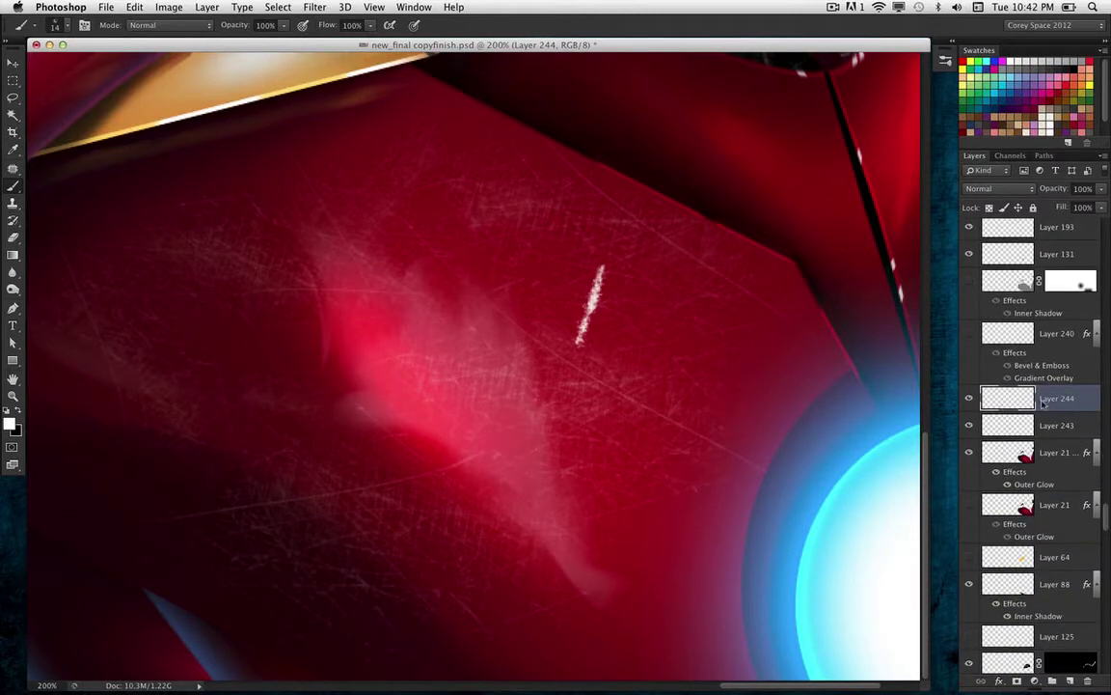
double_click(1008, 398)
drag(689, 135, 161, 138)
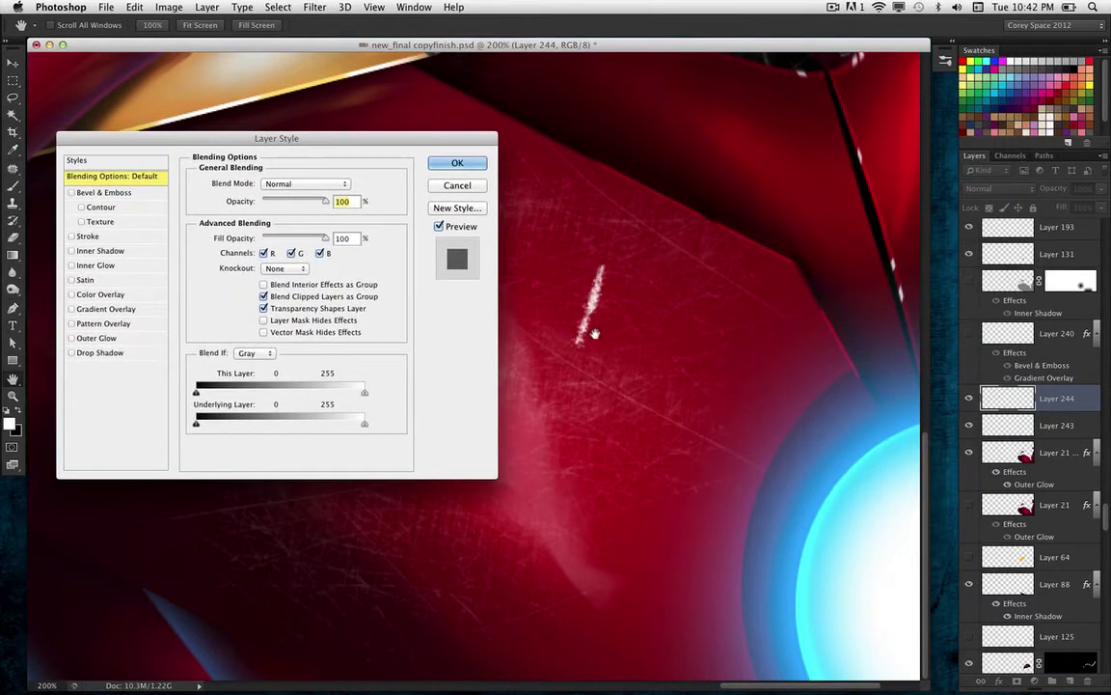
click(123, 192)
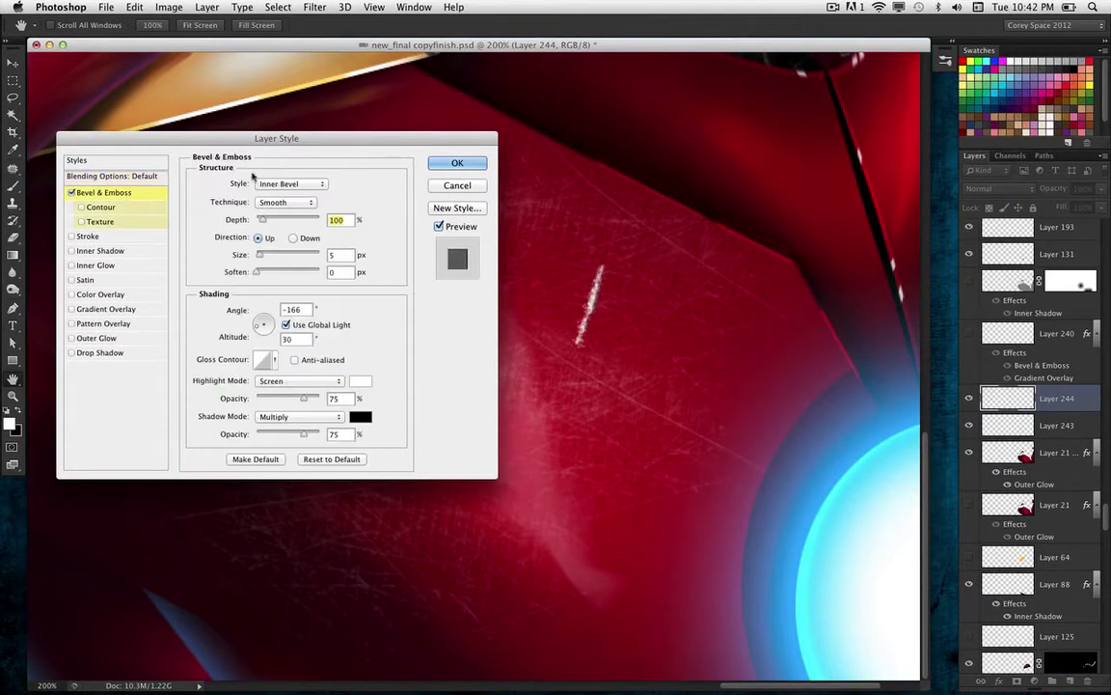
click(307, 239)
drag(262, 220, 287, 223)
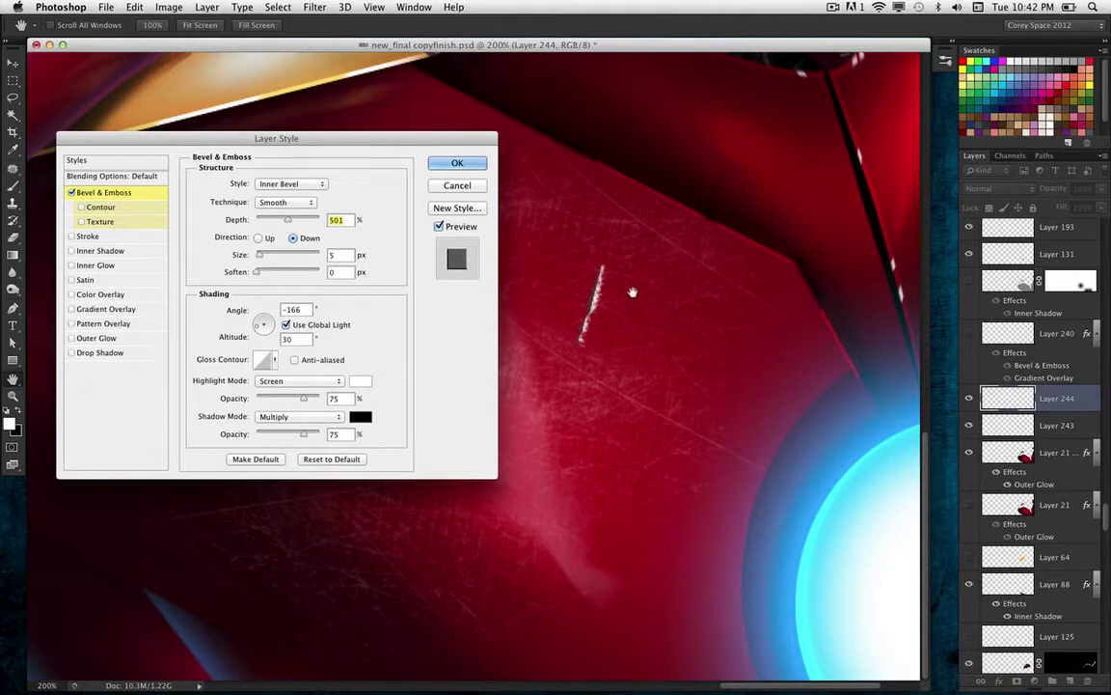
click(347, 253)
text(3)
Step: Add a Gradient Overlay to the scratch layer, trying the Overlay blend mode before setting it to Soft Light
click(99, 309)
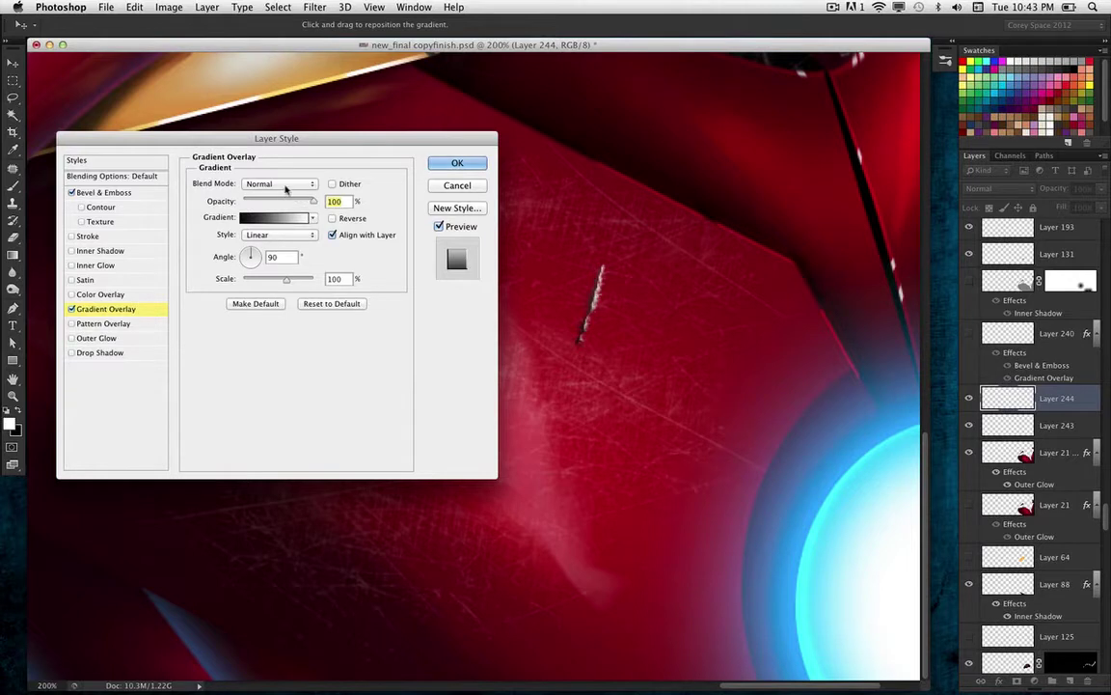
click(272, 184)
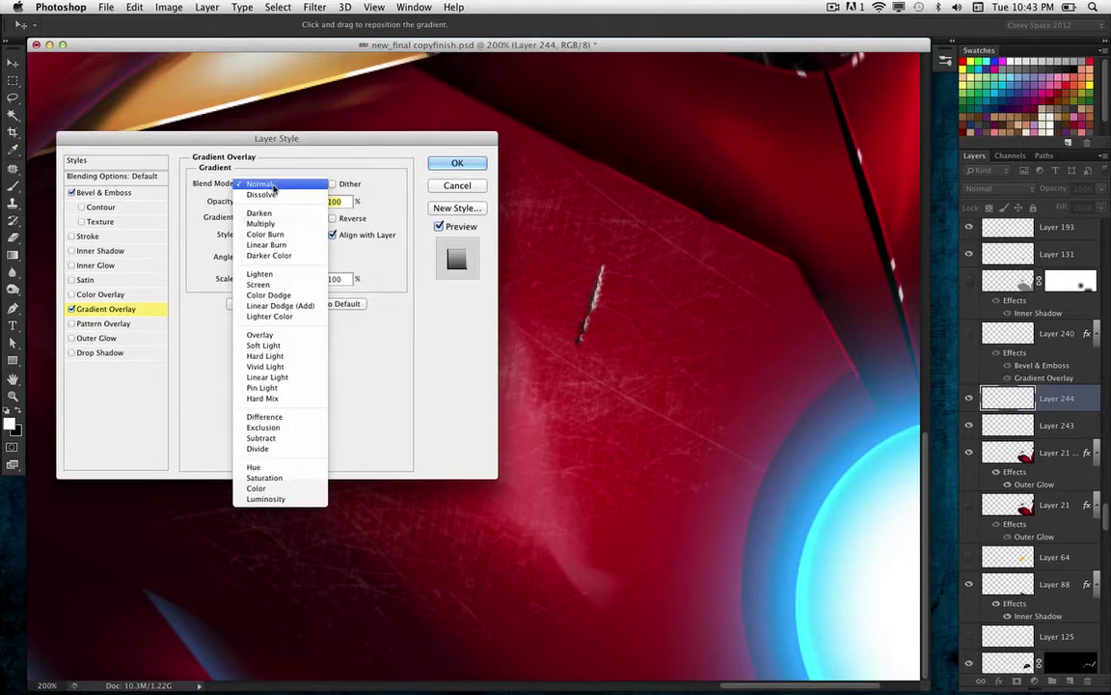
click(274, 335)
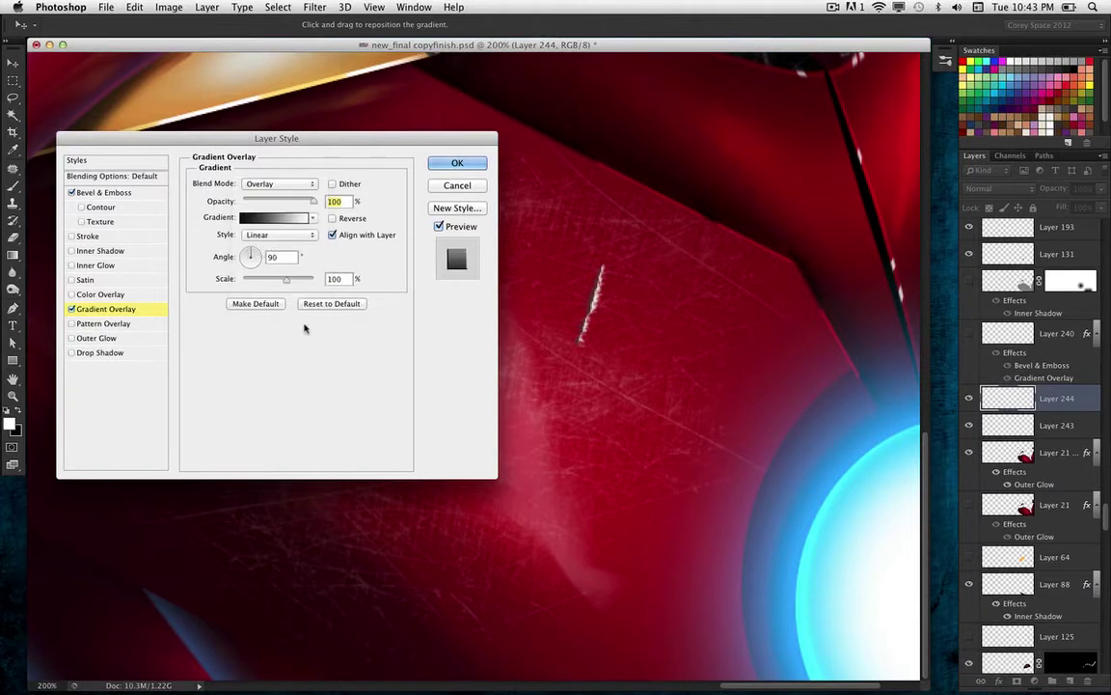
click(253, 183)
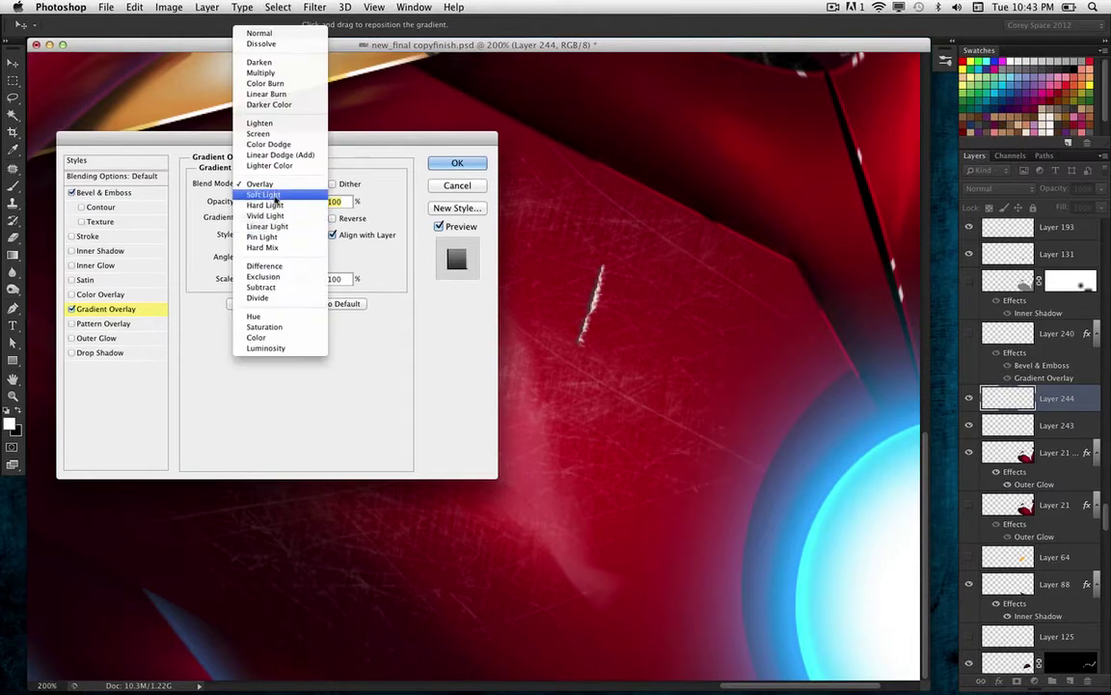
click(264, 194)
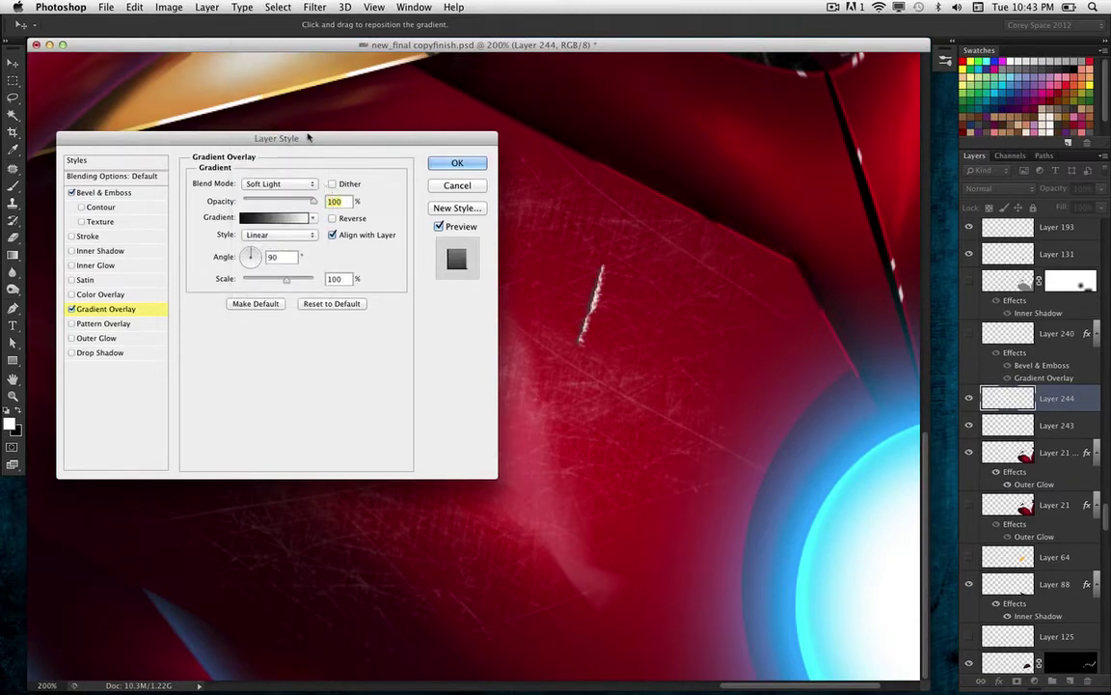
drag(395, 145, 426, 154)
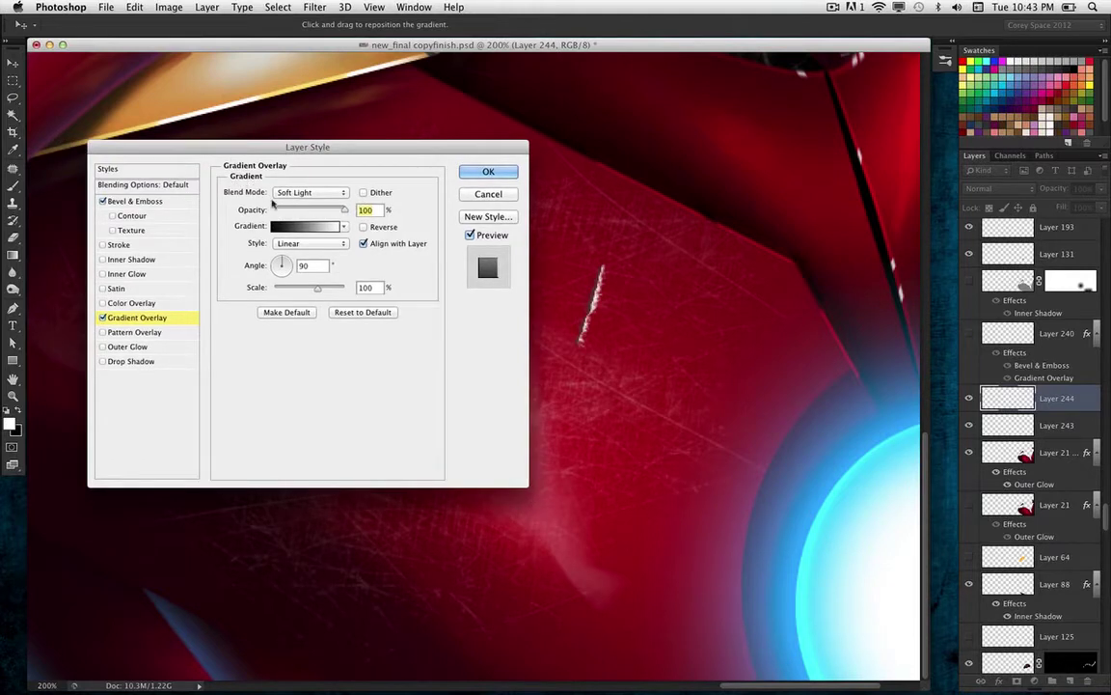
Step: Set Layer 244's Fill Opacity to 0% and its Bevel & Emboss angle to 132° with altitude 26°, and apply the style
click(163, 186)
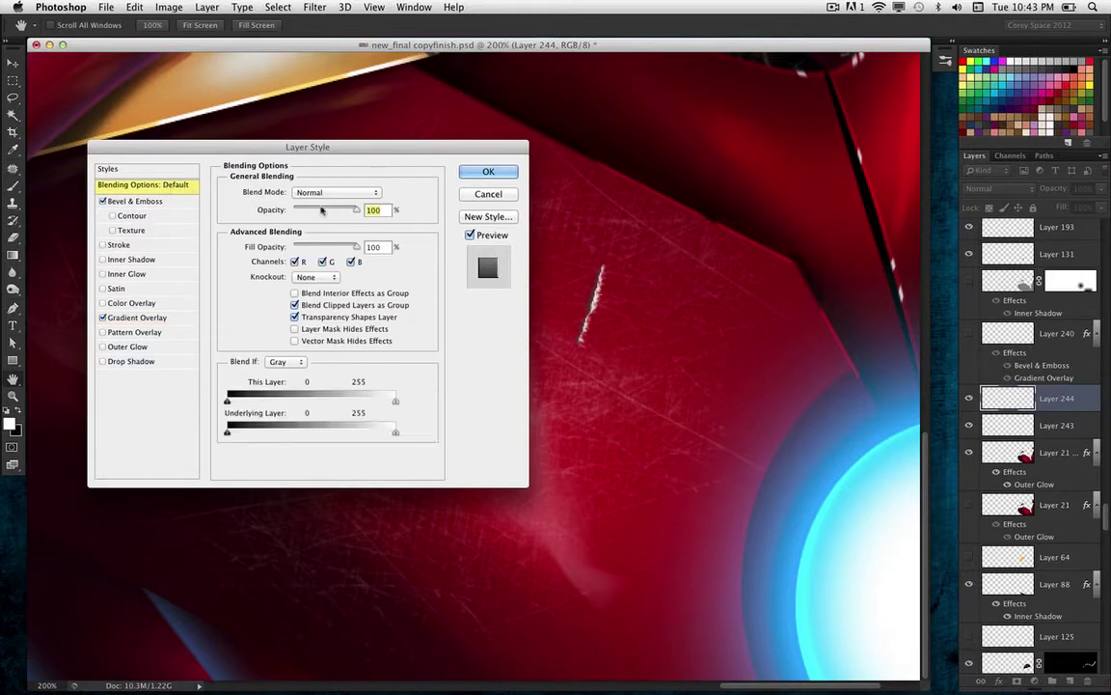
drag(355, 247, 267, 228)
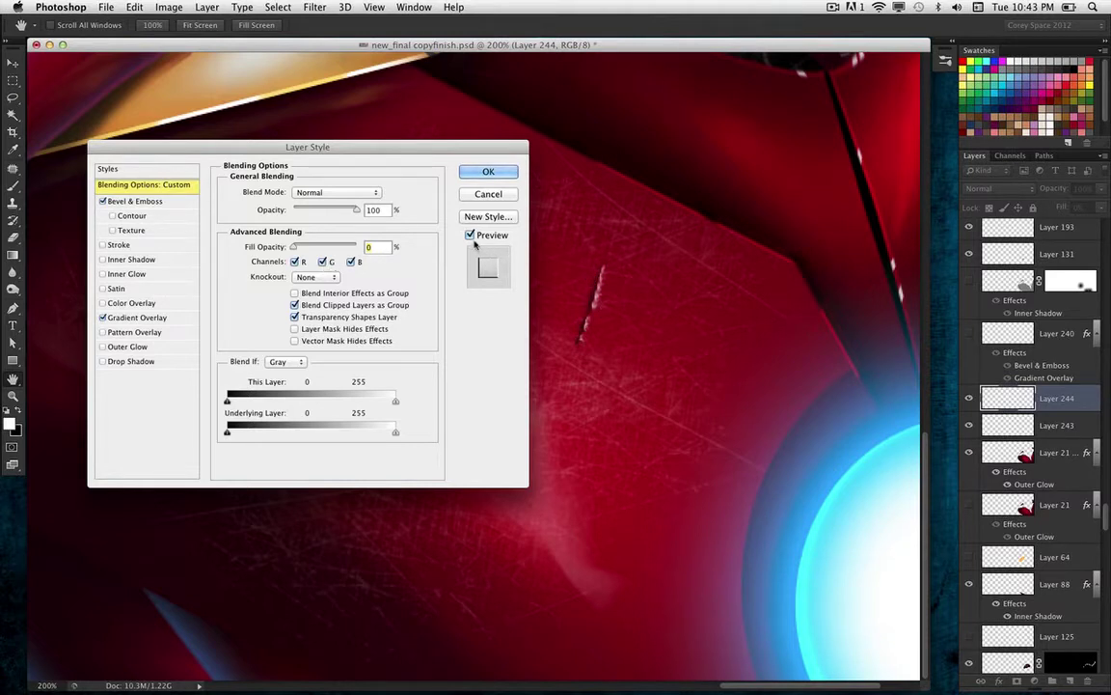
click(154, 202)
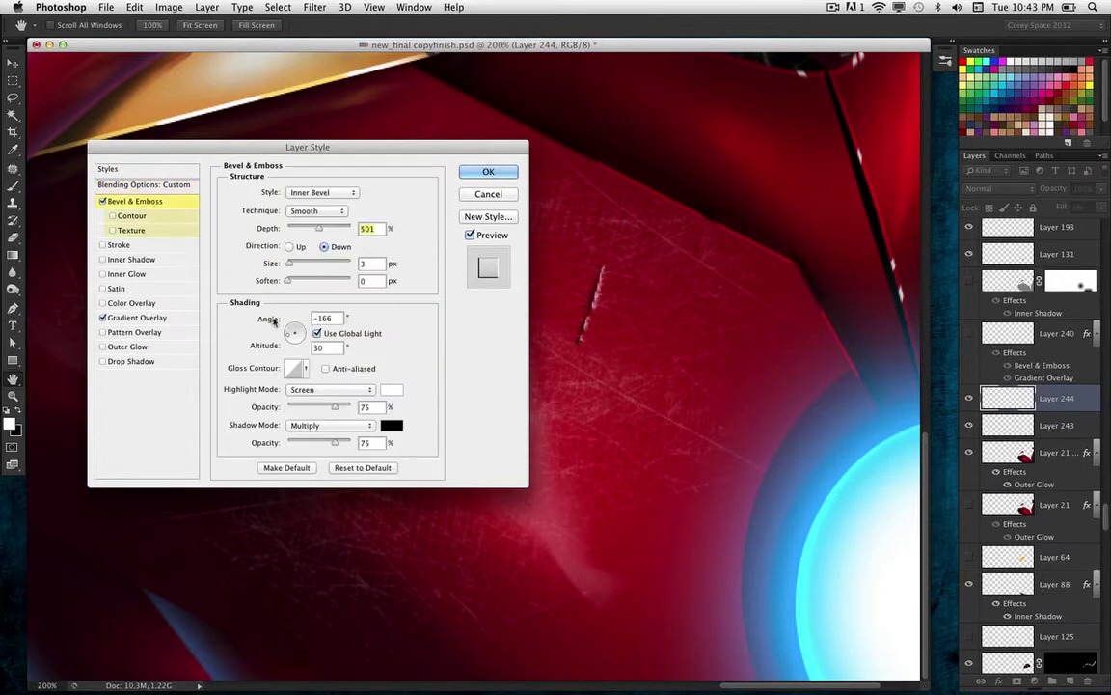
mouse_move(285, 344)
mouse_down()
mouse_move(299, 344)
mouse_move(286, 325)
mouse_up()
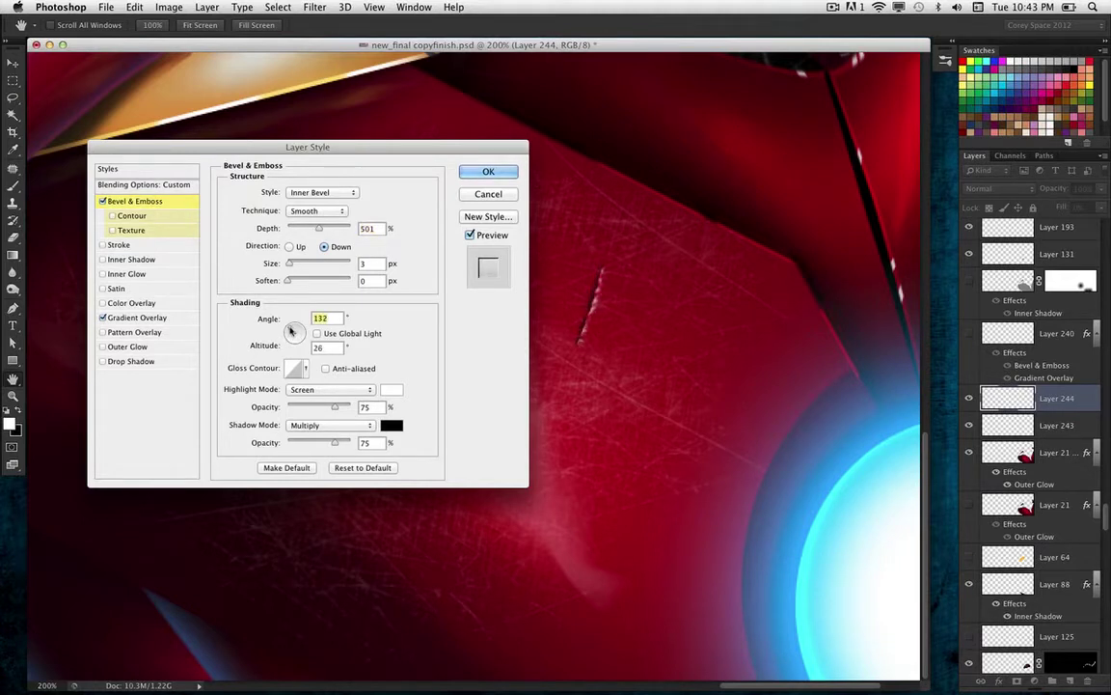
click(488, 172)
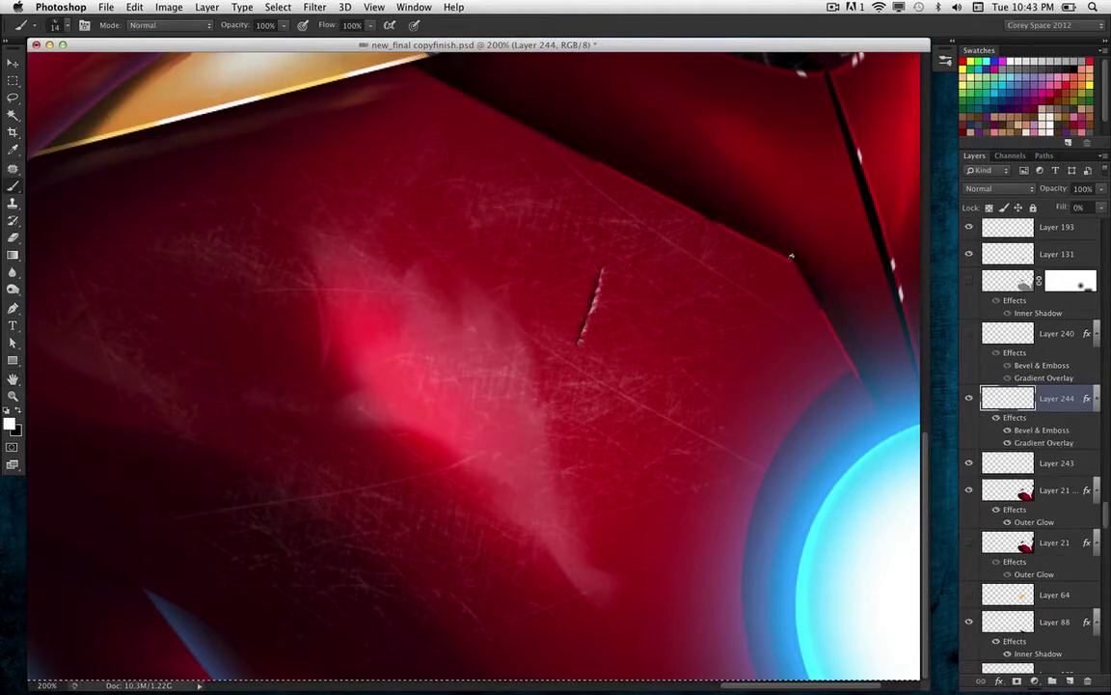
Step: Clear the trial scratch from Layer 244 and paint new gouges across the chest armor, undoing an unwanted stroke
key(super+a)
key(Delete)
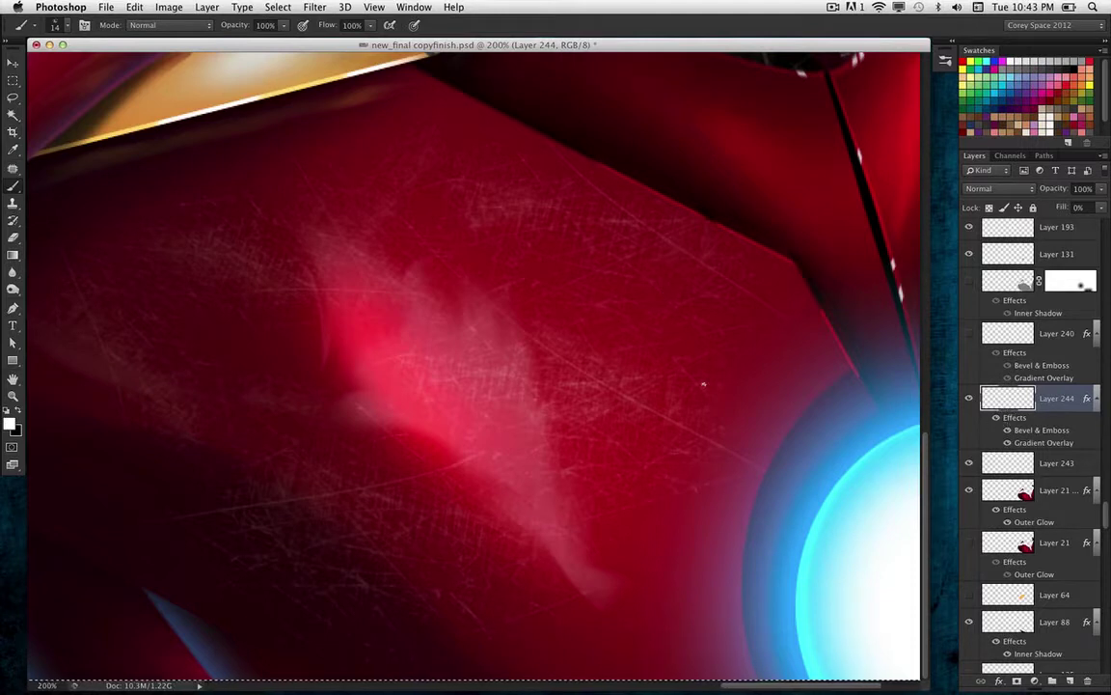
drag(673, 309, 644, 363)
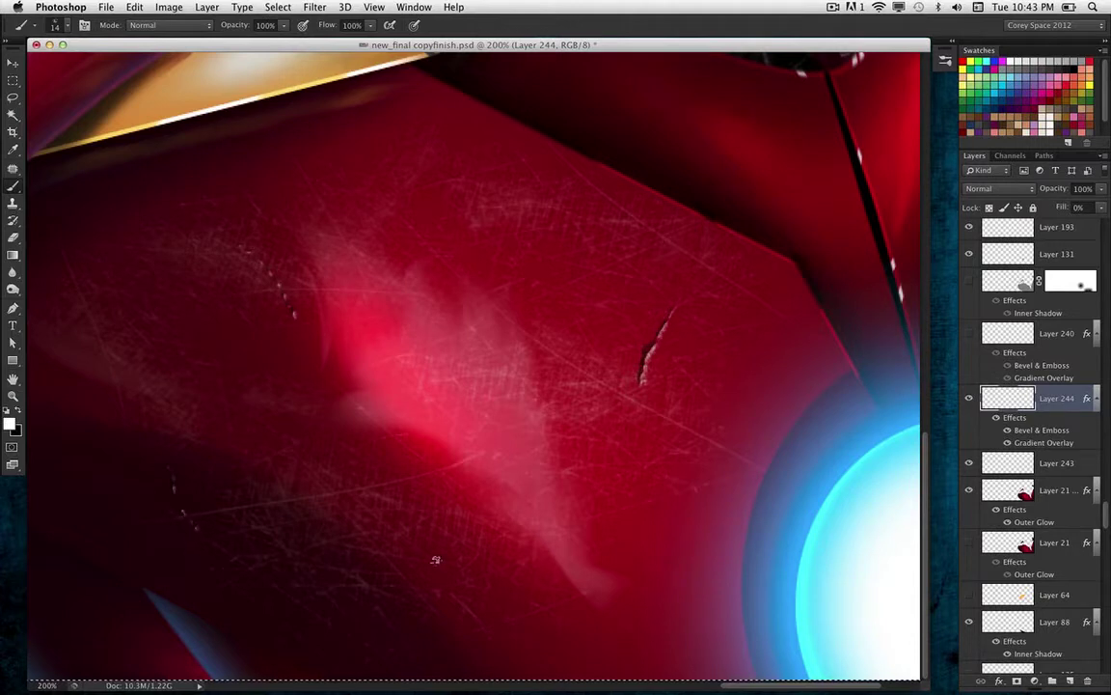
drag(459, 210, 435, 376)
key(super+z)
key(super+minus)
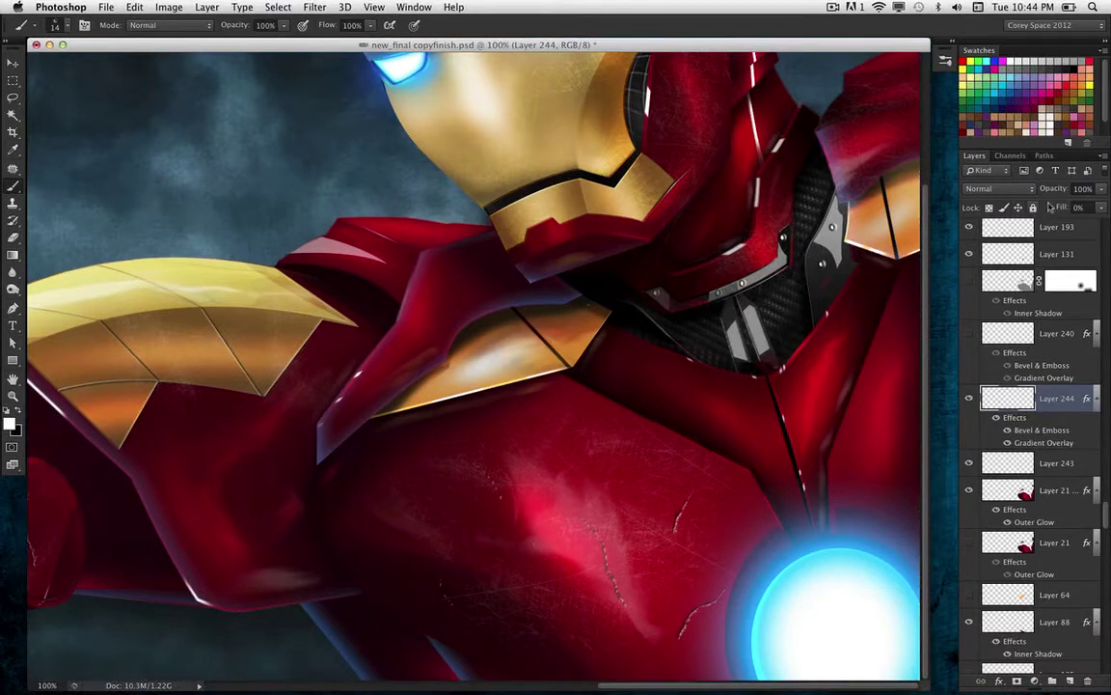
Step: Lower the opacity of the gouge layer, Layer 244, to 82%
mouse_move(1061, 190)
mouse_down()
mouse_move(1040, 196)
mouse_move(1053, 195)
mouse_up()
key(super+minus)
key(super+minus)
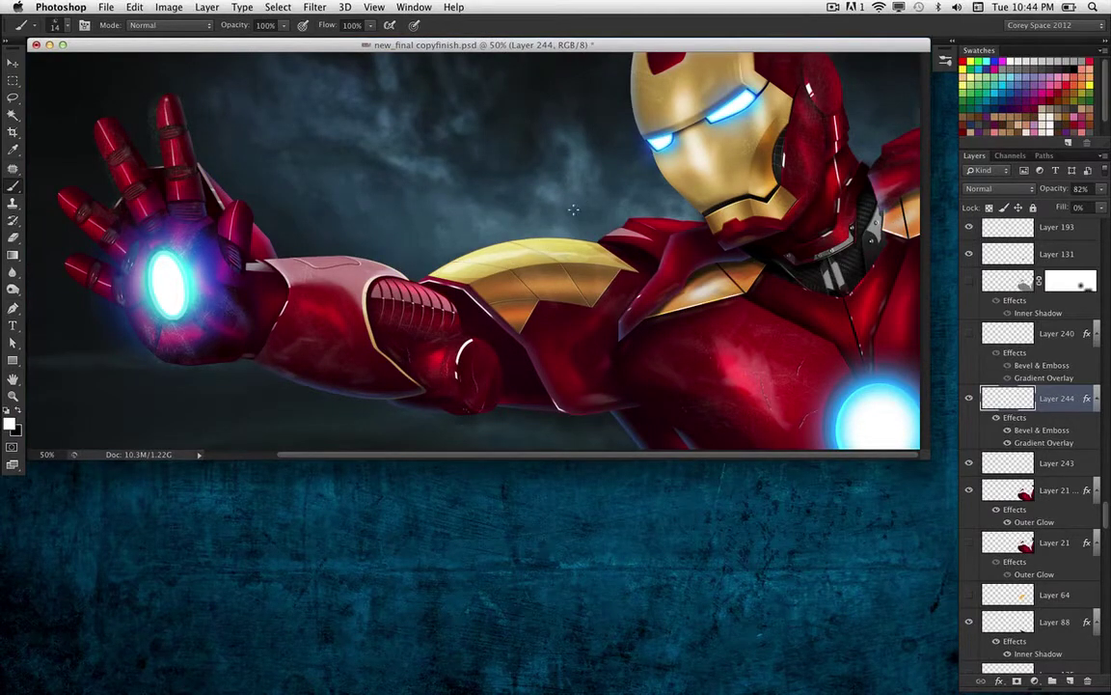
drag(473, 47, 482, 63)
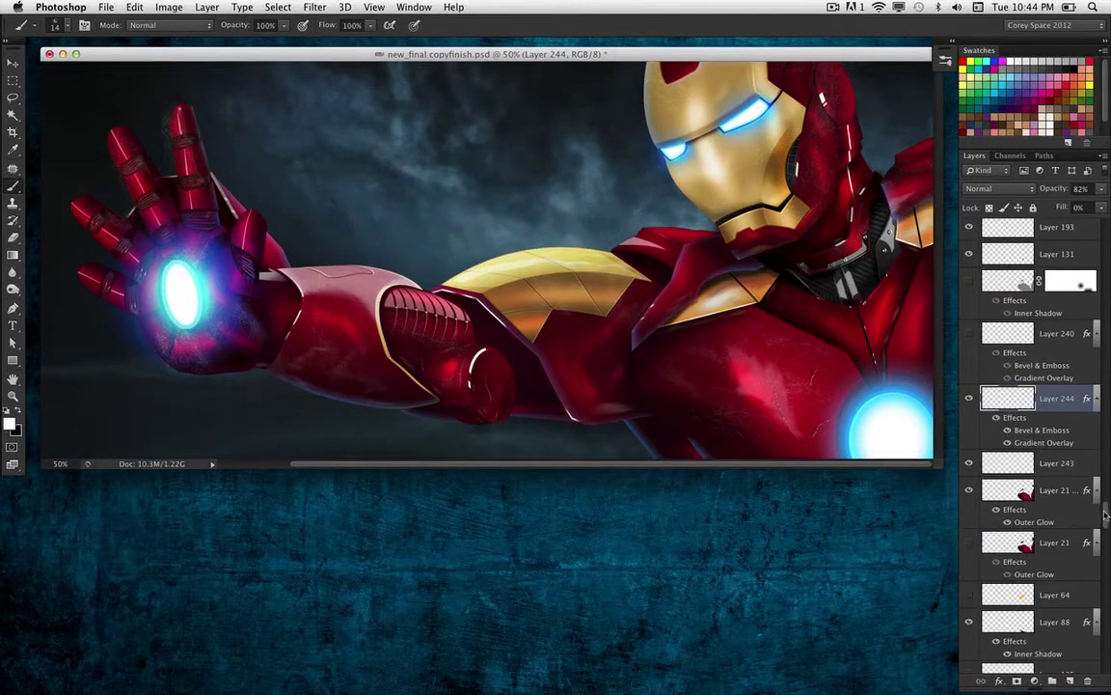
Step: Bring up the minimized debris image Fotolia_30429740_Subscription_XL.jpg over the artwork and activate the Move tool
scroll(1105, 516, down, 10)
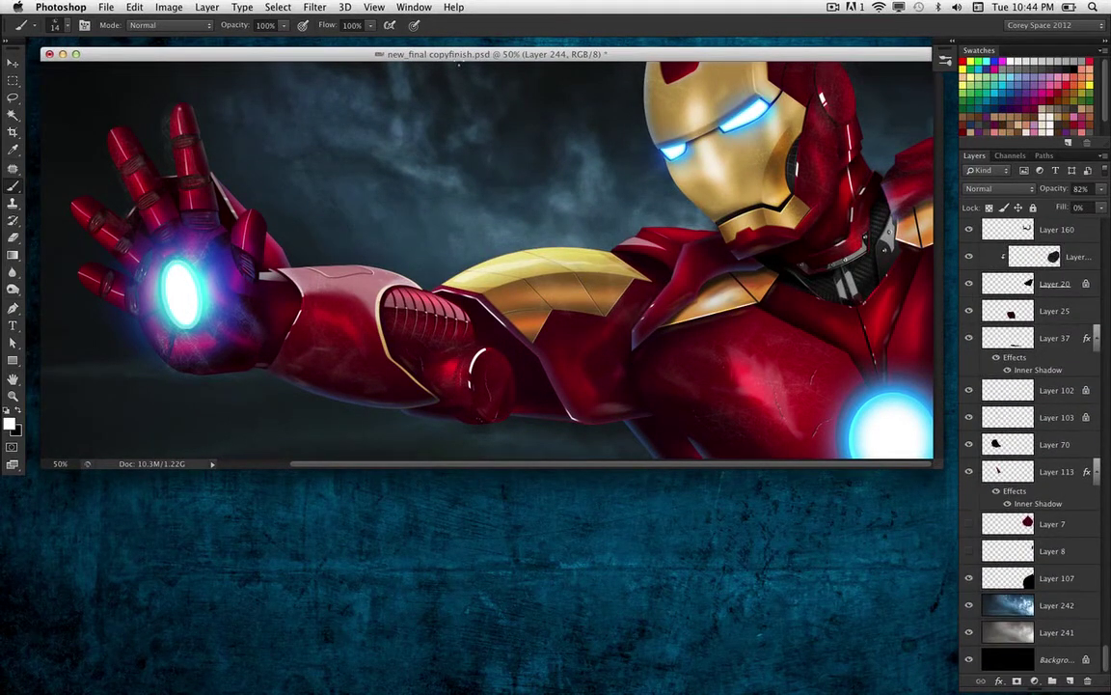
drag(458, 57, 454, 63)
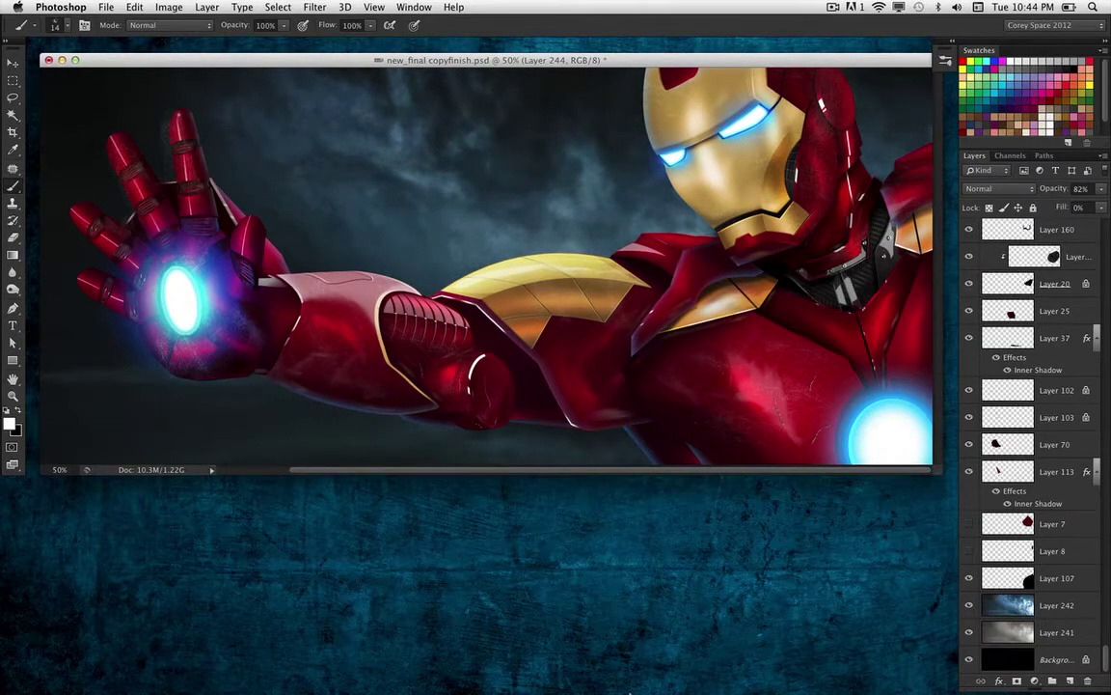
mouse_move(637, 689)
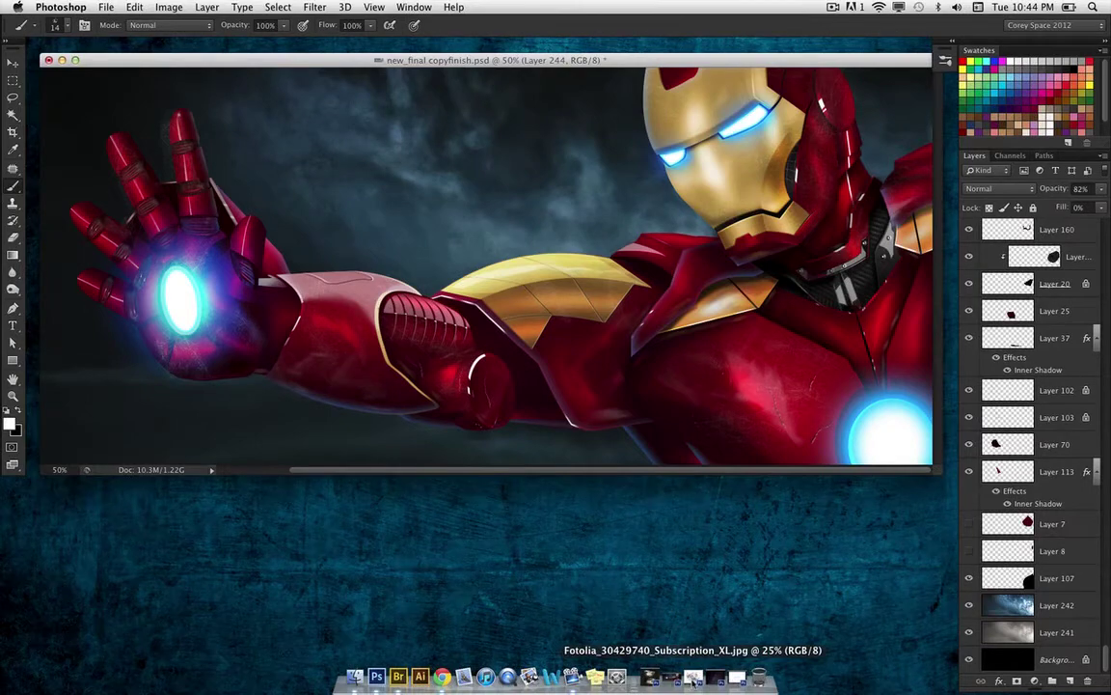
click(697, 677)
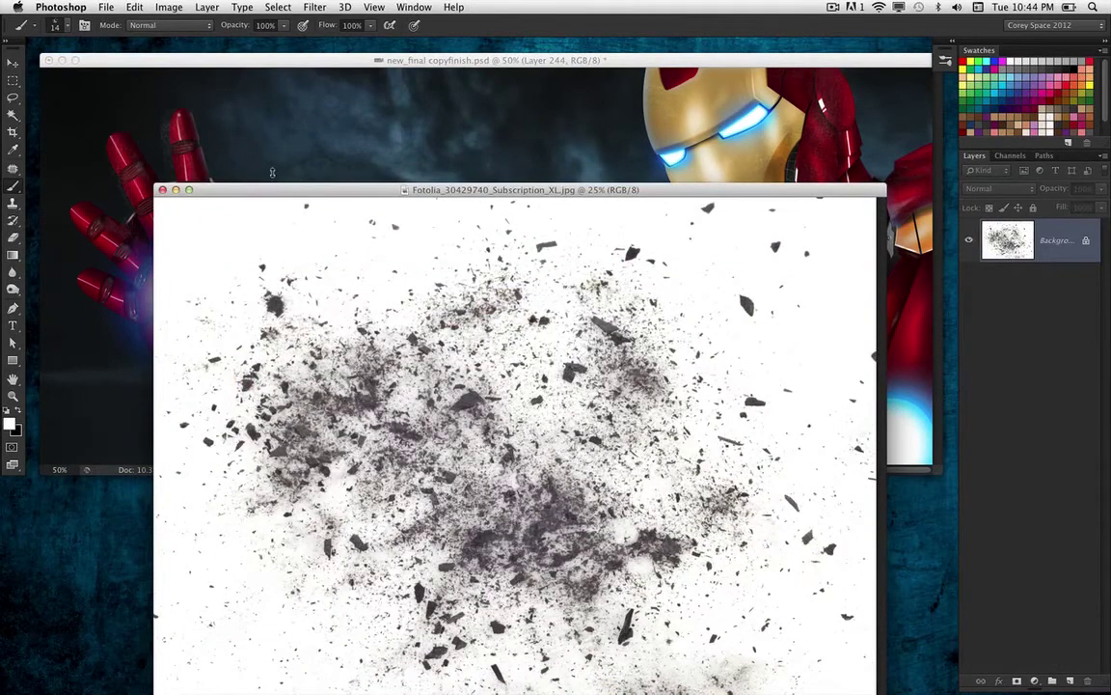
drag(272, 172, 232, 98)
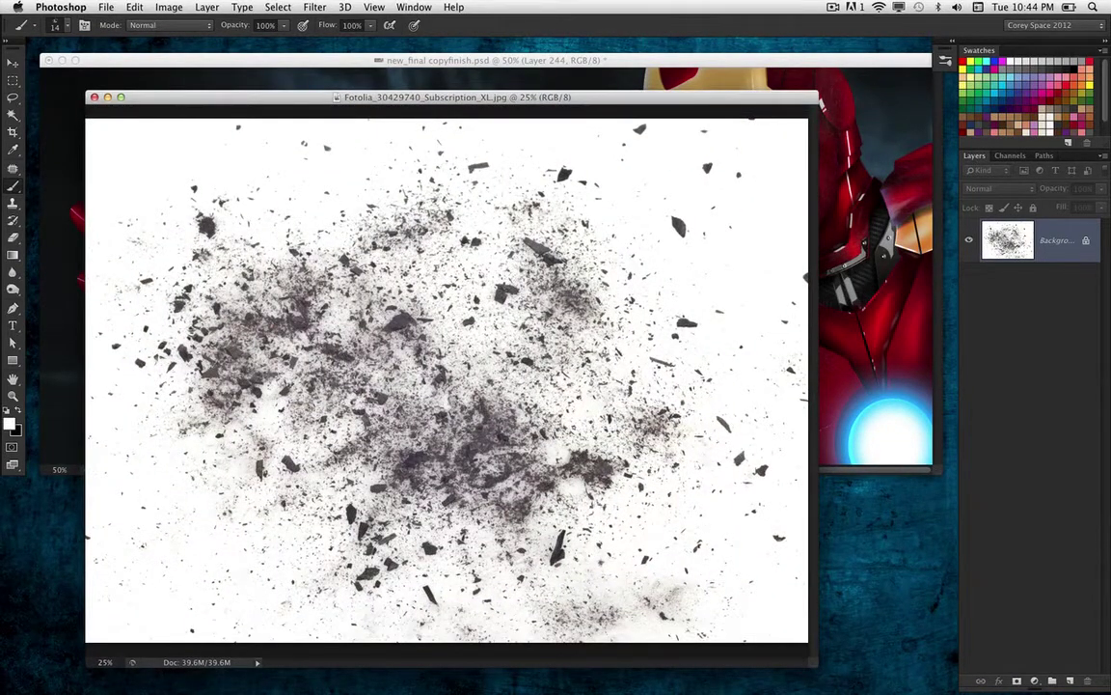
click(12, 62)
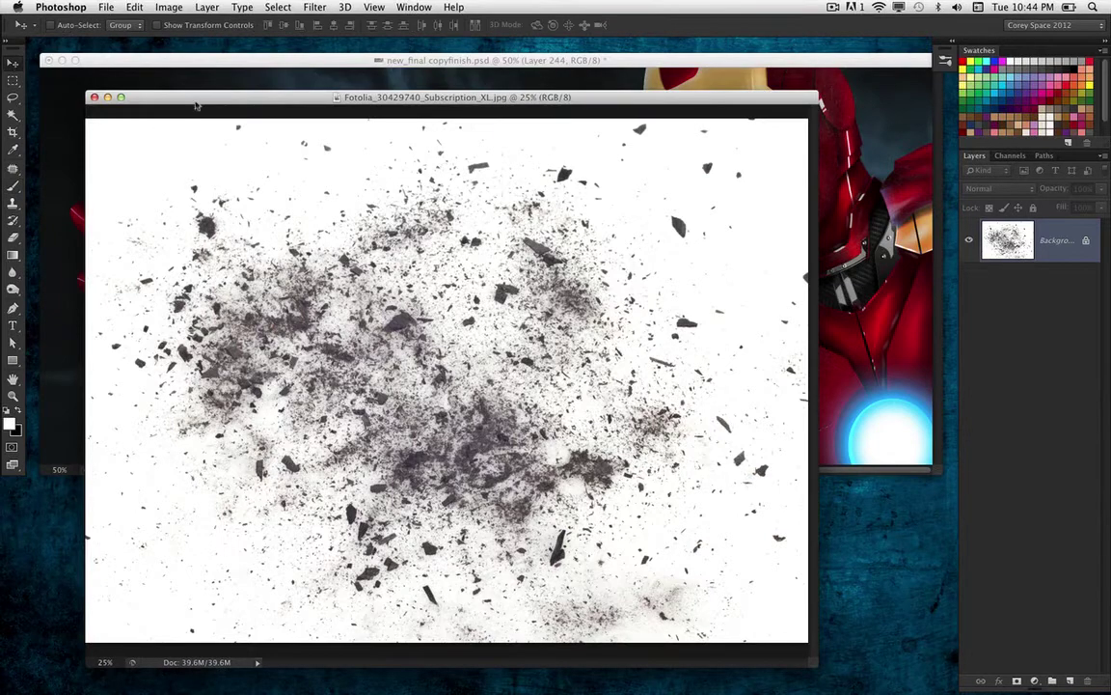
Step: Copy the debris image into the Iron Man artwork directly above Layer 242, and put the debris document away
drag(178, 97, 227, 104)
drag(417, 210, 390, 164)
click(652, 240)
click(621, 89)
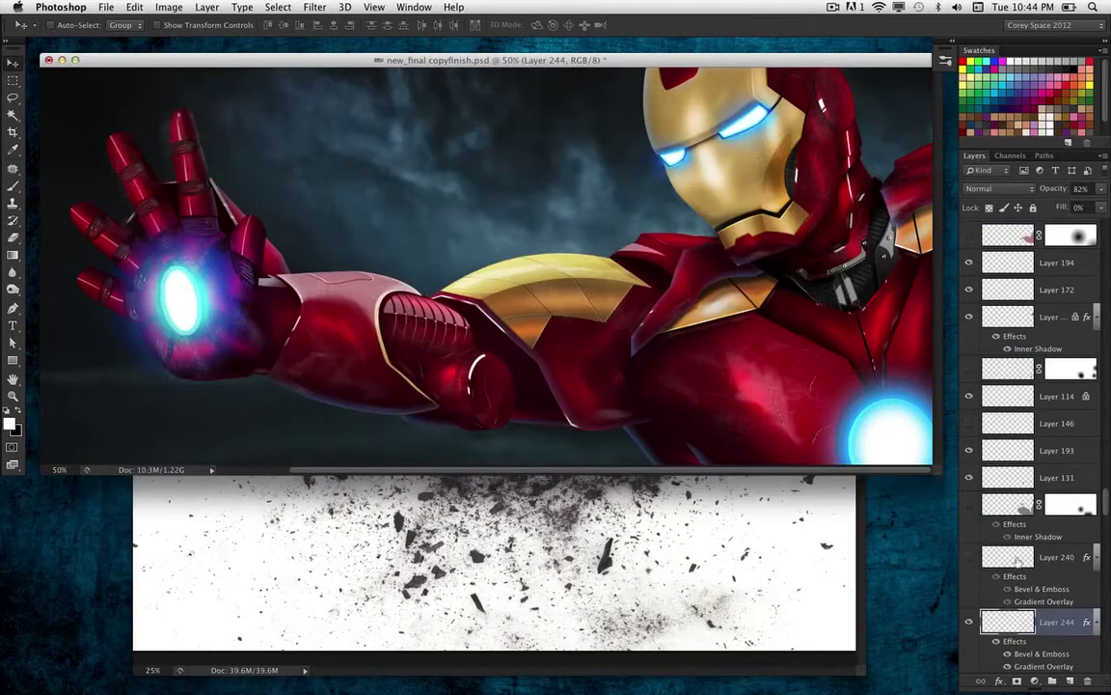
scroll(1042, 482, down, 10)
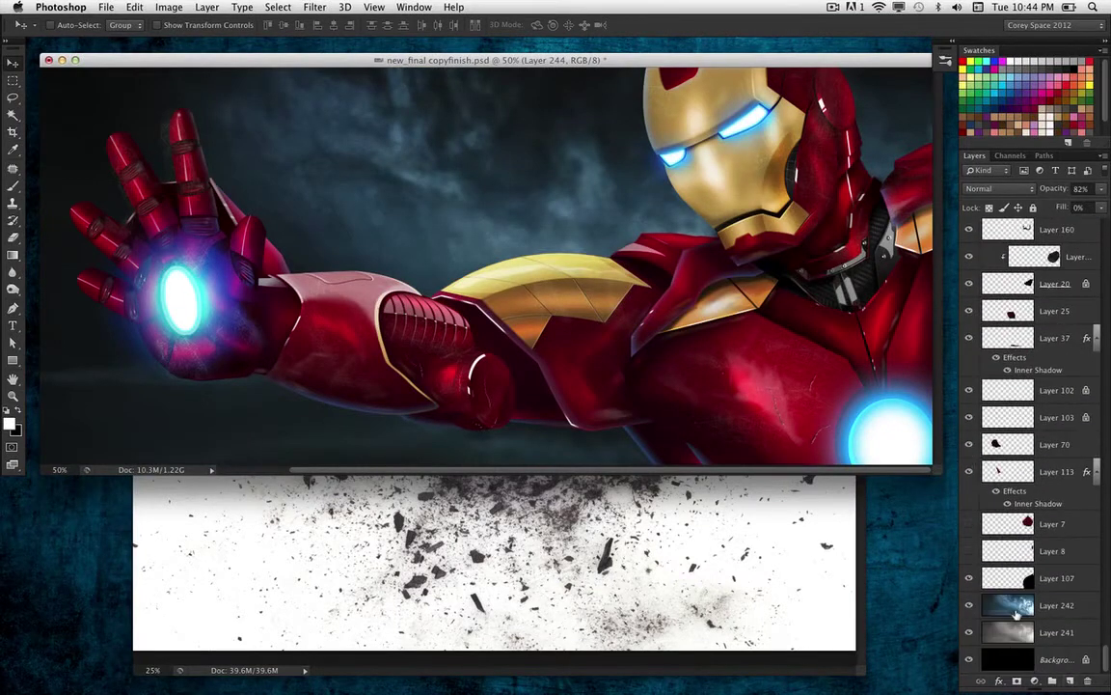
click(1015, 611)
click(753, 595)
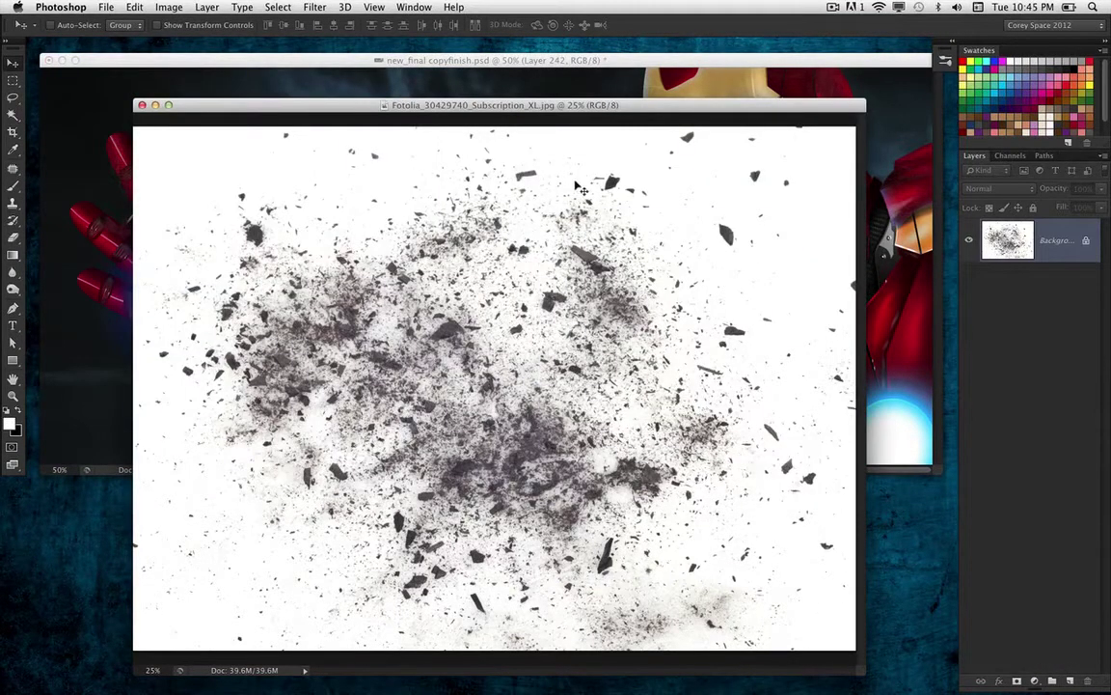
drag(479, 83, 482, 87)
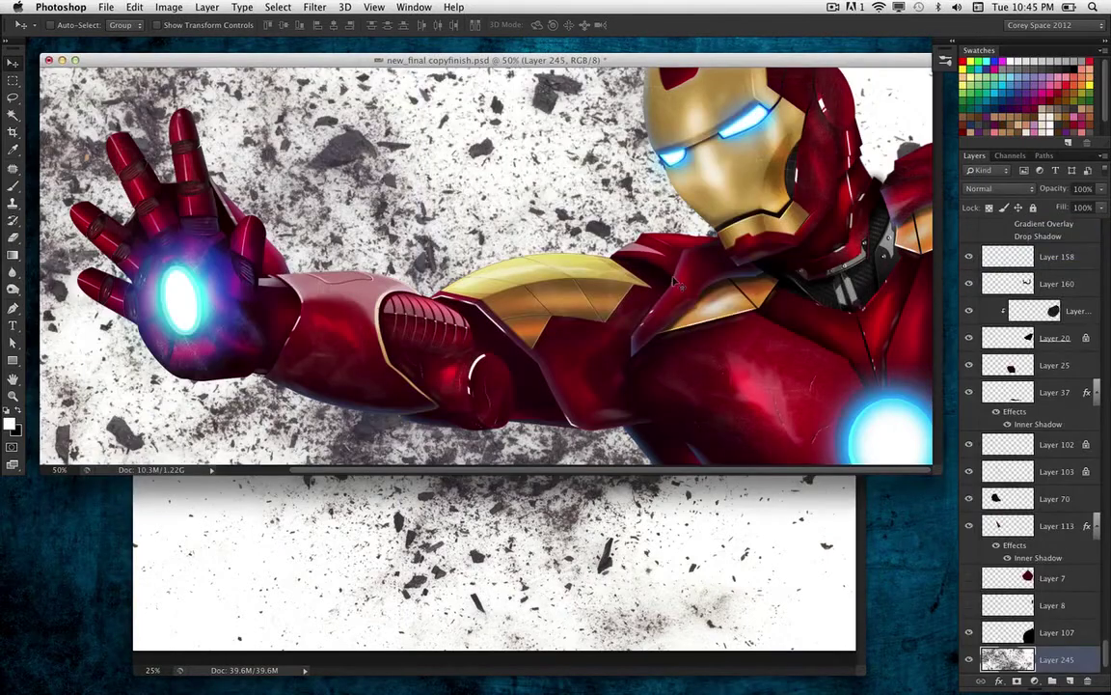
click(453, 485)
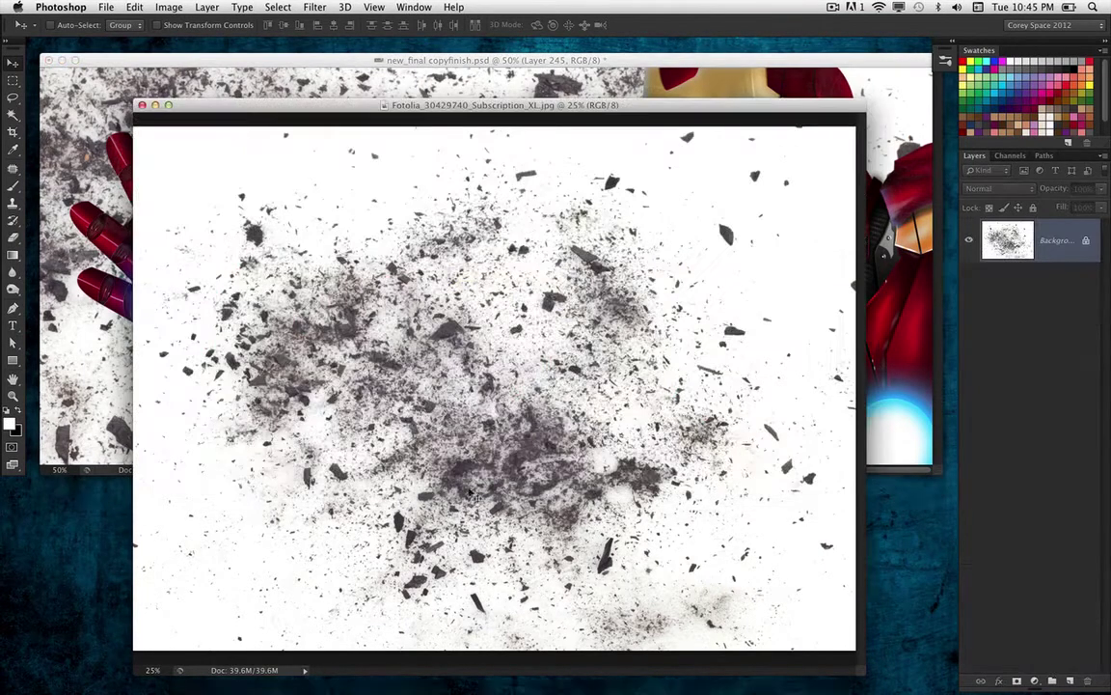
click(153, 105)
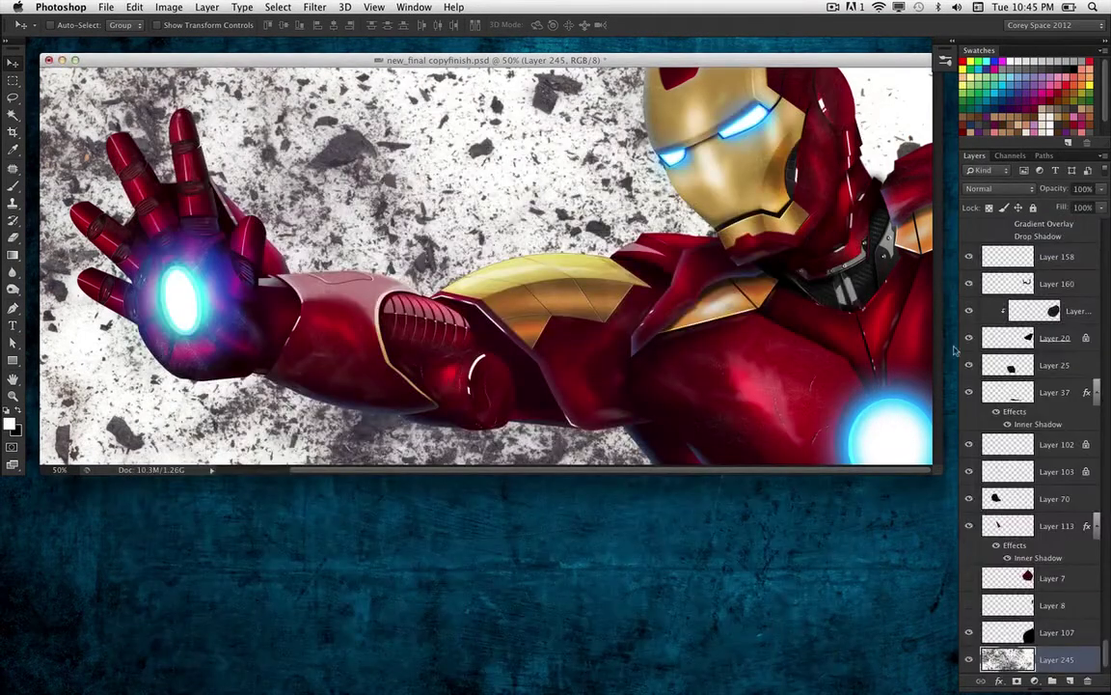
Step: Set the debris layer to Multiply and adjust its Levels with black input 60 and white input 183
click(1001, 188)
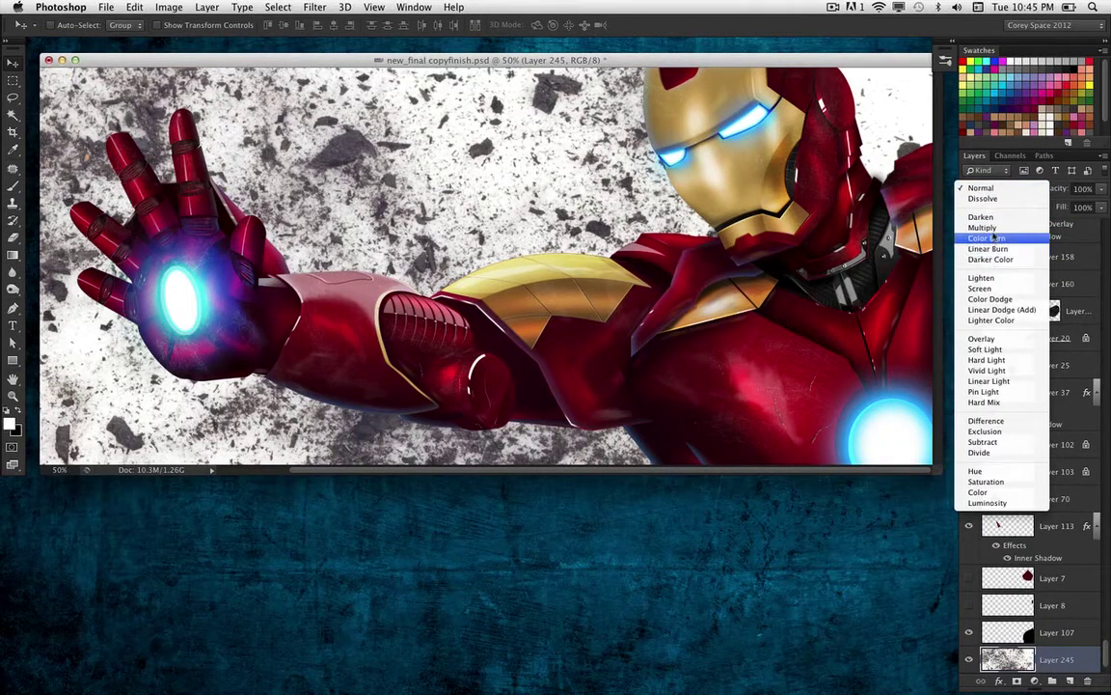
click(999, 228)
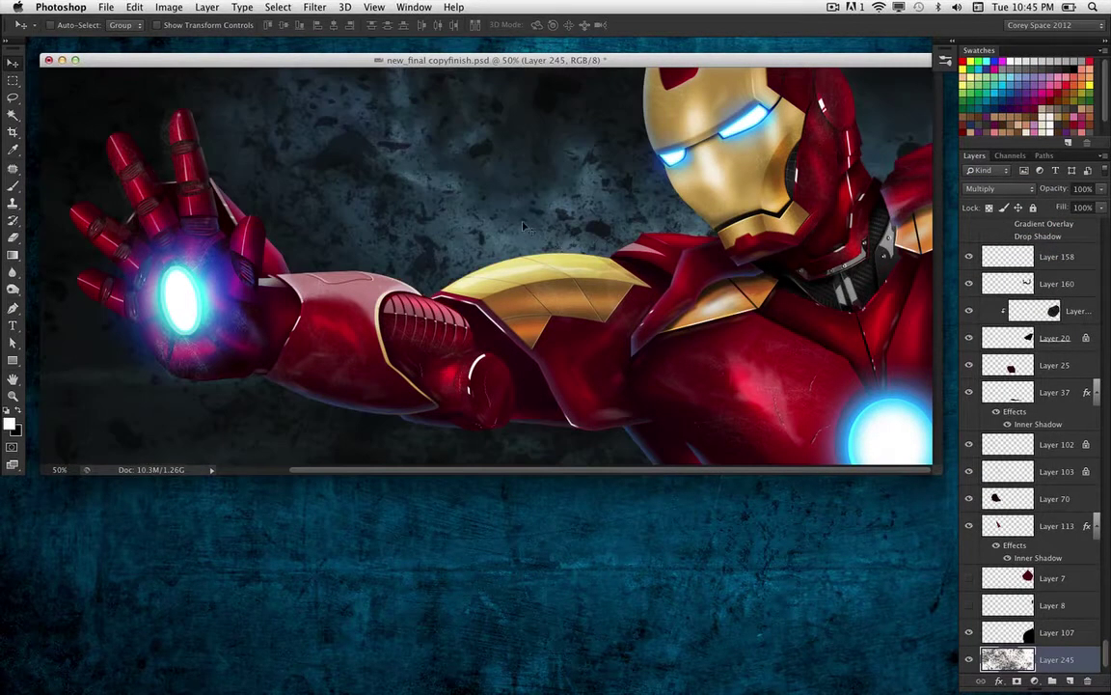
key(super+l)
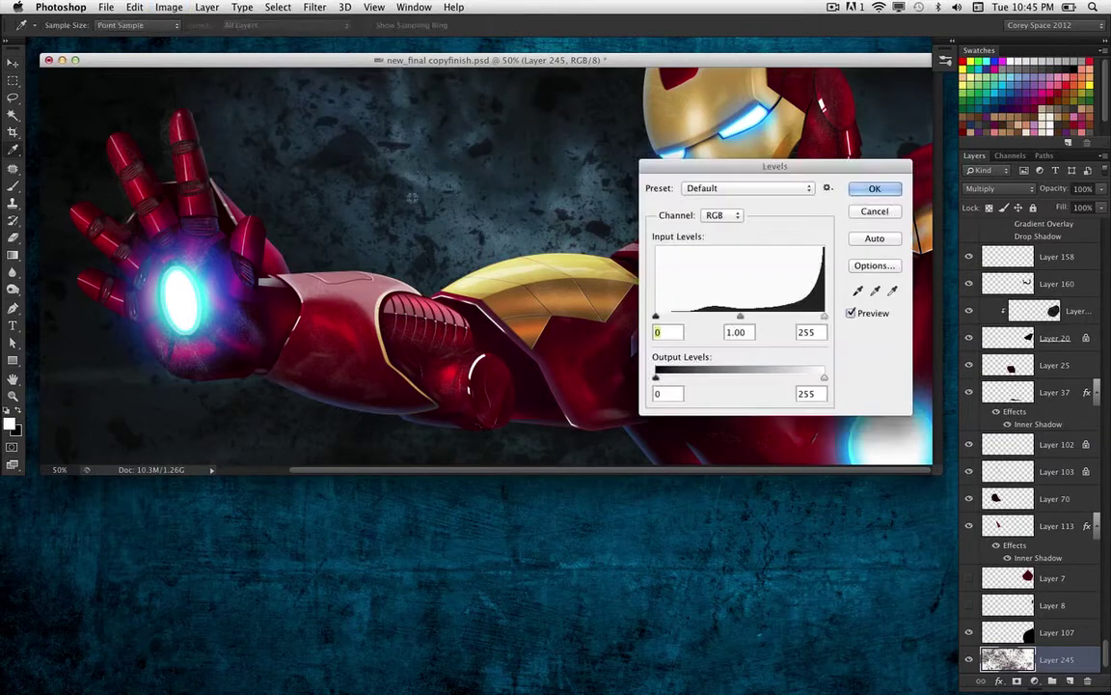
drag(685, 166, 669, 250)
drag(639, 400, 691, 401)
drag(807, 400, 760, 401)
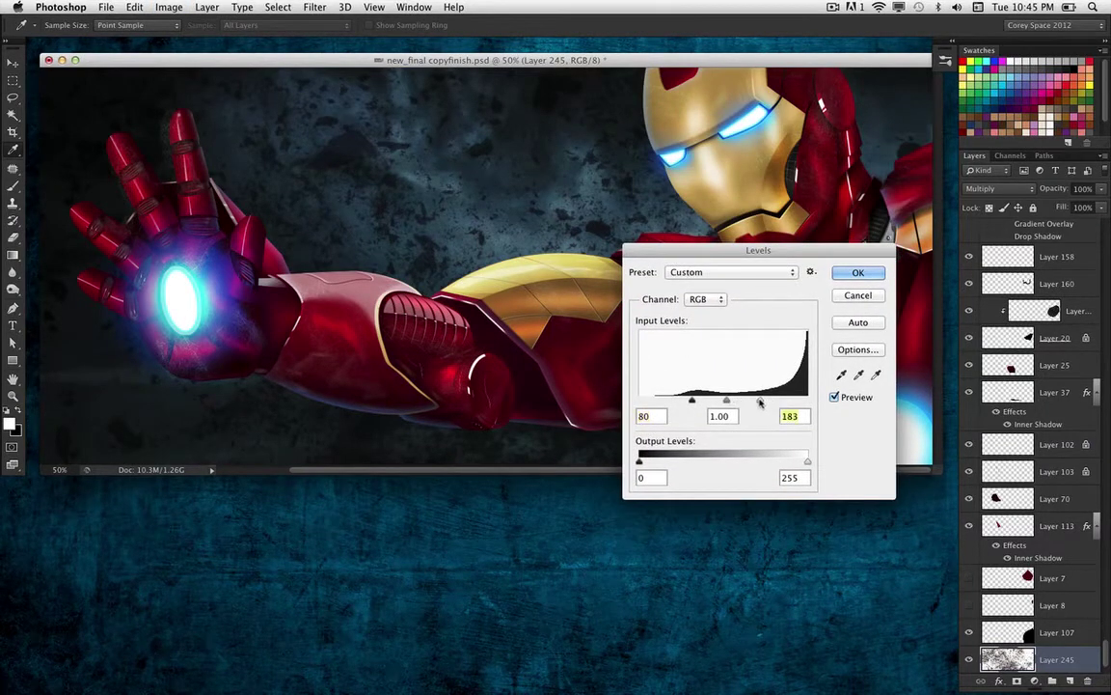
drag(690, 401, 679, 402)
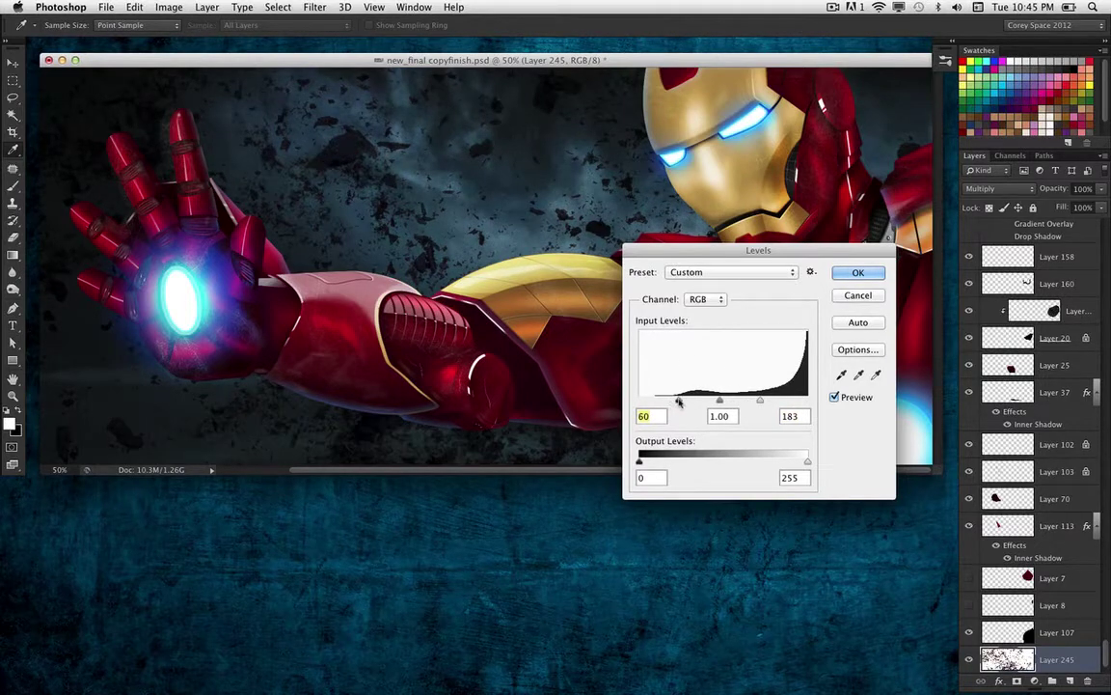
key(Return)
key(v)
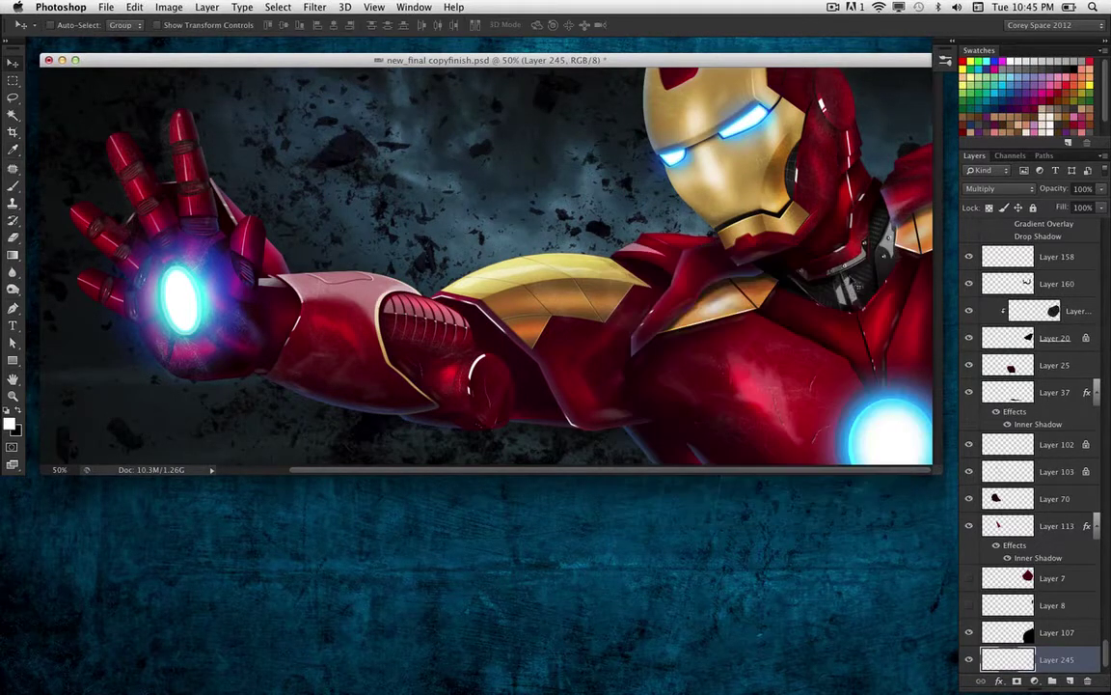
Step: Apply Motion Blur to the debris layer with an angle of -54° and a distance of 30 pixels
click(344, 7)
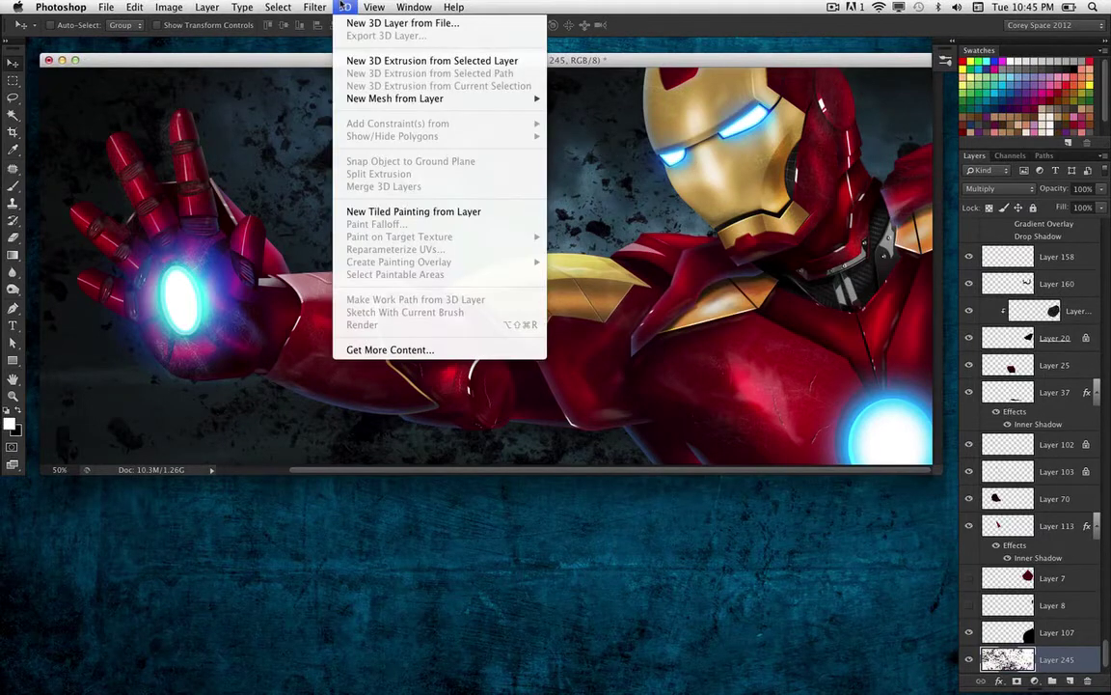
mouse_move(330, 6)
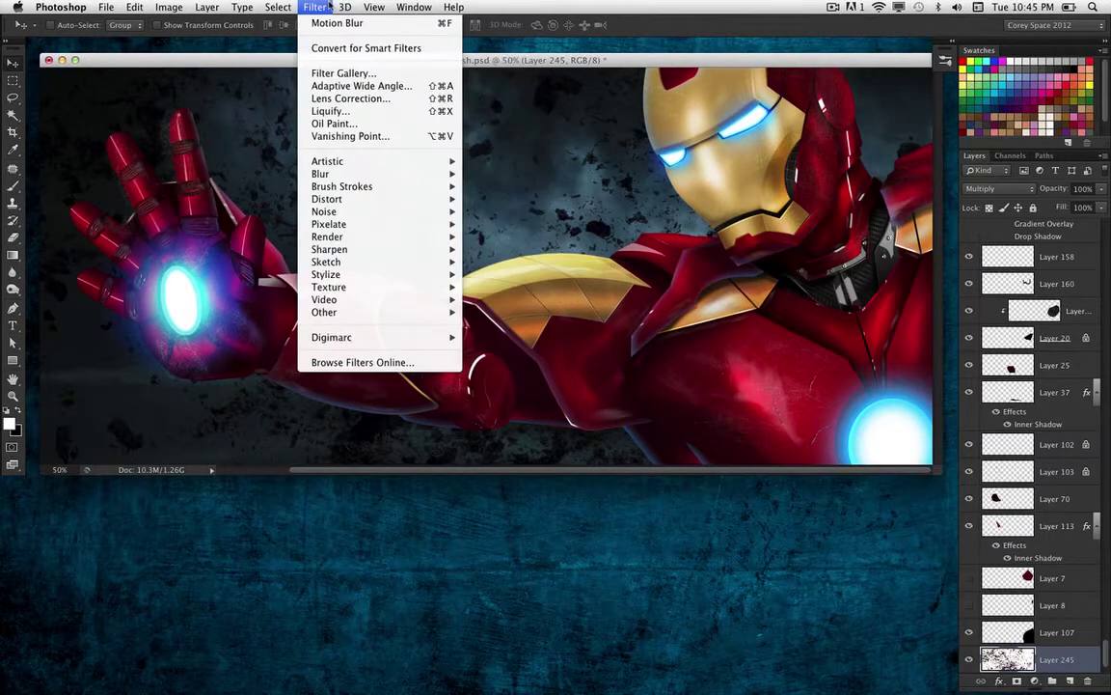
mouse_move(405, 174)
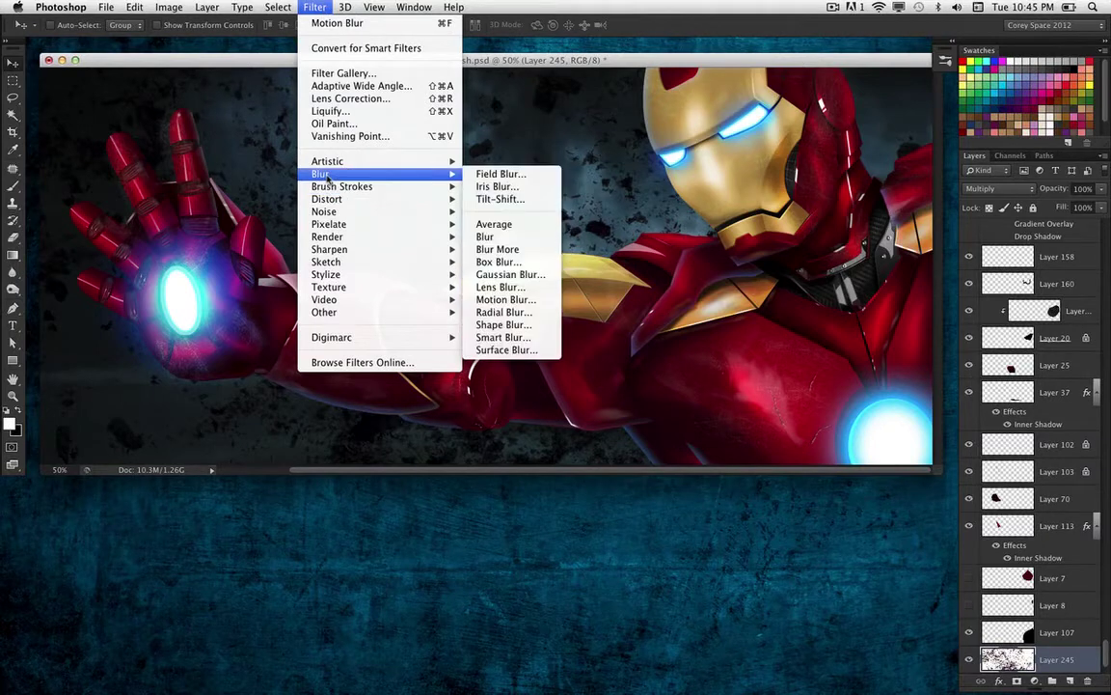
click(536, 300)
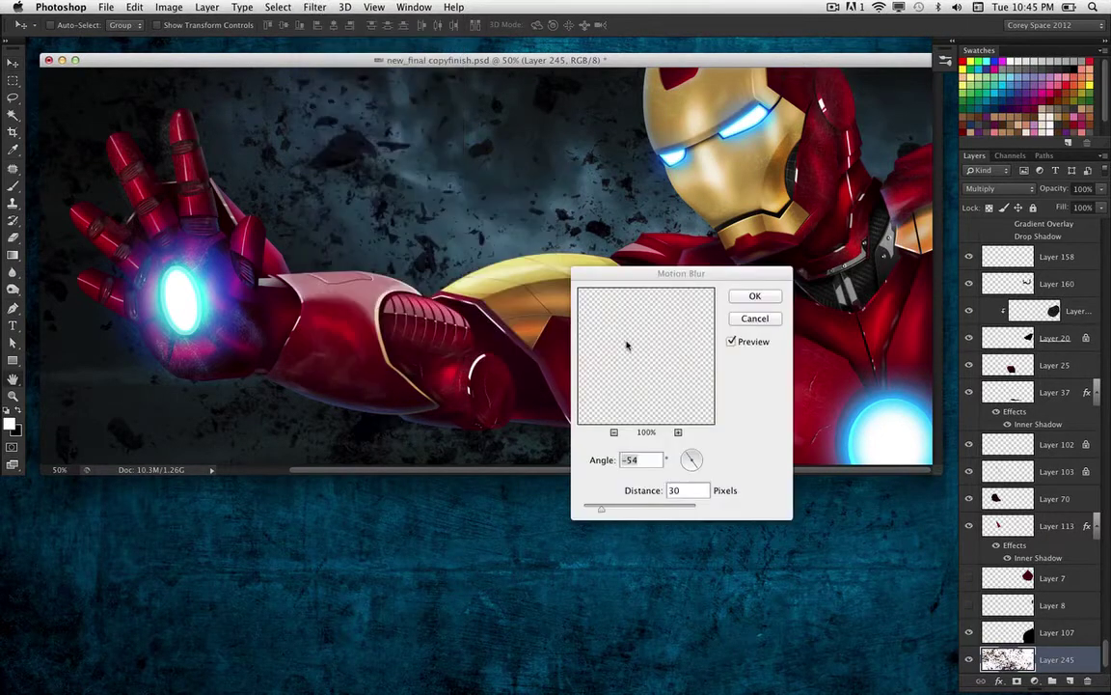
drag(617, 273, 671, 274)
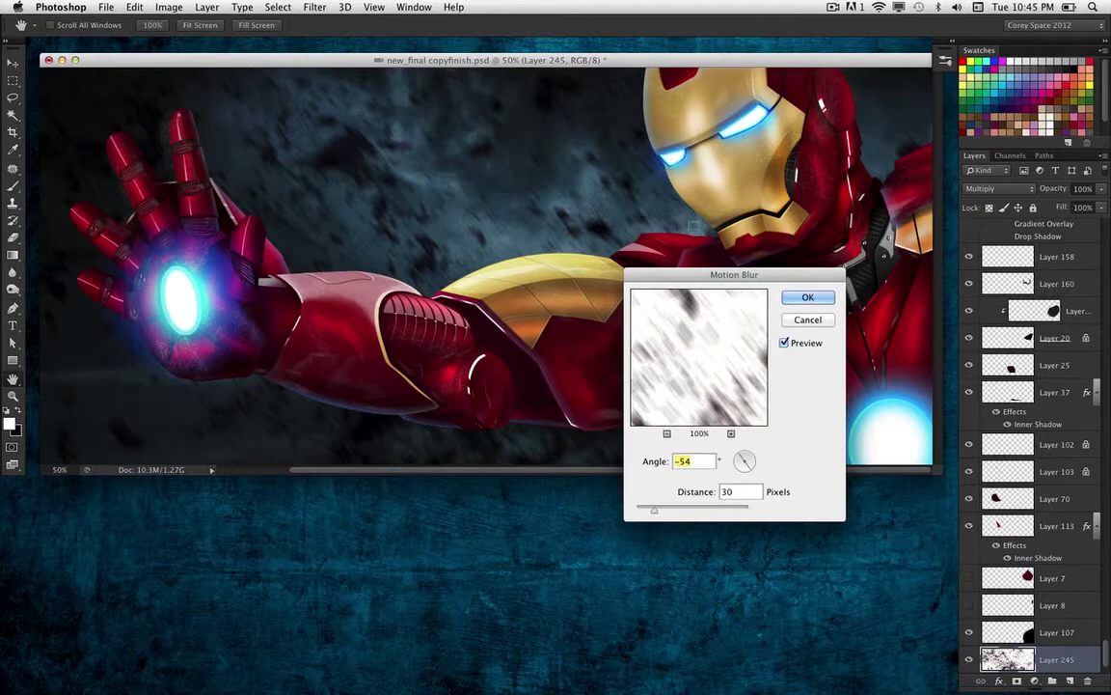
click(808, 297)
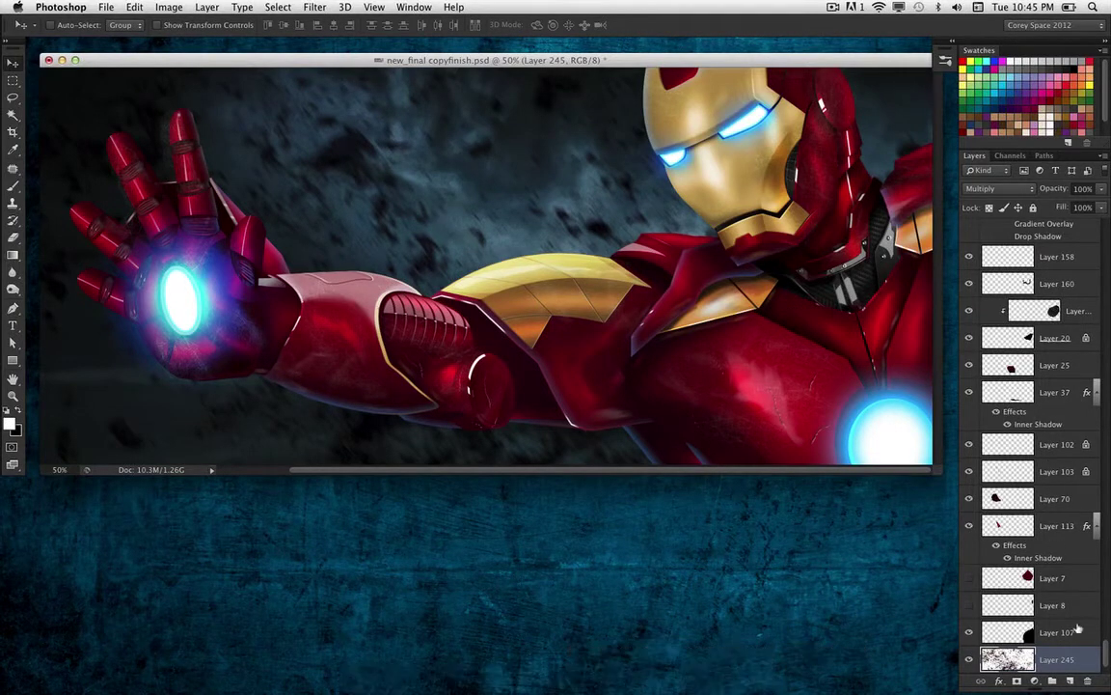
drag(1103, 654, 1103, 234)
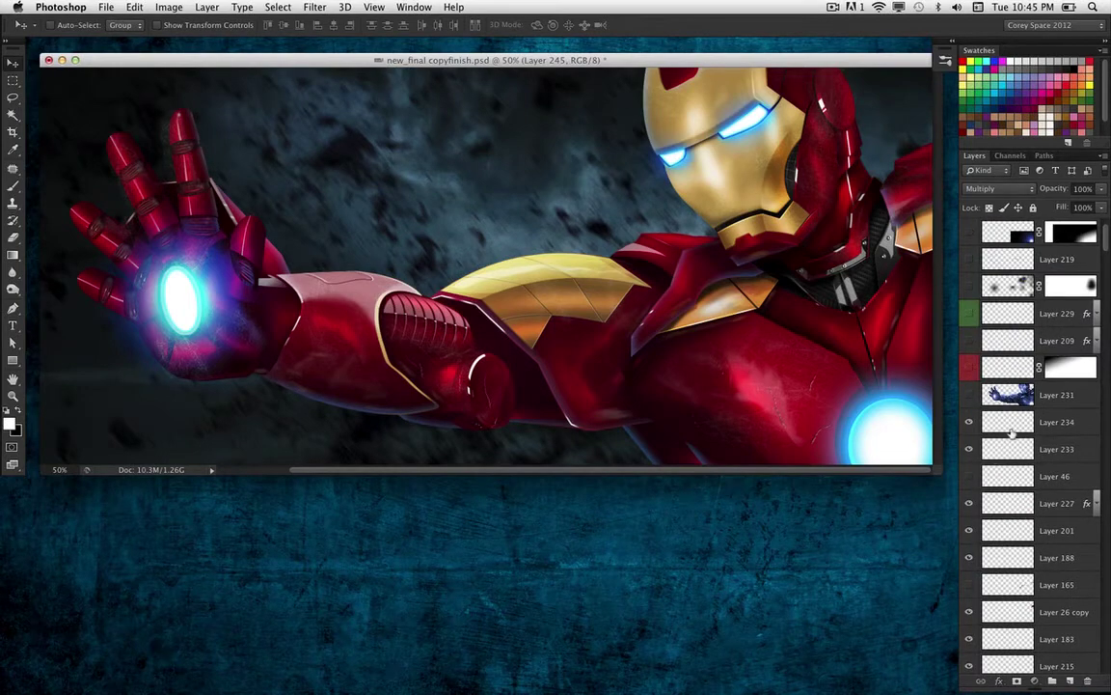
Step: Copy the debris image into the Iron Man artwork again, directly above Layer 234, and put the debris document away
super+click(907, 395)
click(664, 677)
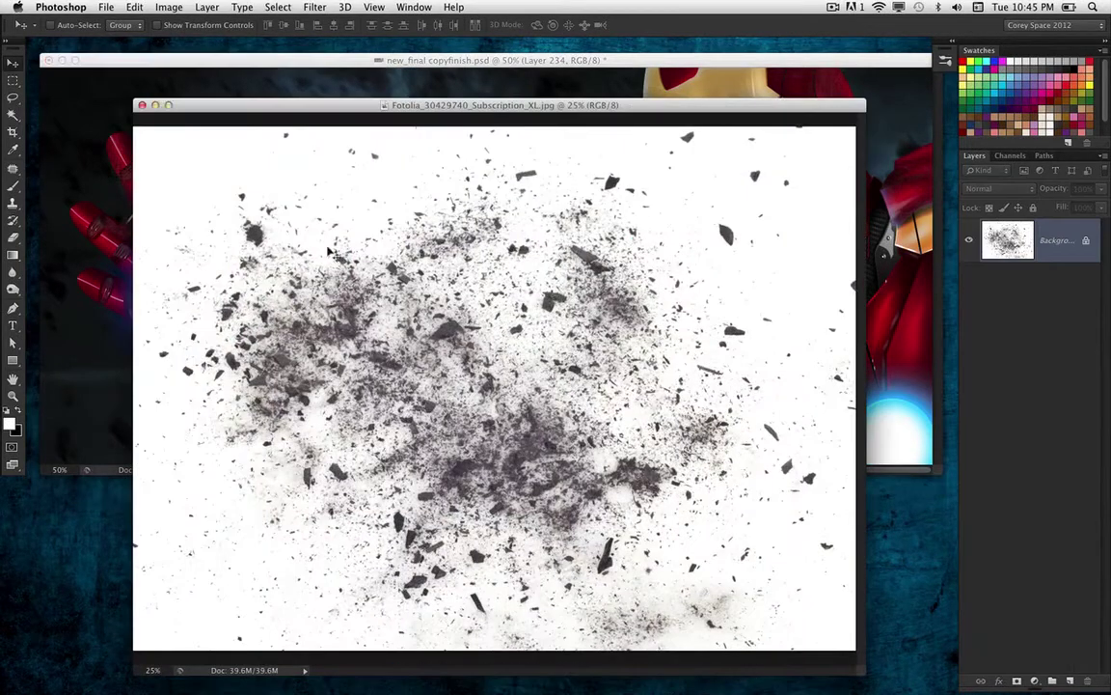
drag(301, 140, 444, 470)
click(337, 496)
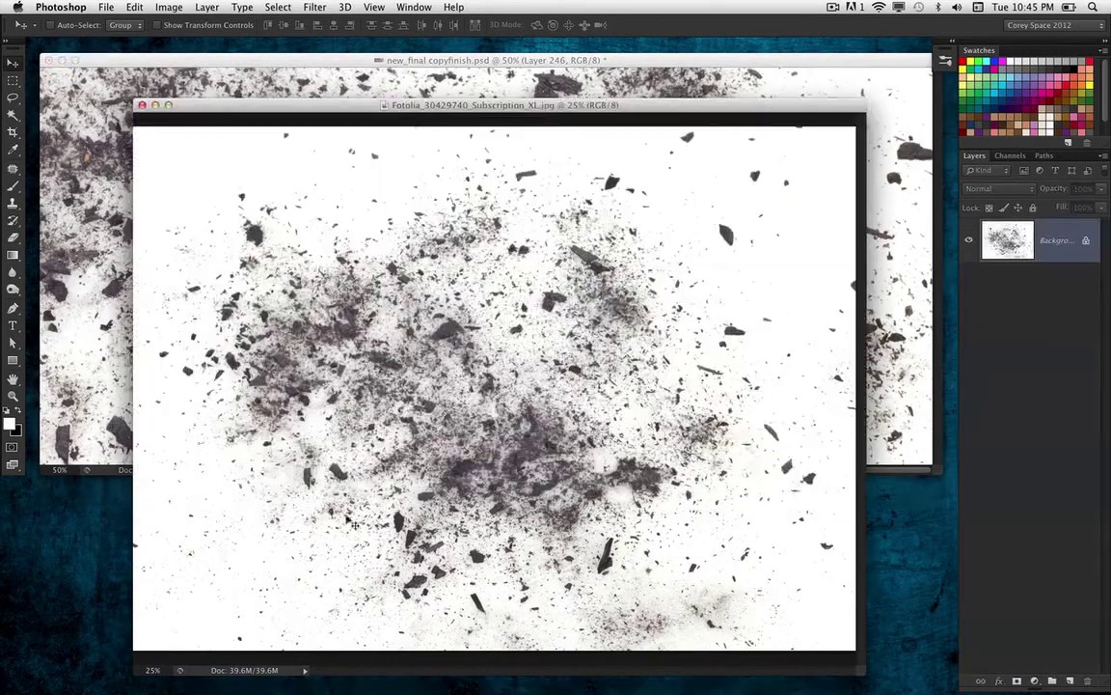
click(155, 105)
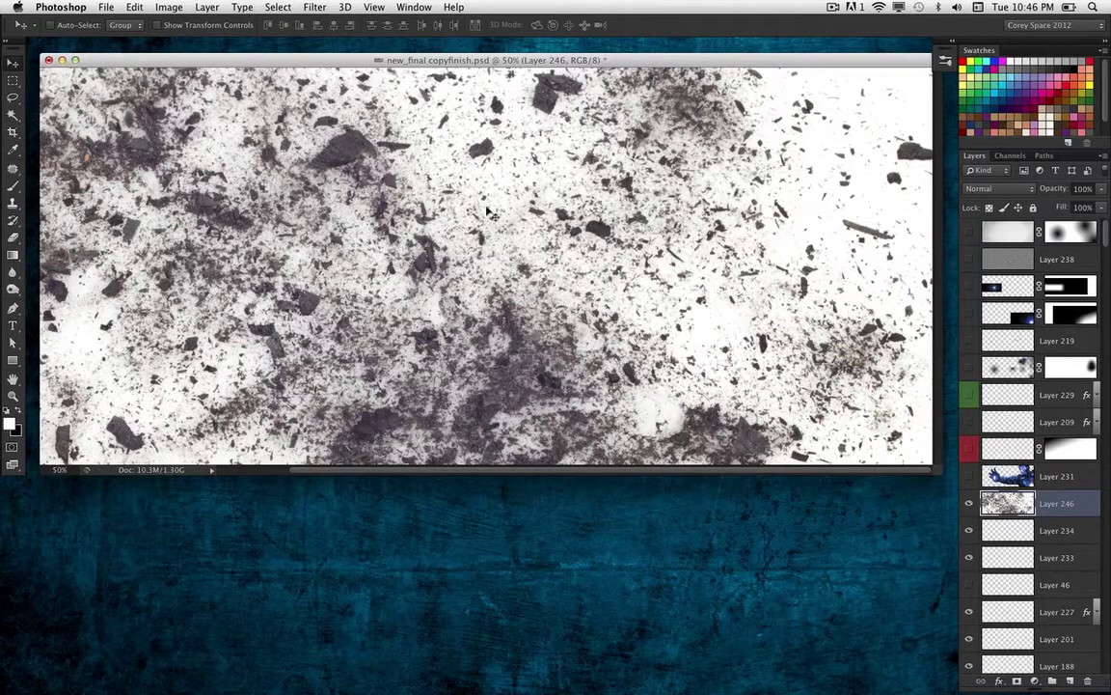
Step: Set the new debris layer to Multiply and adjust its Levels with black input 85 and white input 191
click(374, 6)
click(405, 49)
click(998, 188)
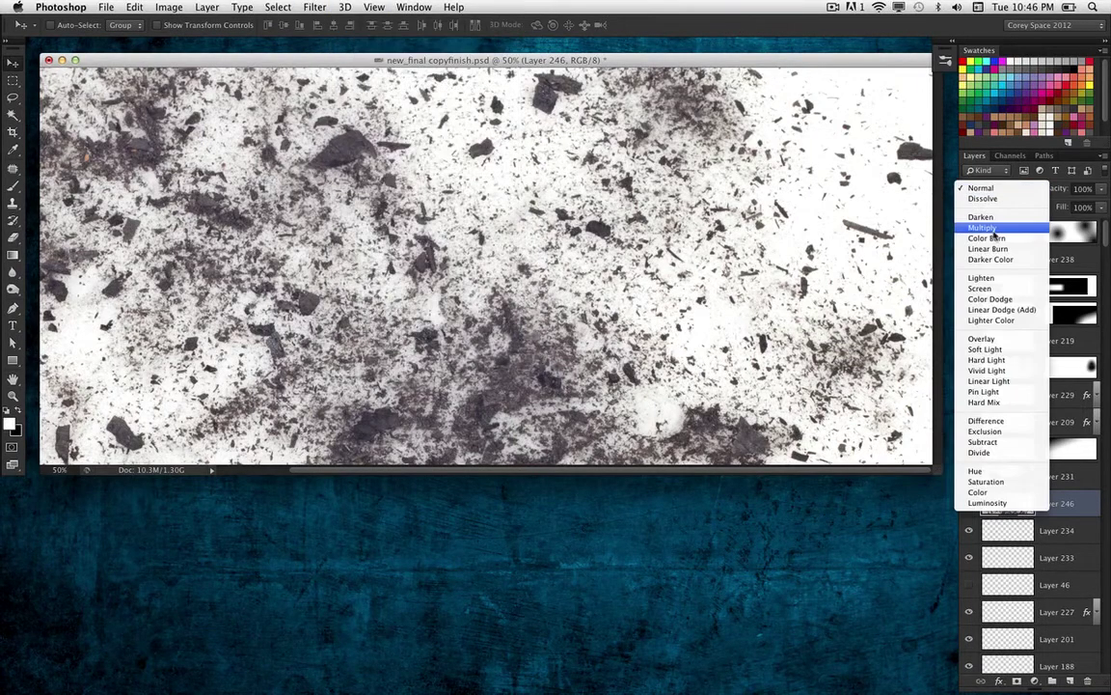
click(976, 231)
key(super+l)
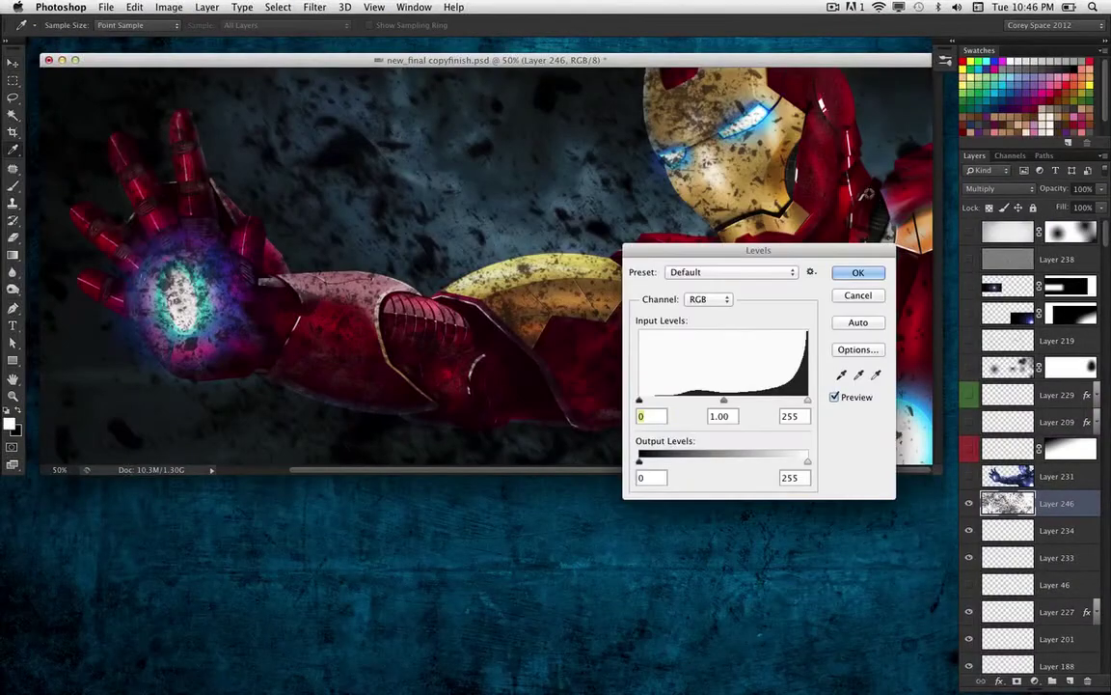
drag(640, 400, 693, 399)
drag(808, 400, 768, 403)
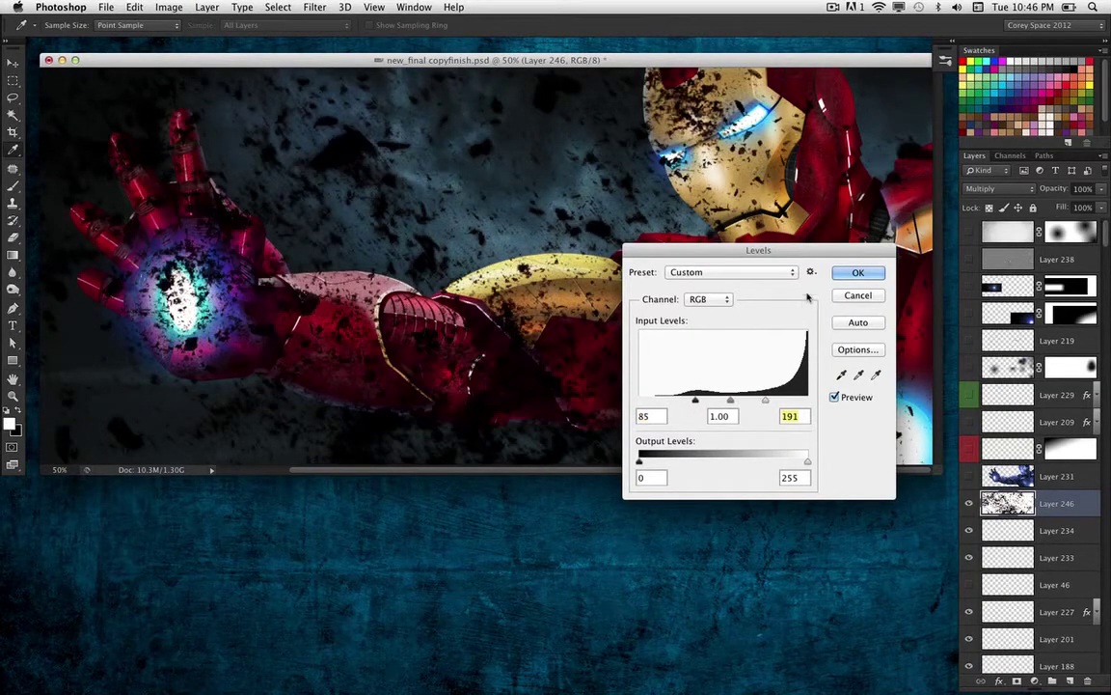
click(858, 273)
Step: Shift the debris layer over the hand and forearm and apply Gaussian Blur with a radius of 10 pixels
drag(501, 246, 352, 275)
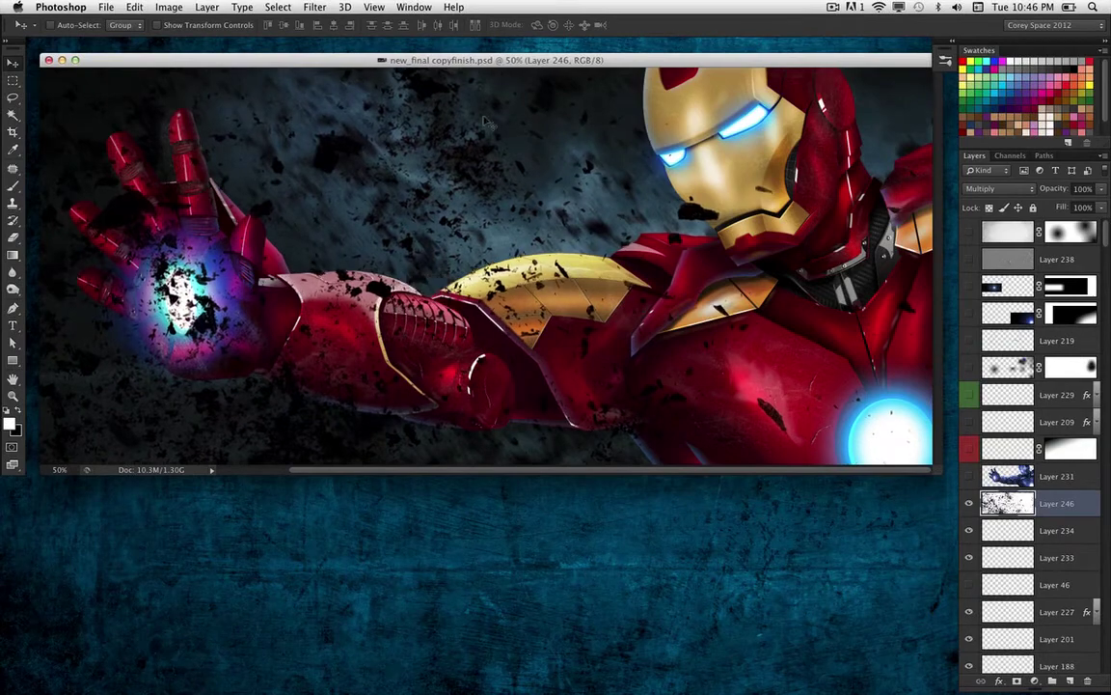
click(371, 7)
mouse_move(315, 7)
mouse_move(321, 174)
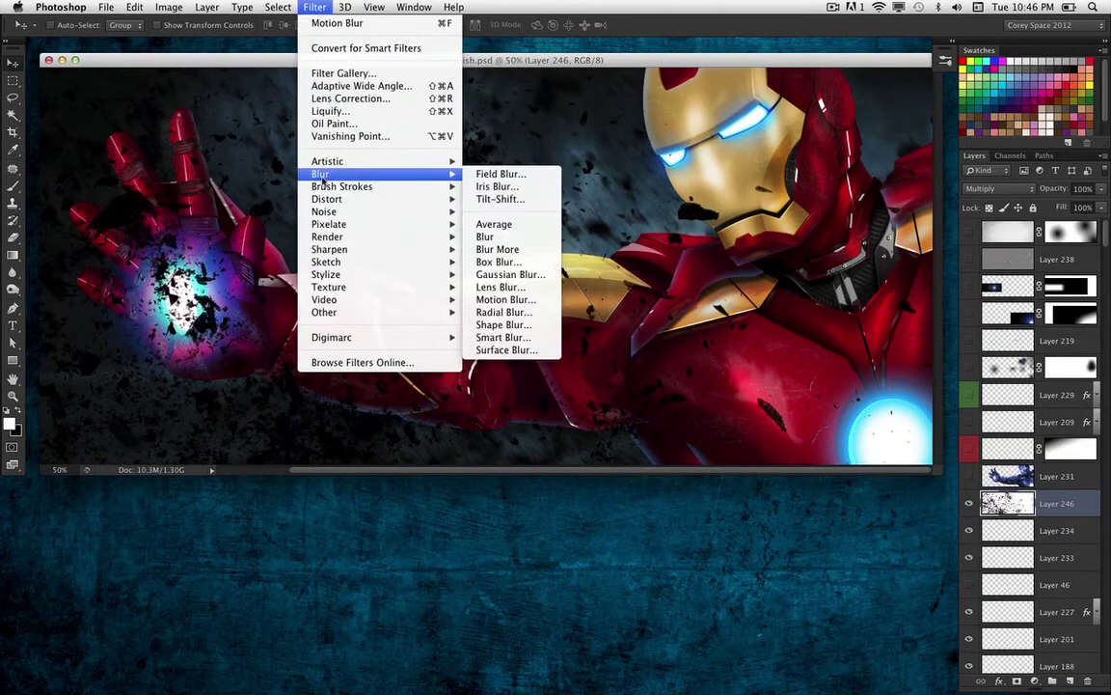
click(498, 282)
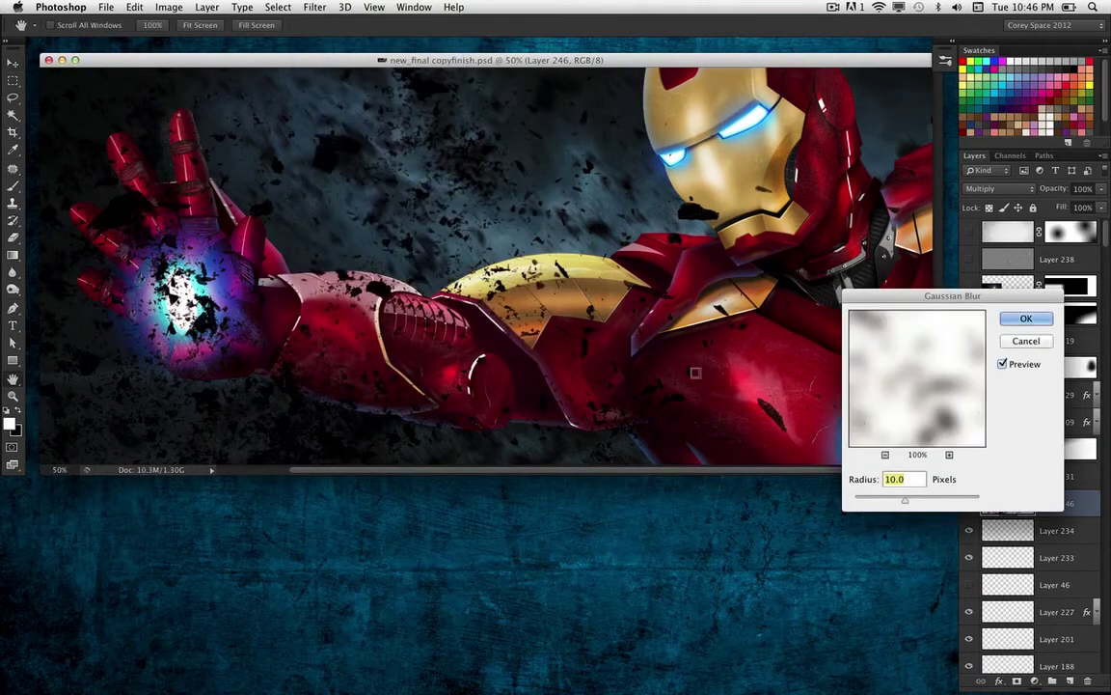
drag(880, 288, 716, 287)
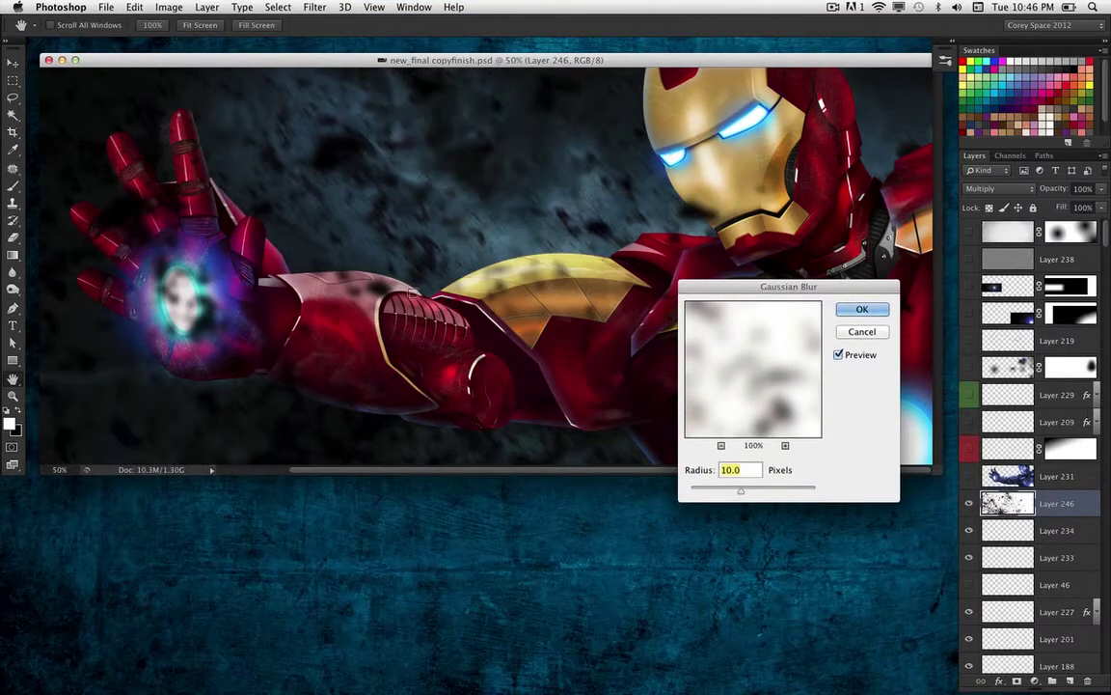
click(861, 311)
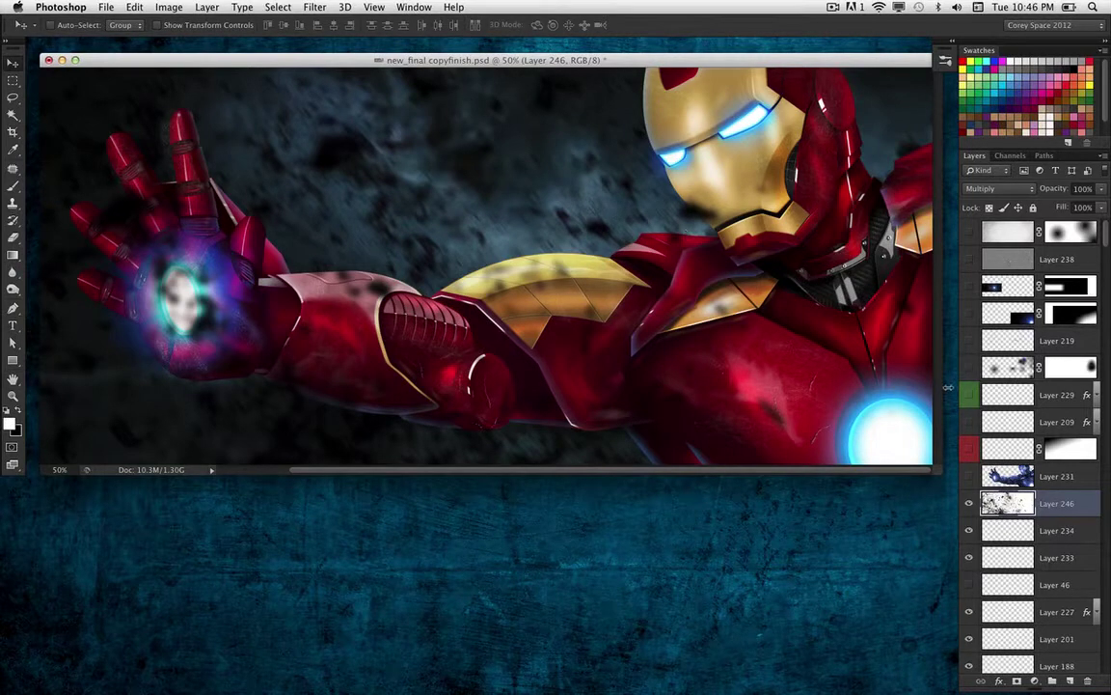
Step: Mask the blurred debris off the chin, shoulder and glowing palm with radial black gradients in Normal mode, and nudge the debris into place
click(1017, 681)
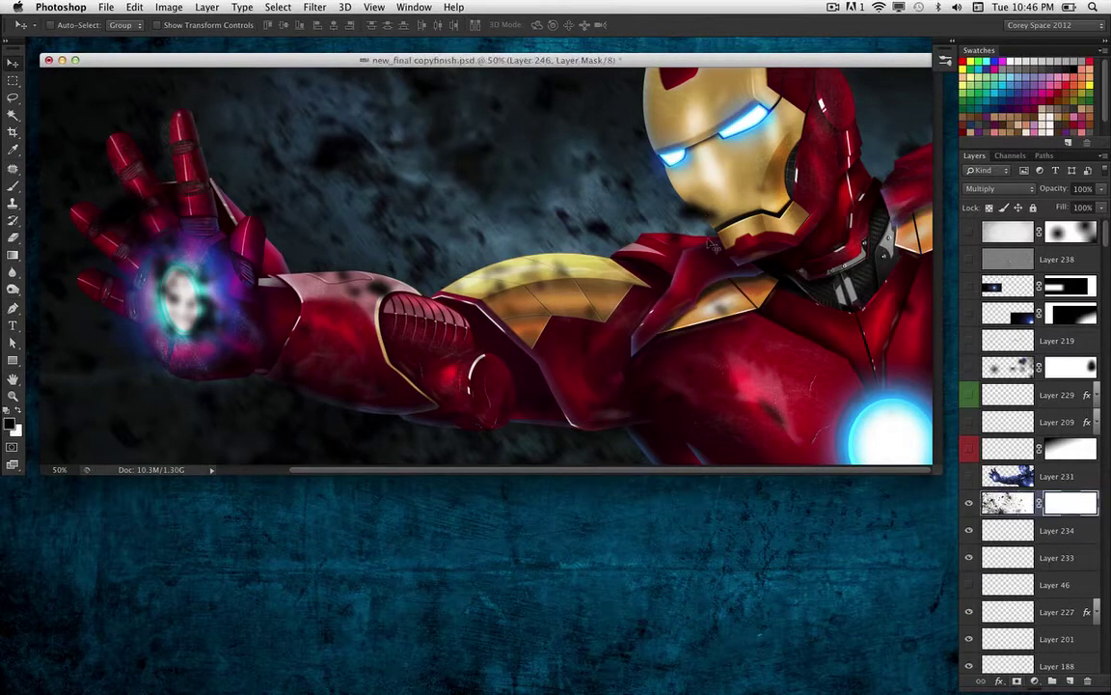
click(12, 252)
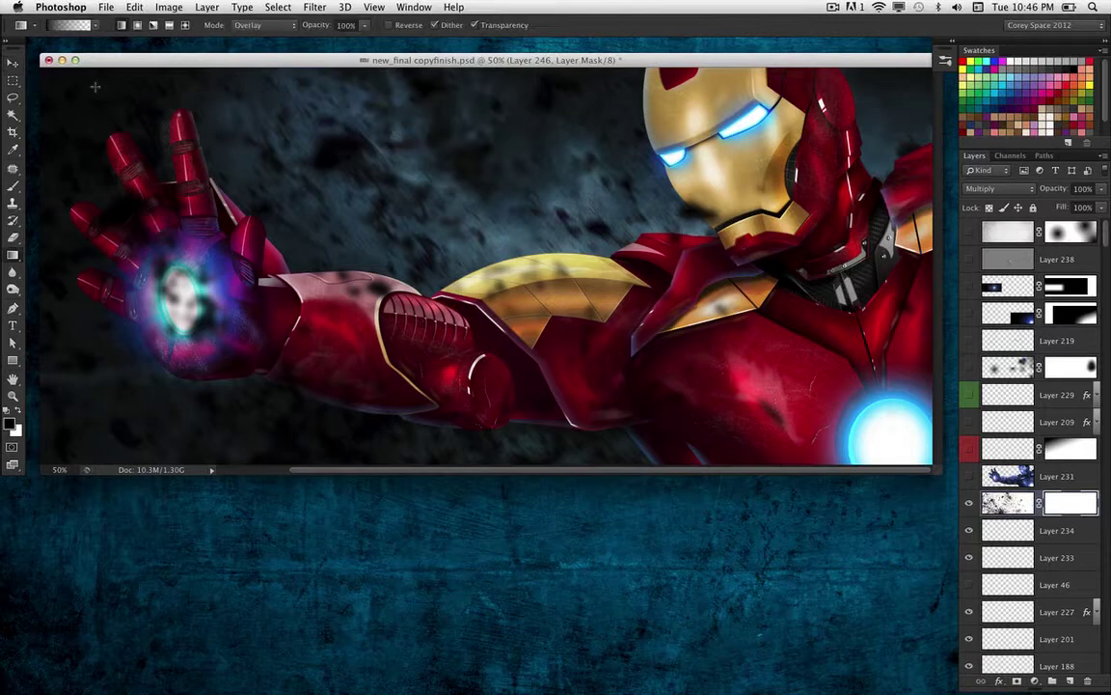
click(137, 25)
click(249, 24)
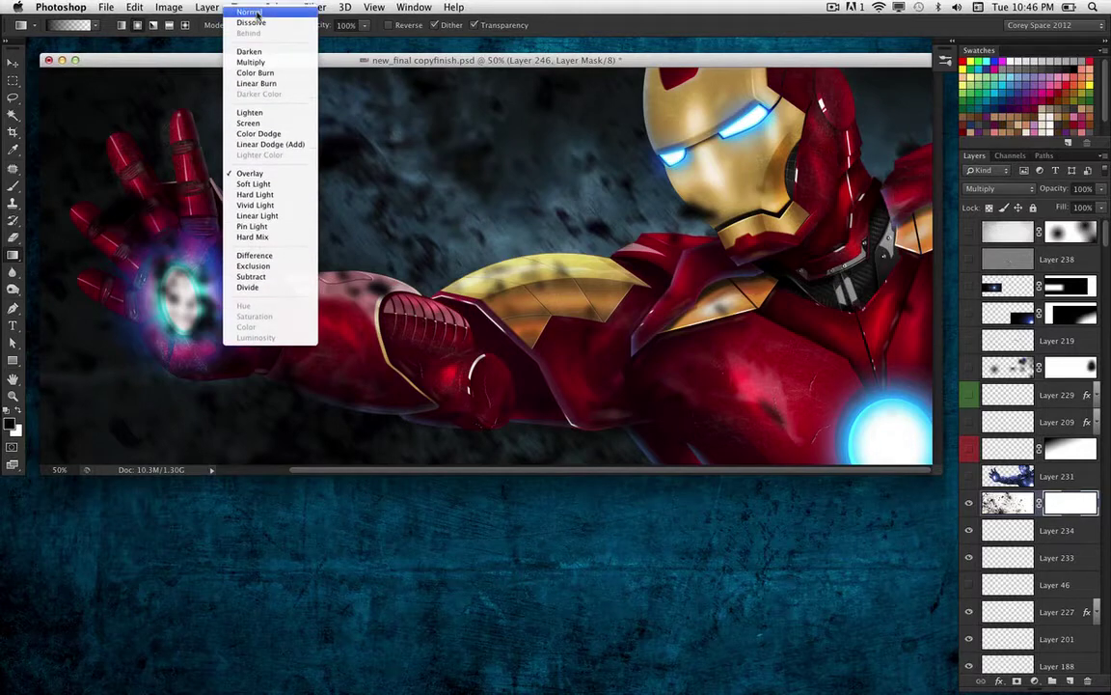
click(252, 11)
drag(740, 295, 707, 381)
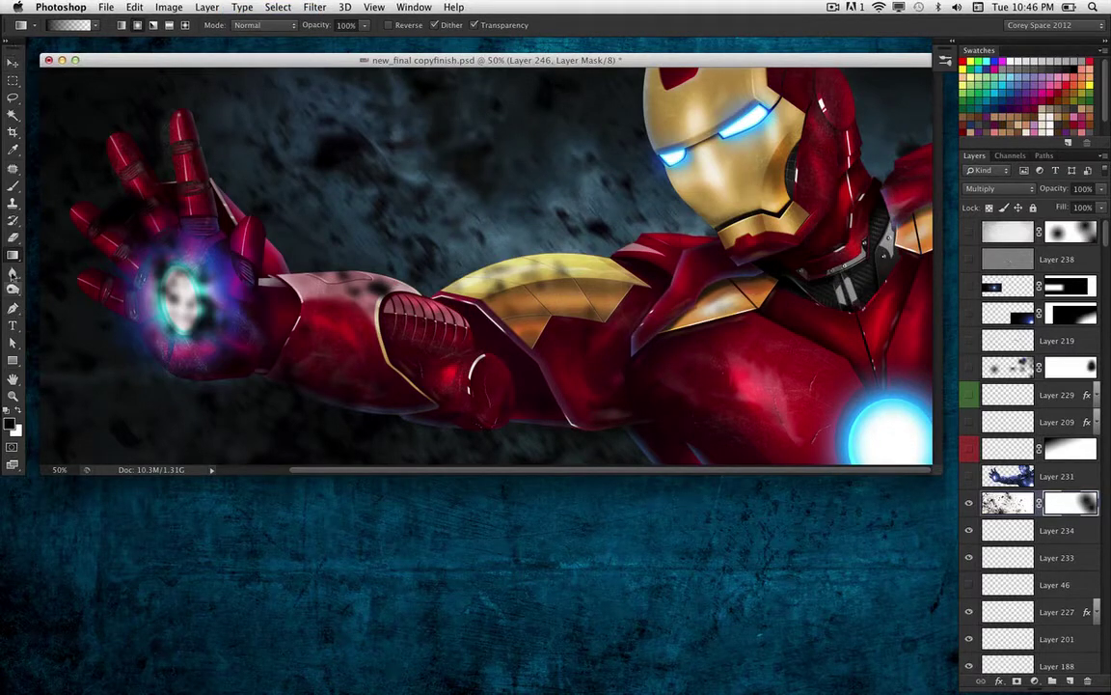
drag(180, 299, 250, 329)
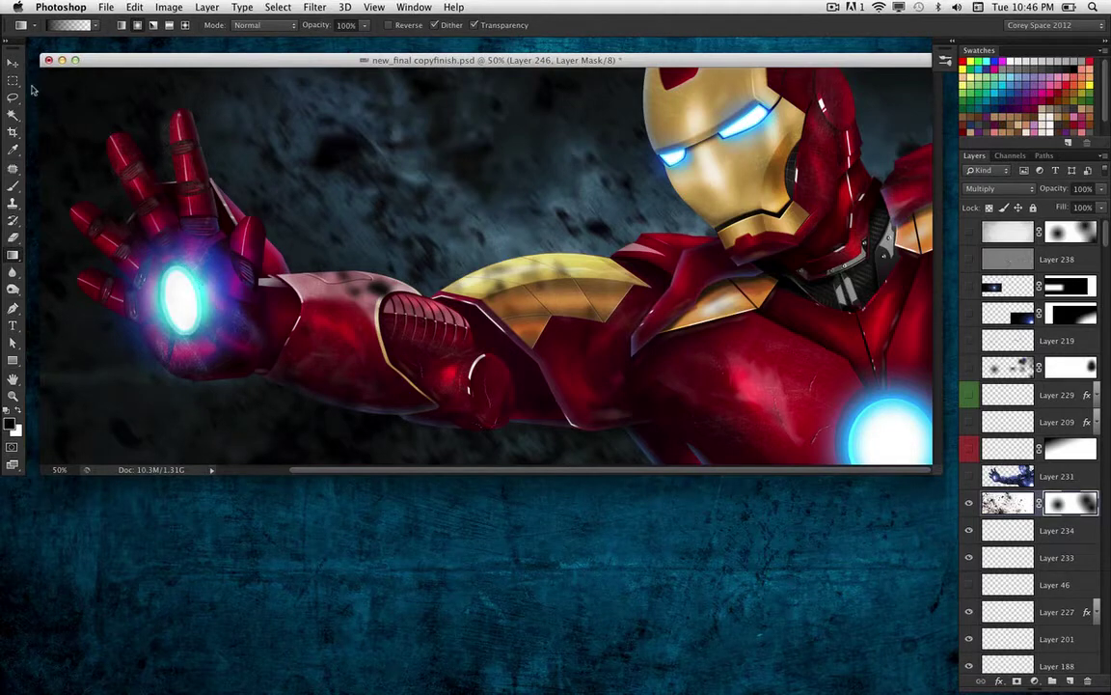
click(13, 62)
drag(378, 274, 405, 316)
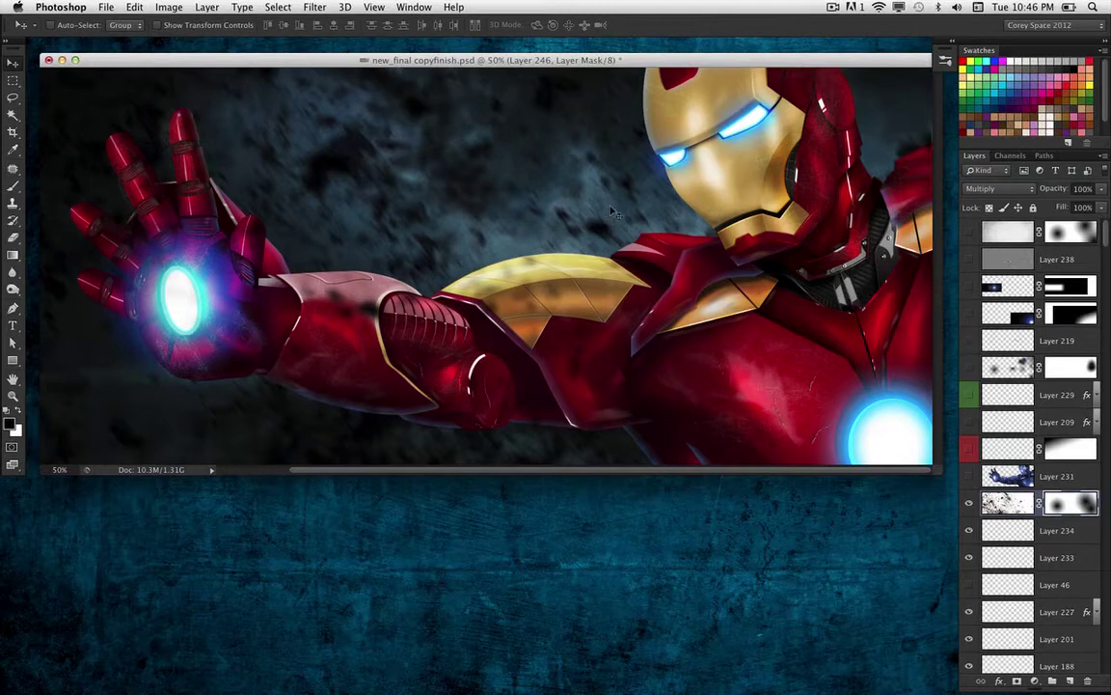
Step: Bring up the minimized sparks.jpg document over the artwork and enlarge its window around the image
mouse_move(714, 687)
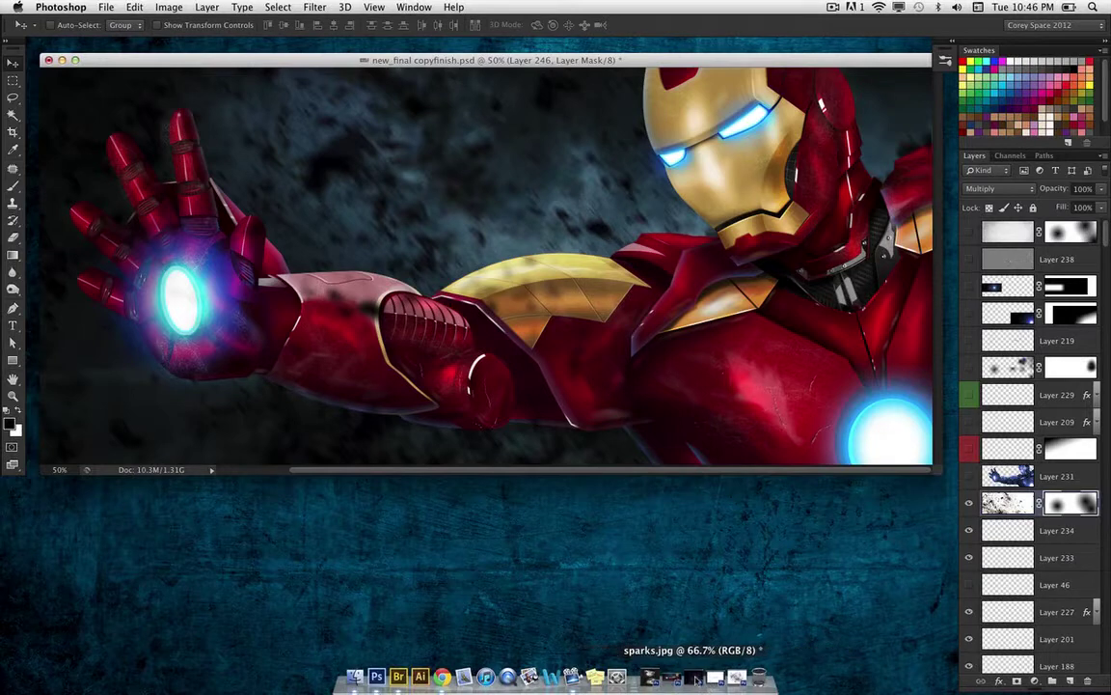
click(704, 678)
drag(485, 103, 402, 96)
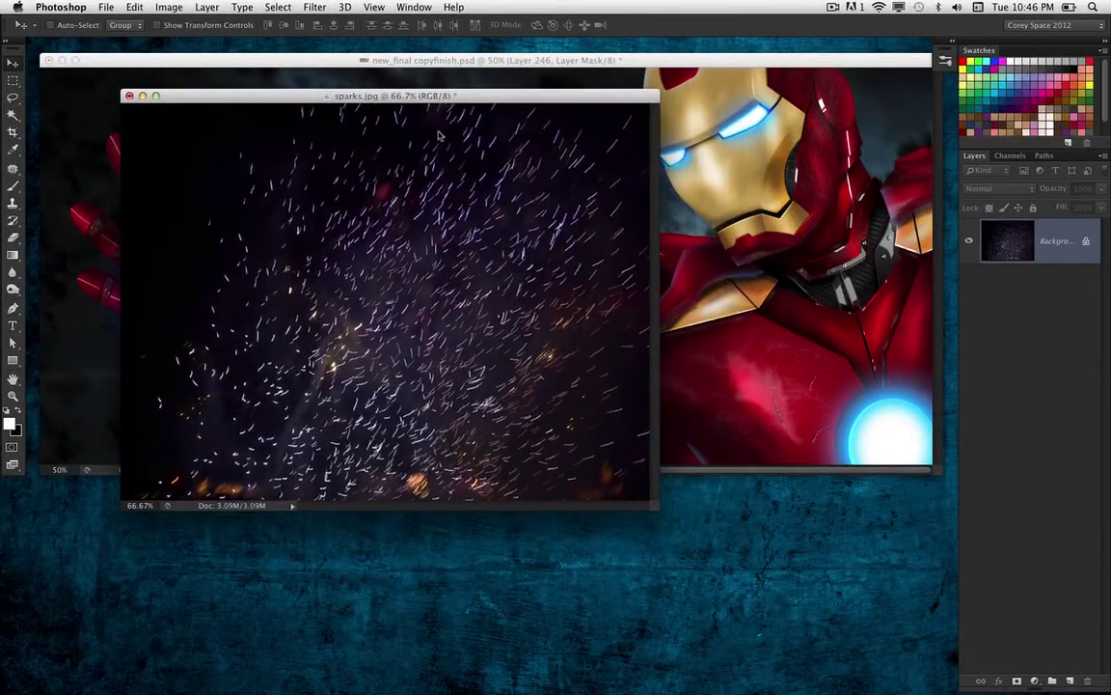
drag(660, 504, 739, 596)
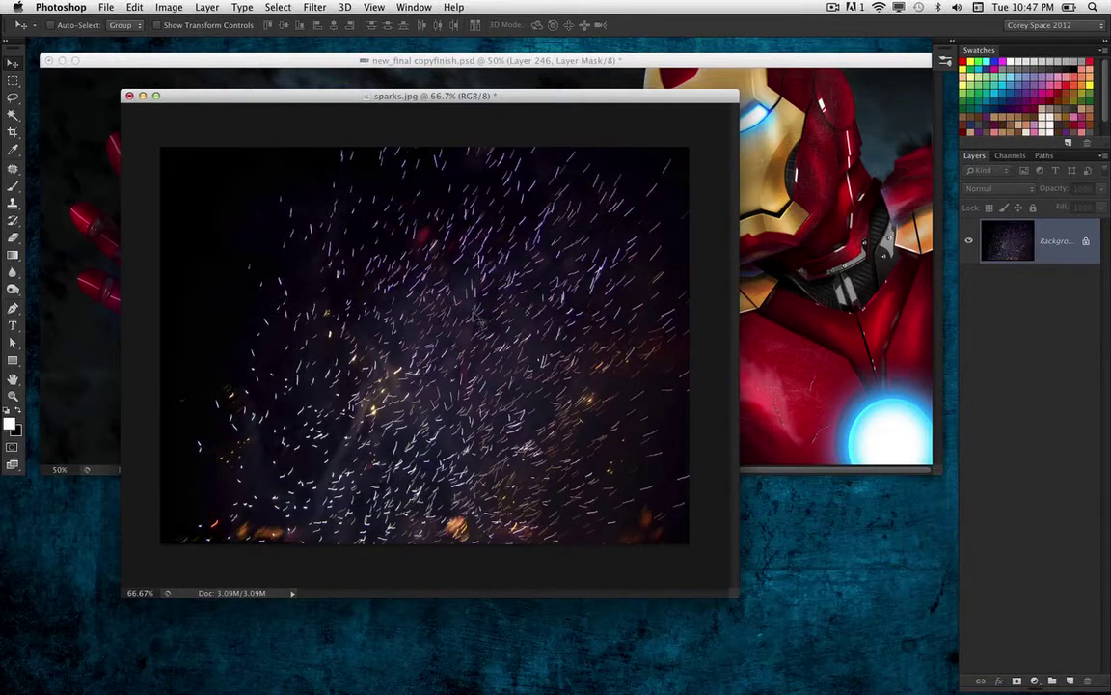
Step: Use the channels to select the bright sparks and fill them with white on a new layer in sparks.jpg
click(1010, 156)
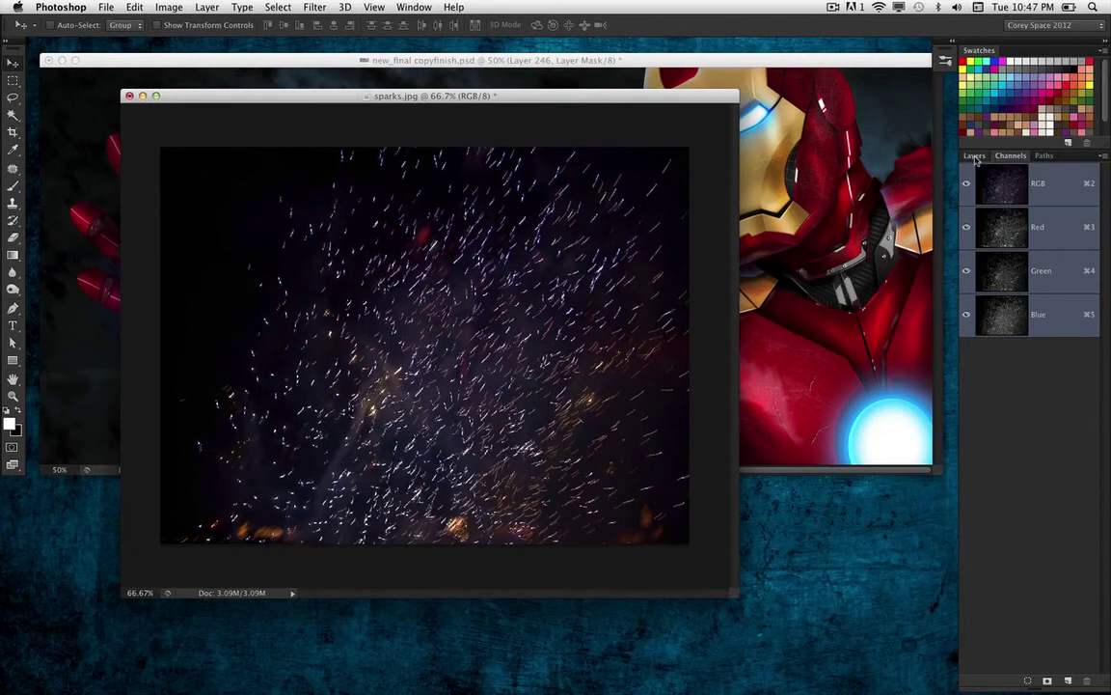
key(F7)
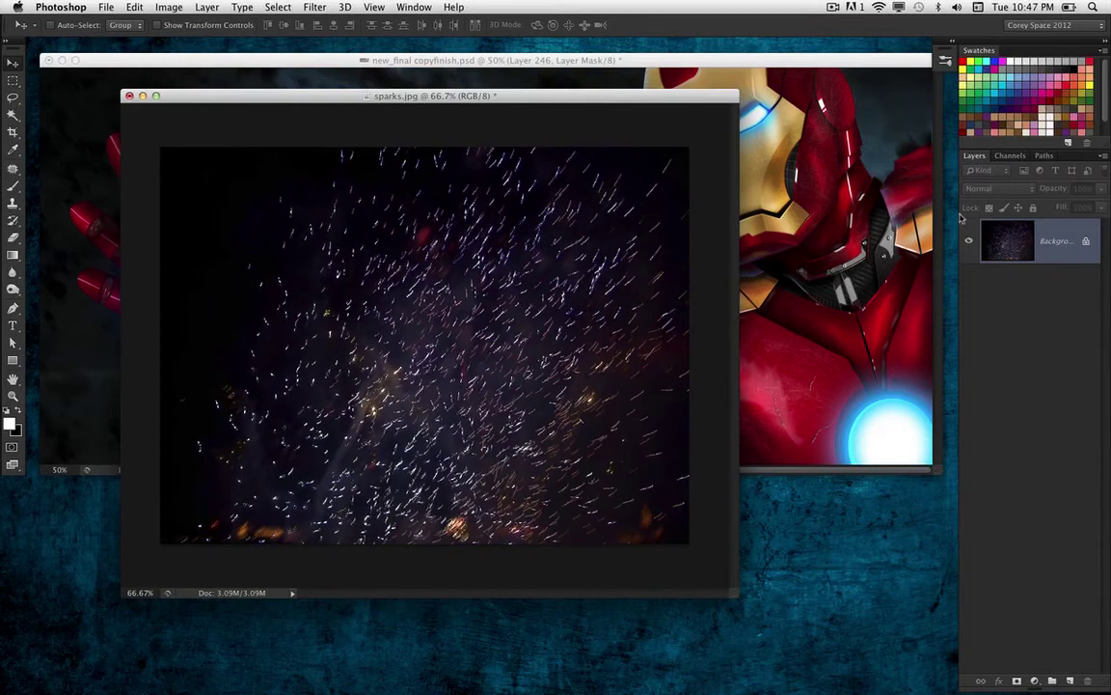
click(1071, 680)
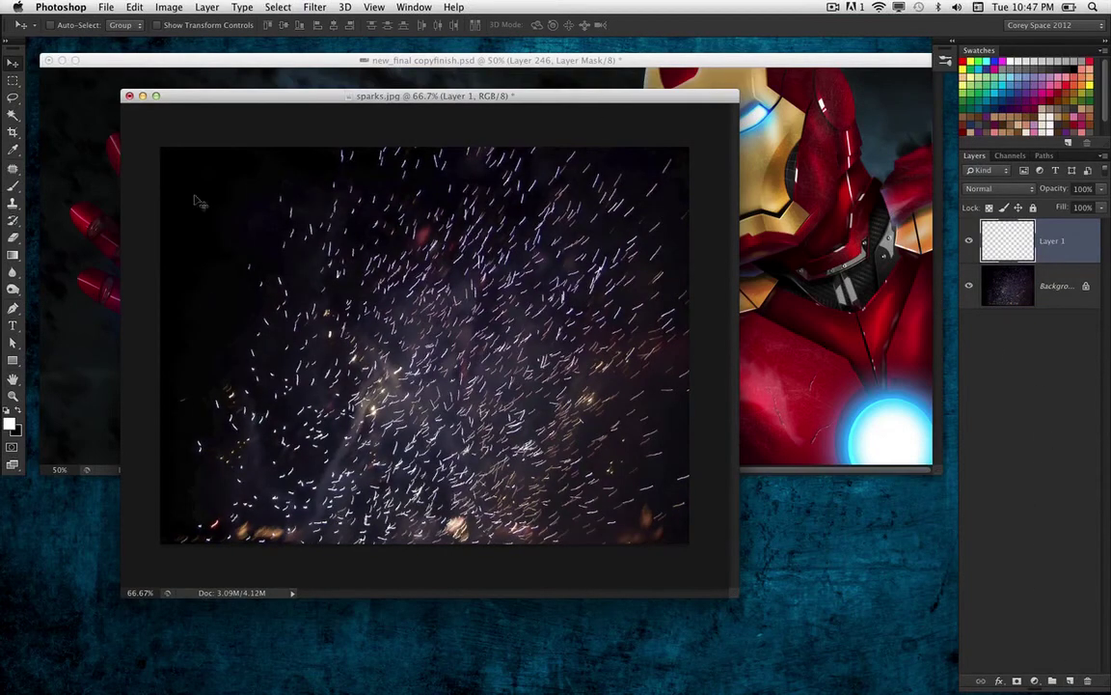
Step: Copy the white sparks layer into the Iron Man artwork and flip it horizontally over the glowing hand
drag(264, 268, 537, 266)
drag(563, 427, 447, 230)
key(super+t)
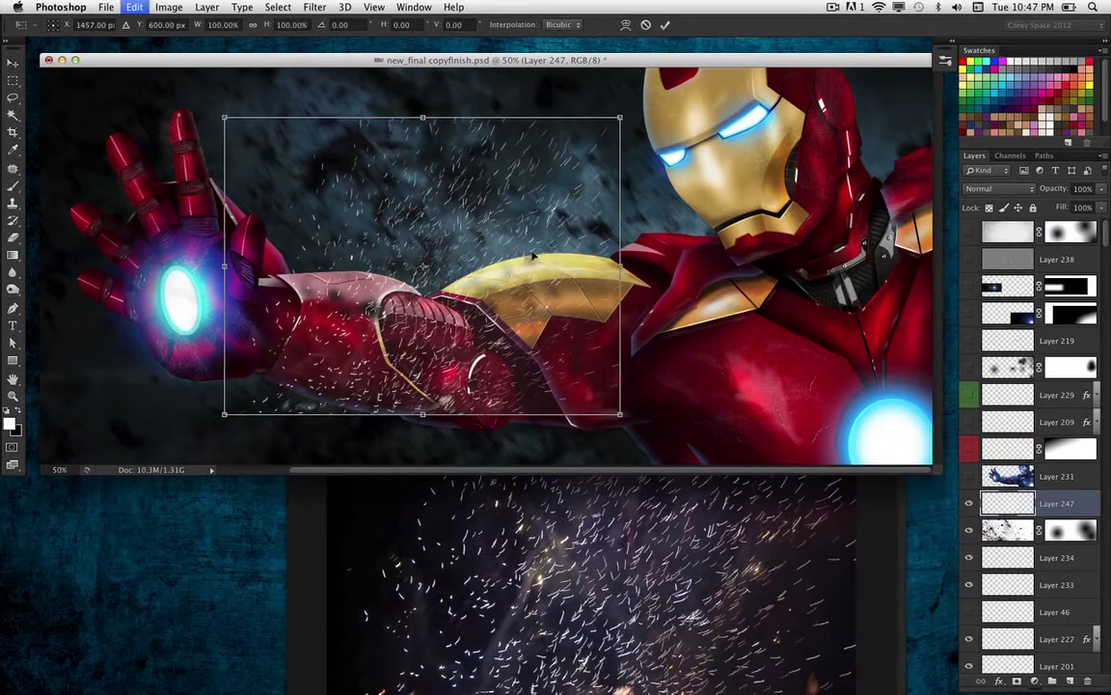
right_click(421, 231)
click(465, 403)
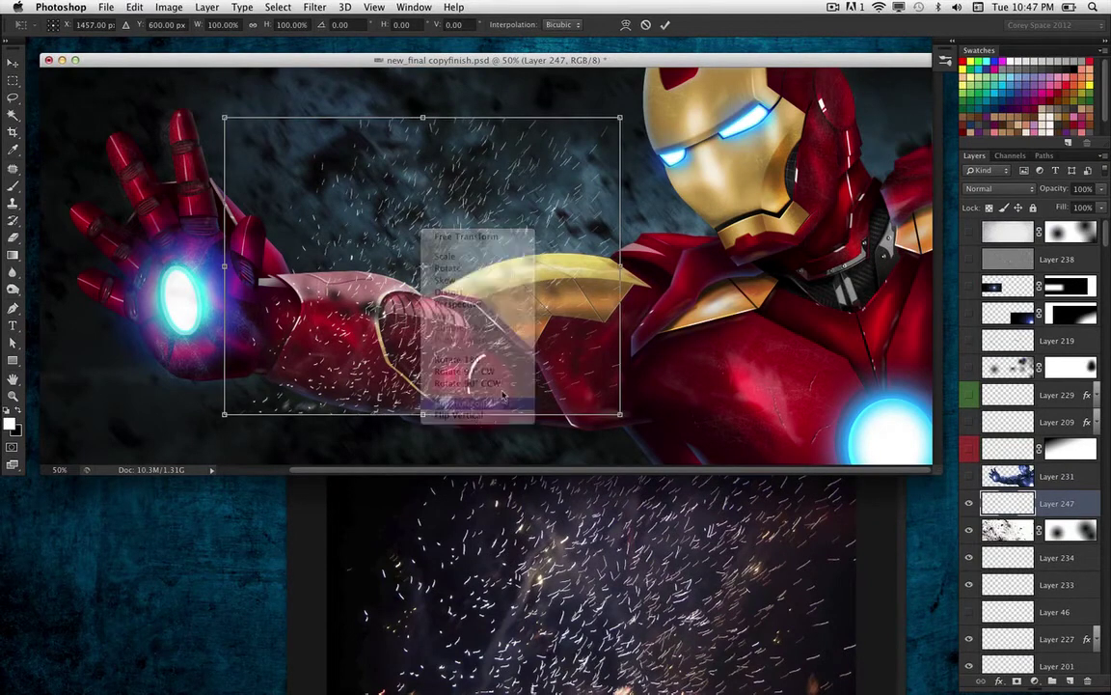
drag(499, 267, 281, 354)
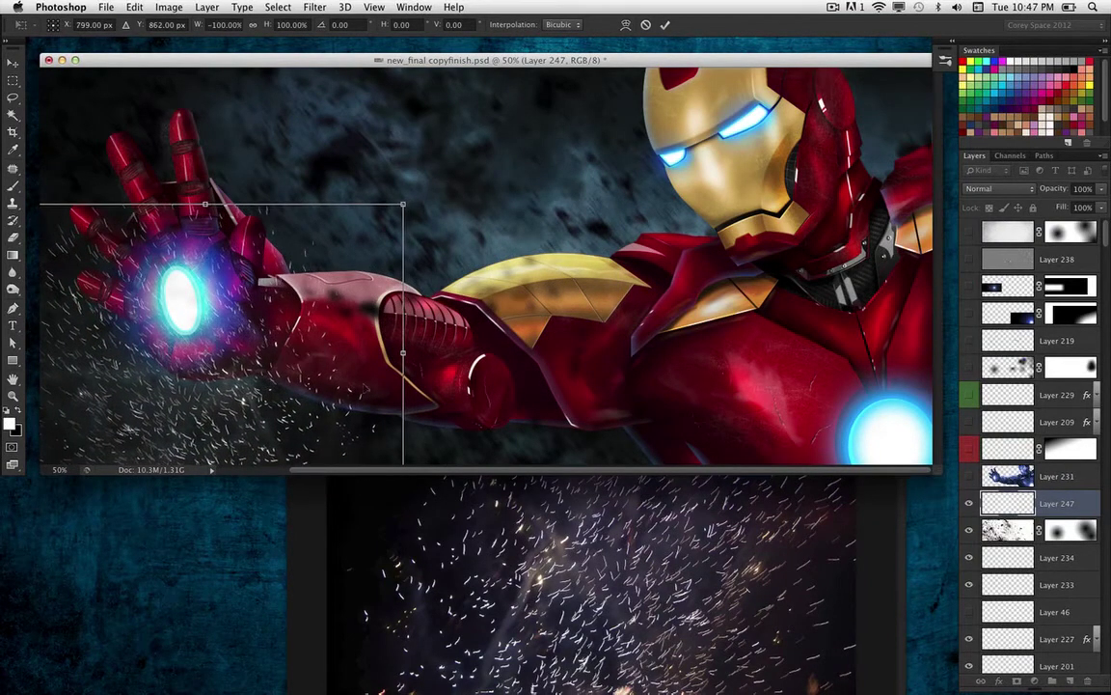
Step: Stretch the sparks wider across the image and warp them into a downward curve beneath the hand and arm
drag(405, 354, 892, 378)
drag(514, 312, 551, 379)
right_click(472, 372)
click(495, 461)
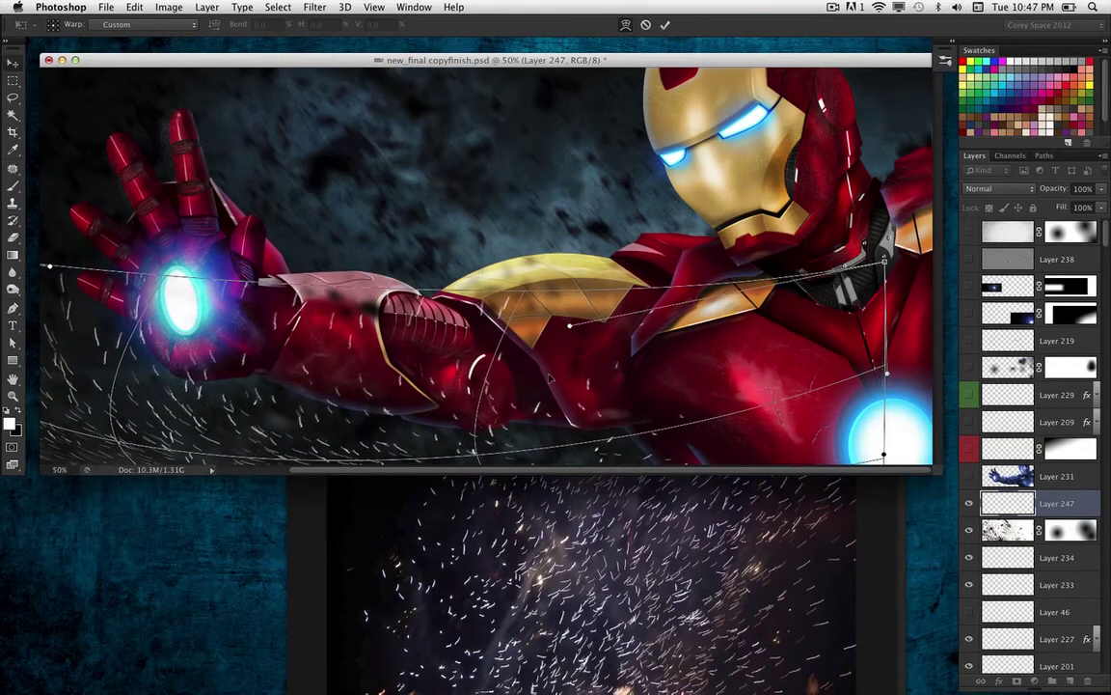
key(Return)
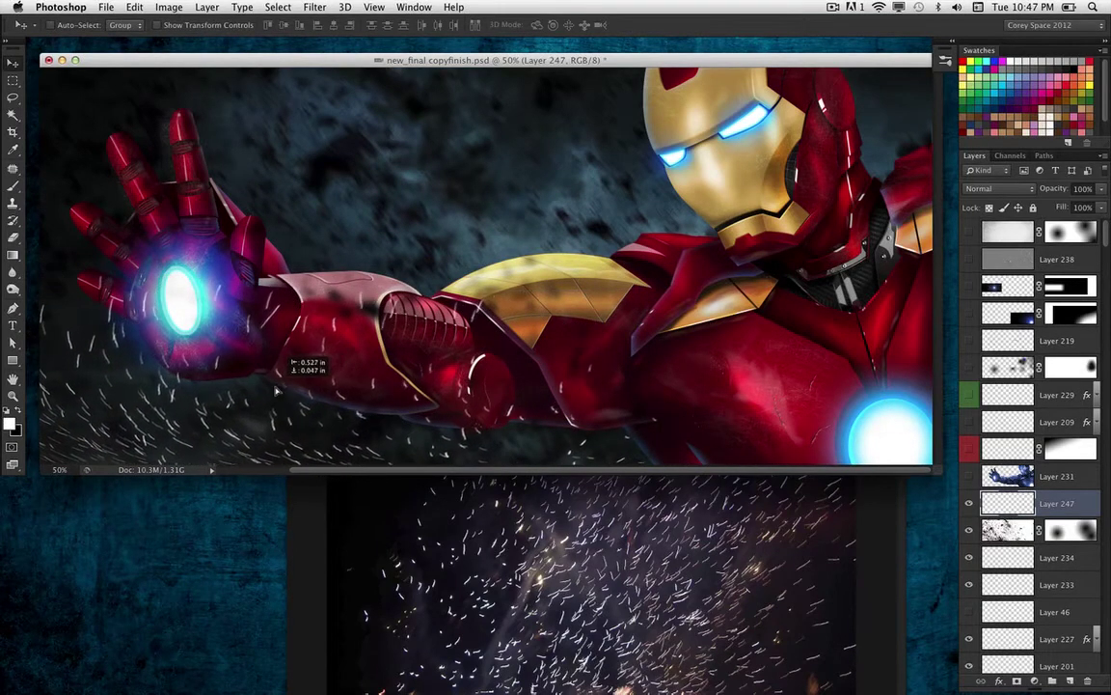
Step: Put the sparks.jpg document away and move the sparks layer above Layer 231
key(ctrl+Tab)
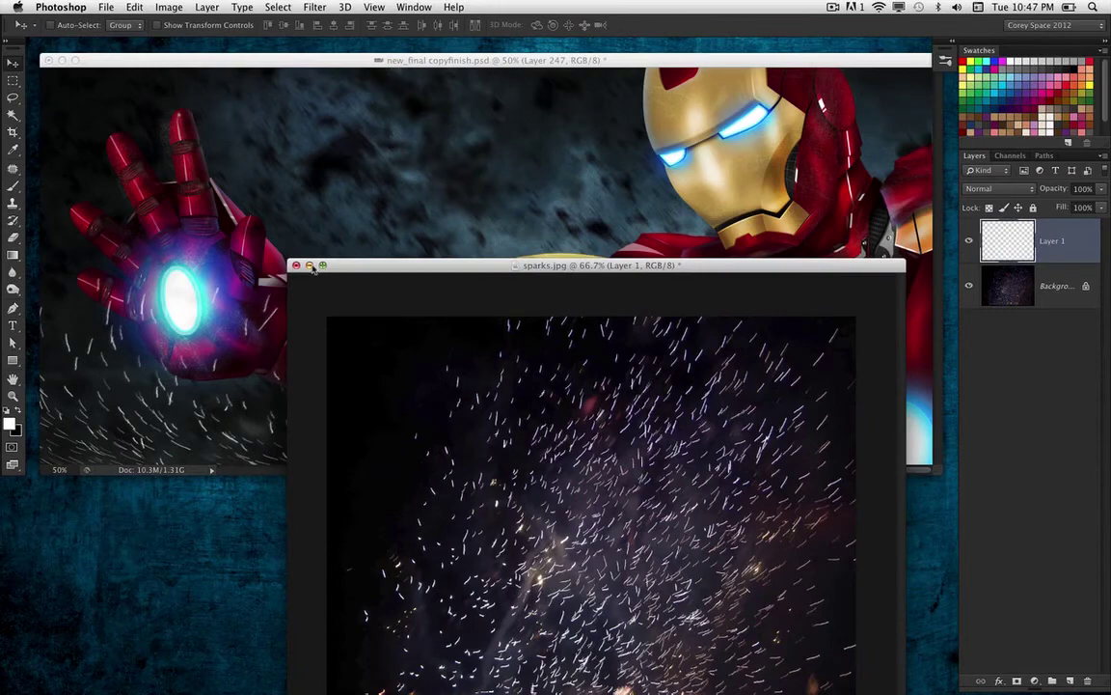
click(310, 265)
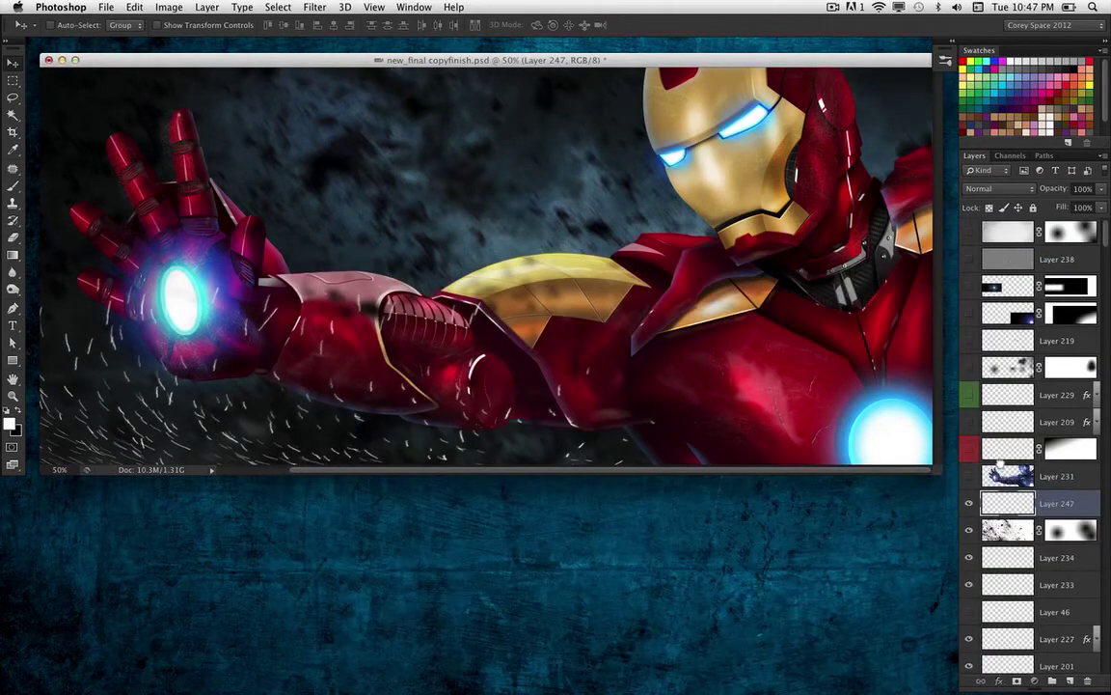
drag(1001, 462, 1004, 477)
Step: Add an Outer Glow to the sparks layer and set the glow color to pure saturated red
double_click(1003, 477)
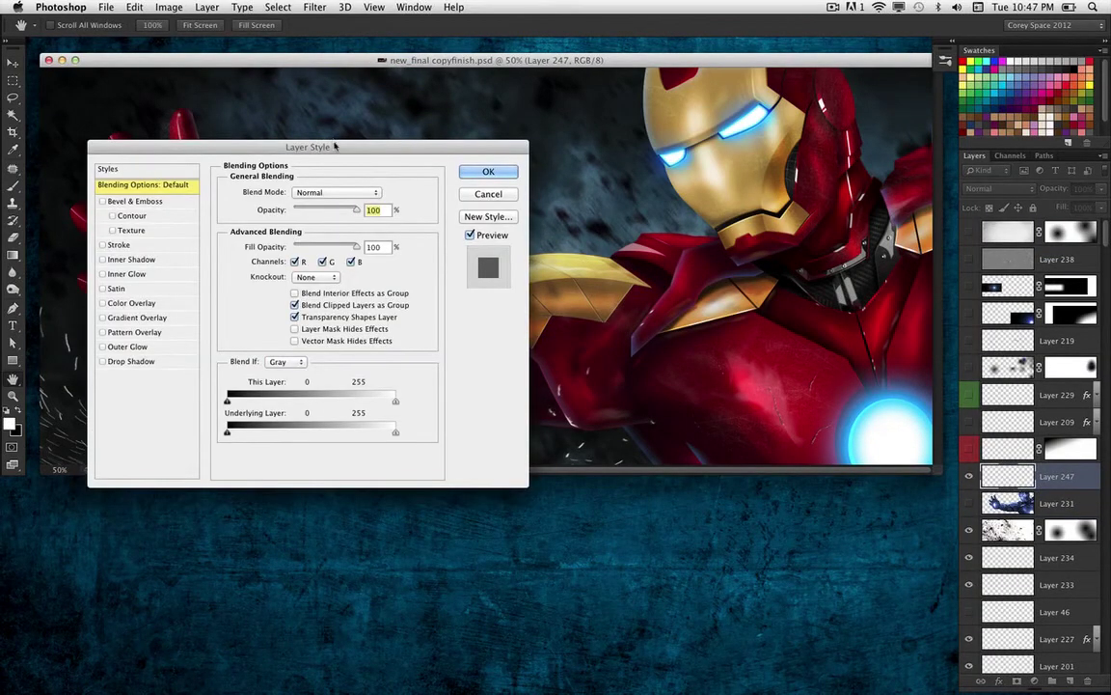
drag(209, 126, 635, 188)
click(535, 383)
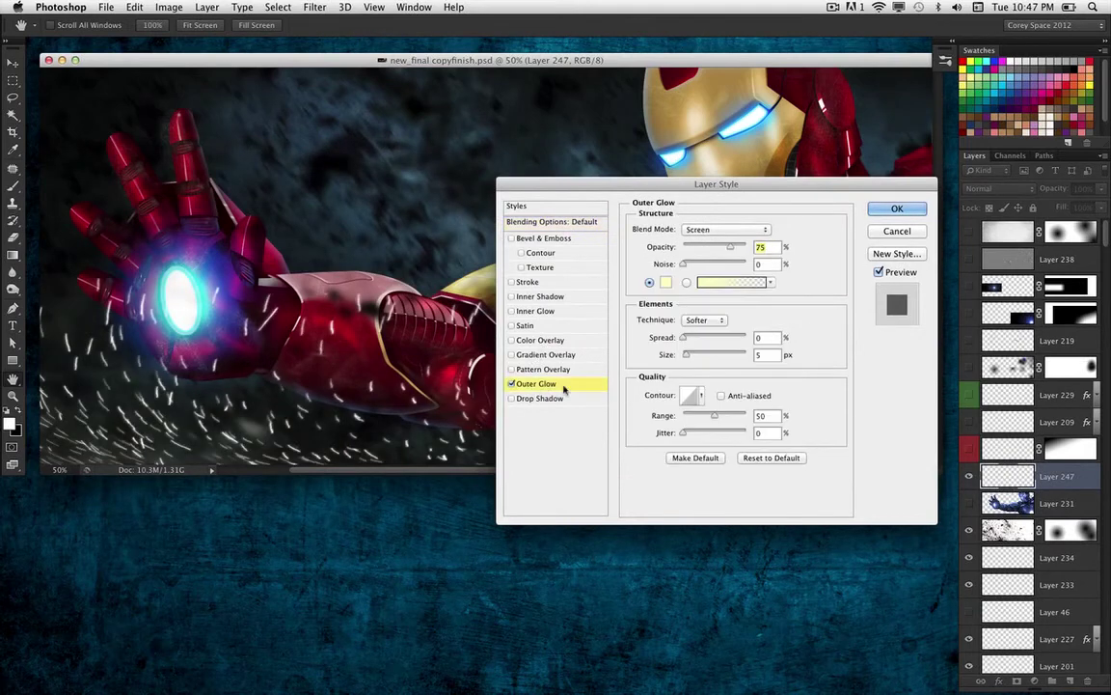
click(666, 282)
drag(882, 206, 882, 107)
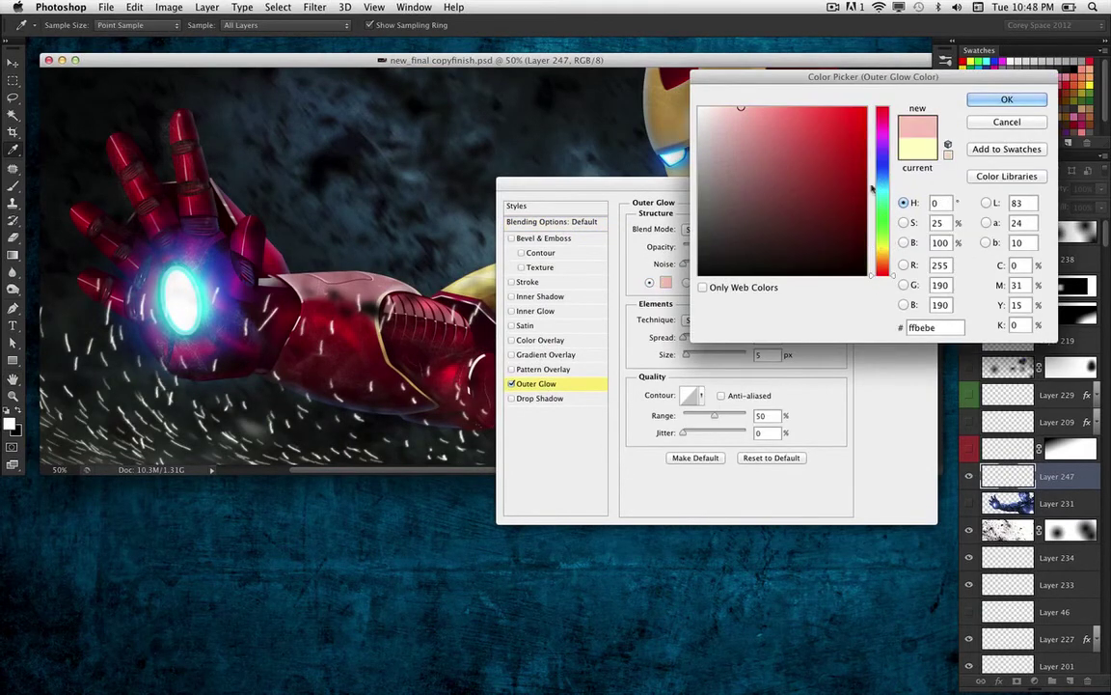
click(866, 109)
click(979, 102)
Step: Set the sparks' Outer Glow to Hard Light blending at 100% opacity
click(731, 229)
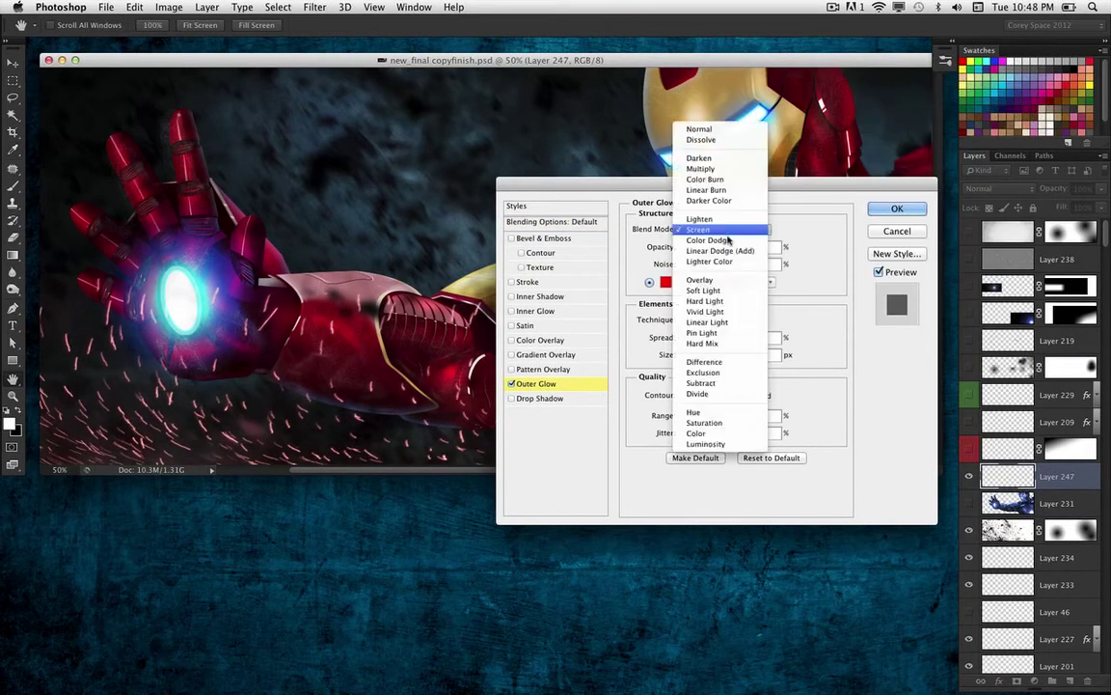
click(733, 305)
drag(731, 248, 752, 248)
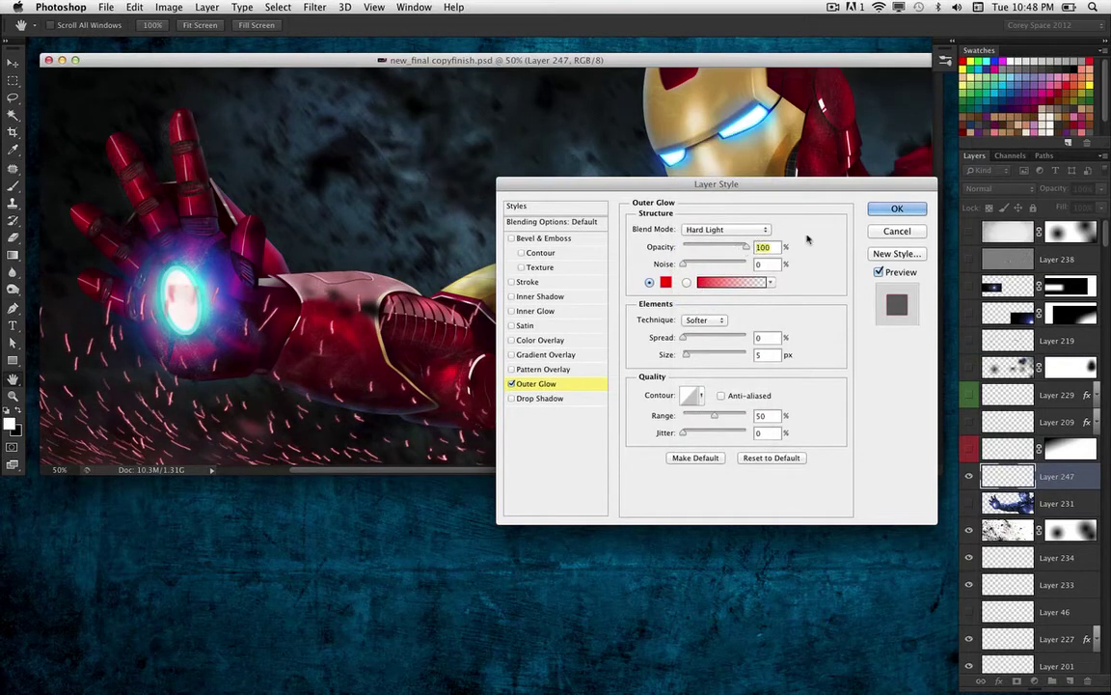
Step: Slightly increase the size of the sparks' Outer Glow and erase the sparks covering the glowing palm
drag(687, 357, 690, 355)
click(895, 209)
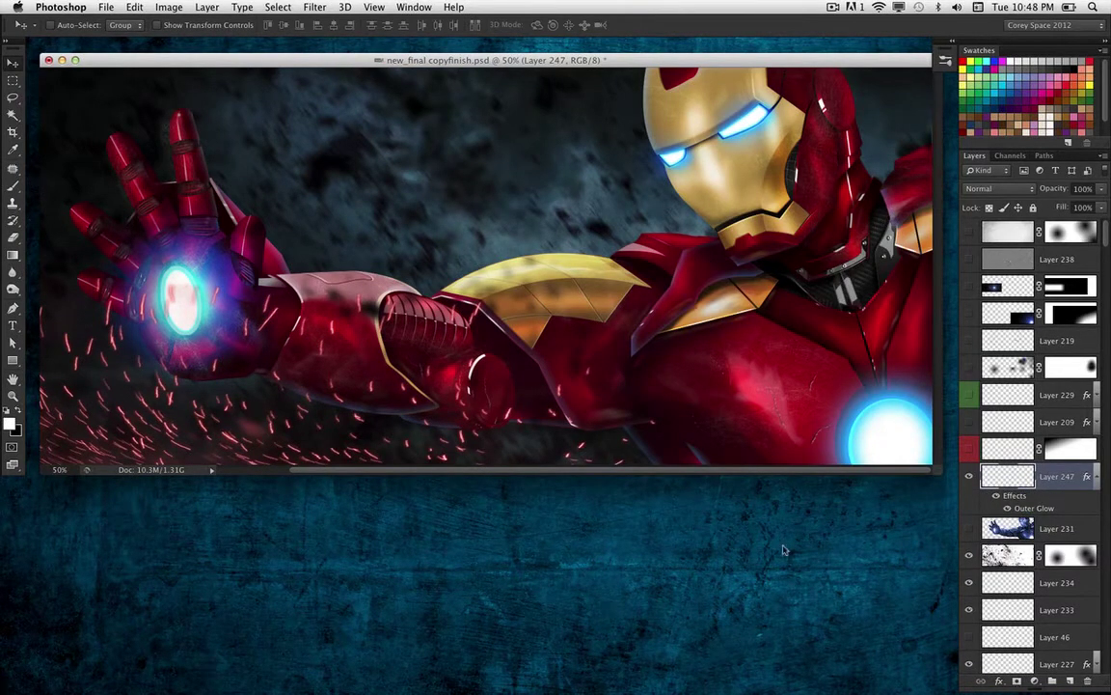
click(13, 236)
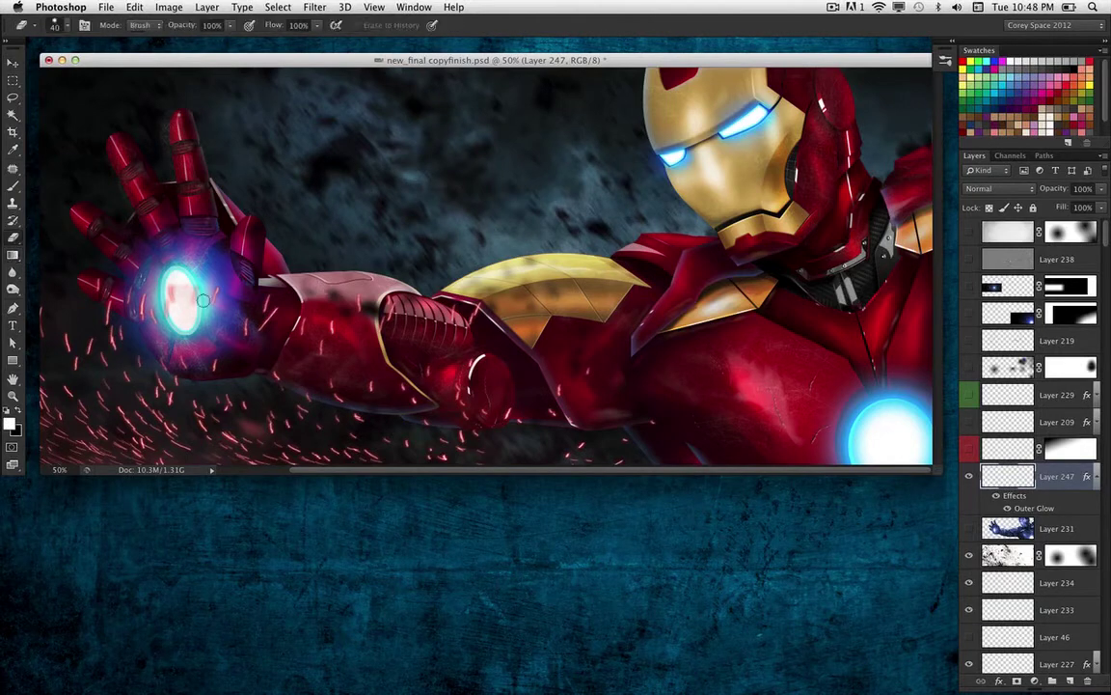
mouse_move(203, 300)
mouse_down()
mouse_move(158, 307)
mouse_move(143, 282)
mouse_up()
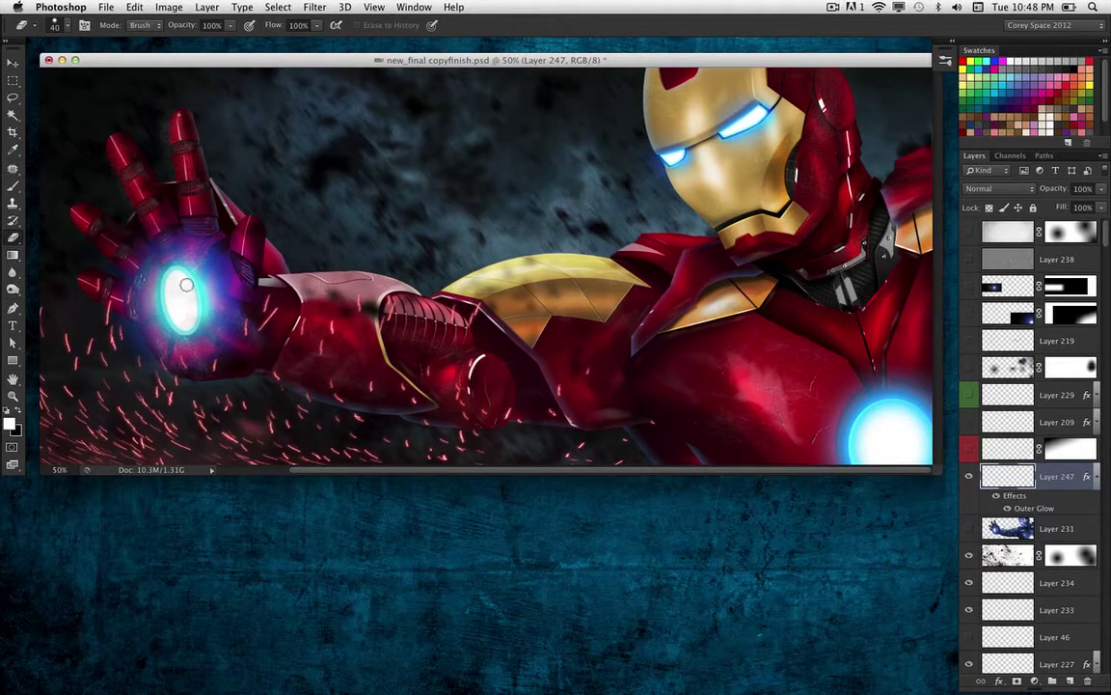
drag(234, 271, 230, 307)
click(12, 62)
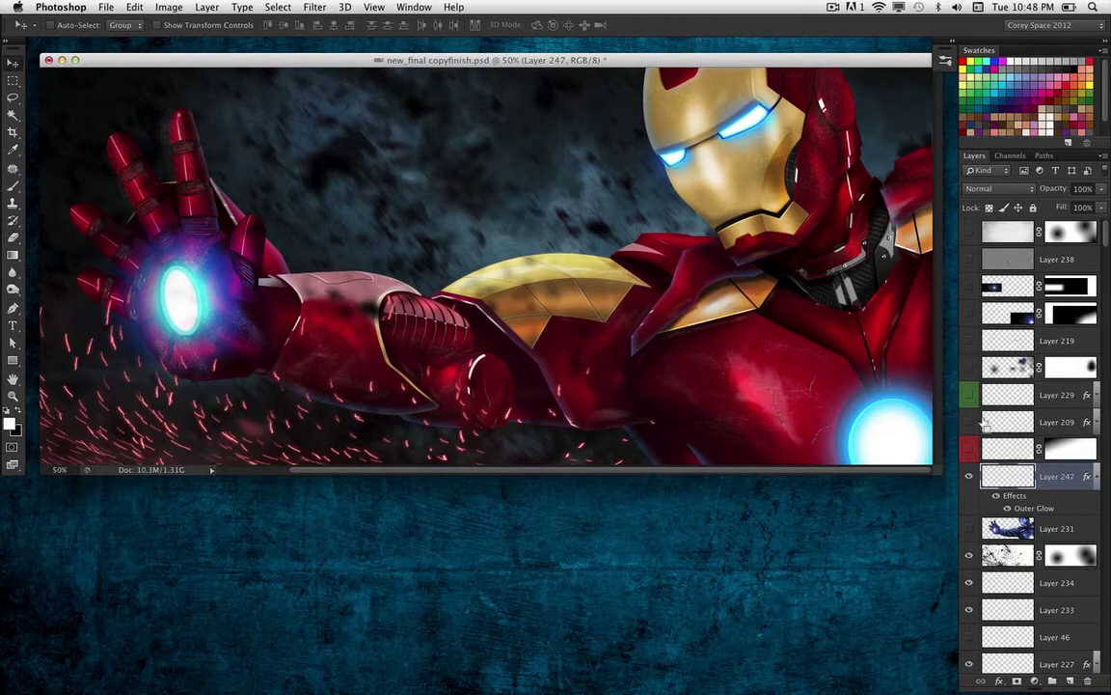
Step: Duplicate the sparks layer, reapply the Gaussian Blur filter to the copy and shift it slightly down and to the right
key(super+j)
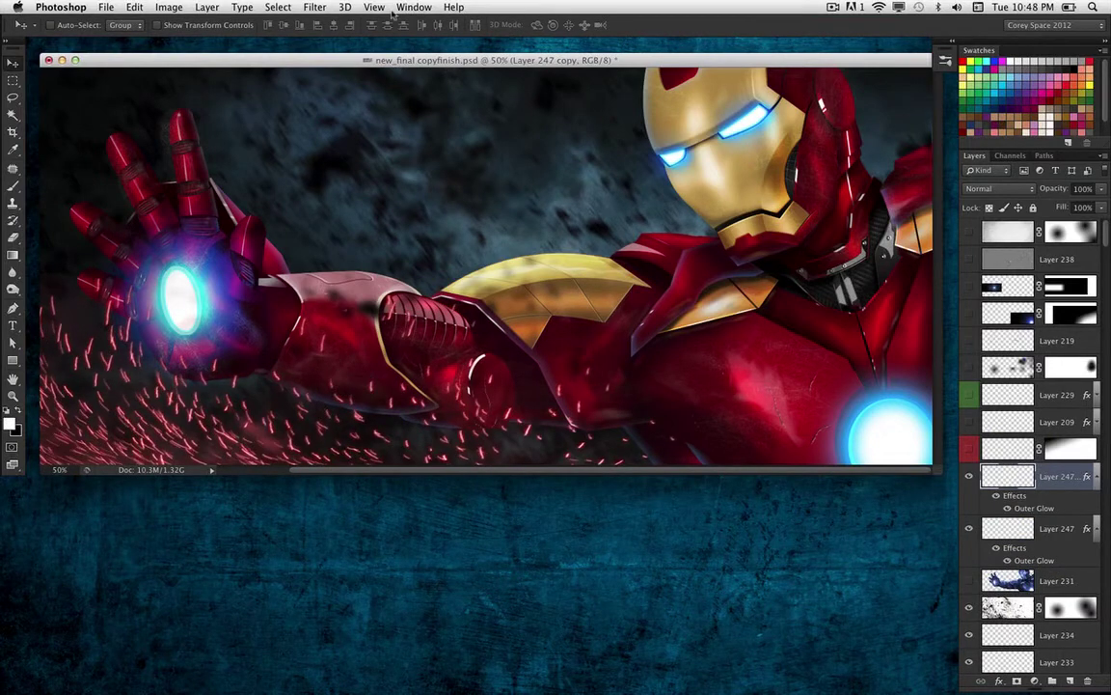
click(319, 7)
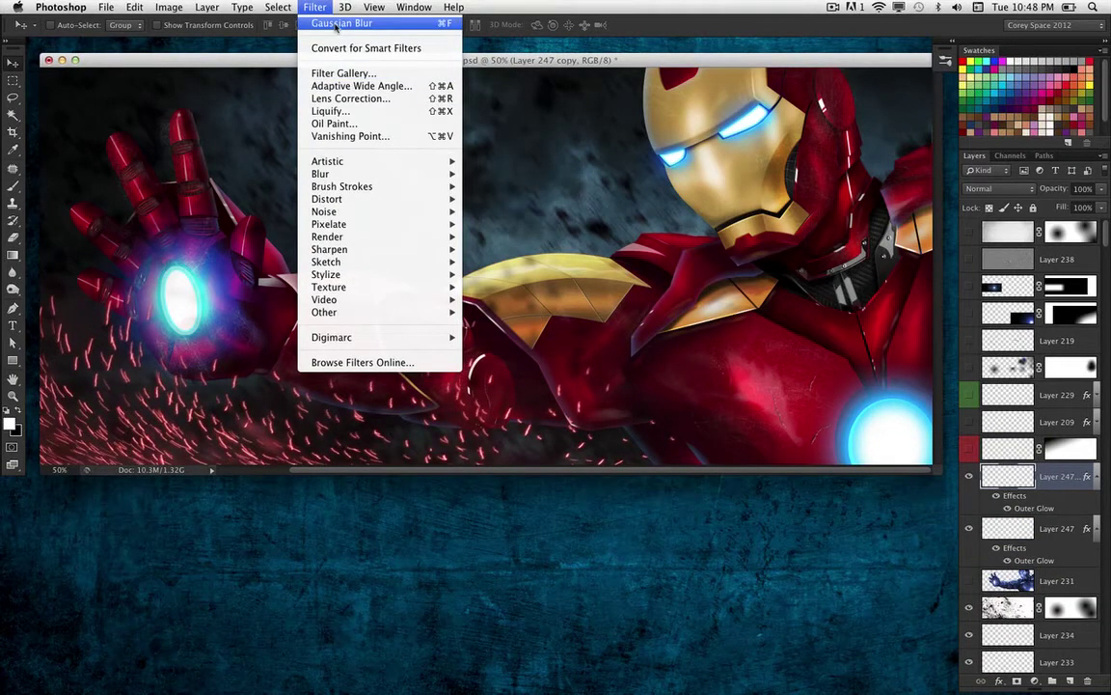
click(336, 24)
drag(223, 398, 246, 413)
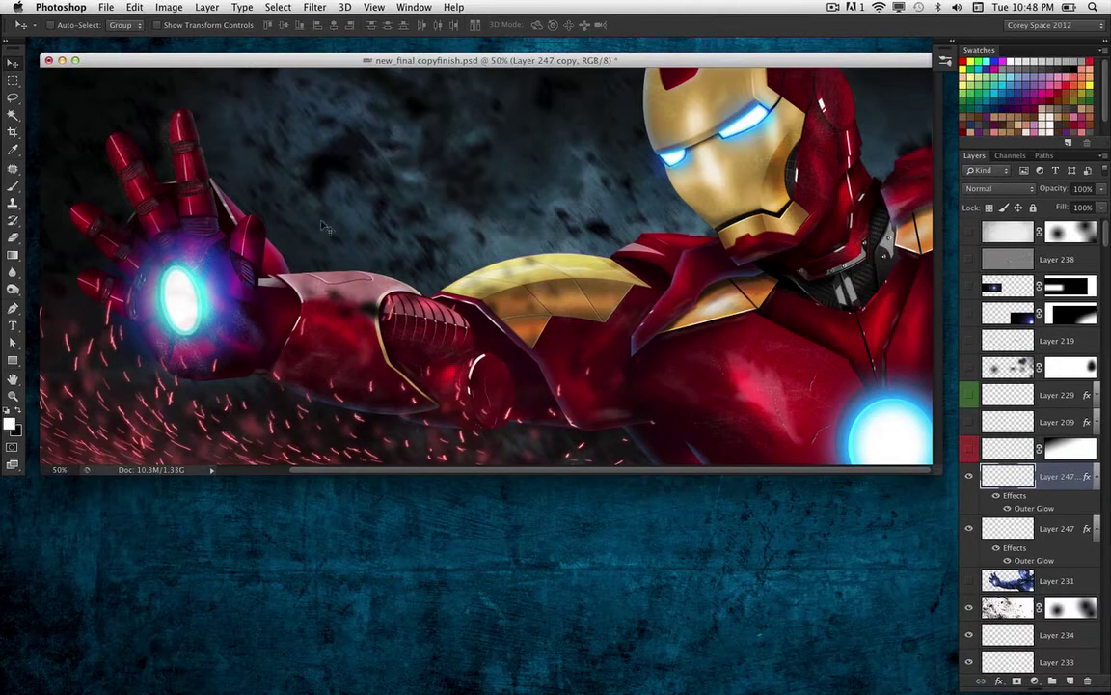
drag(500, 60, 505, 78)
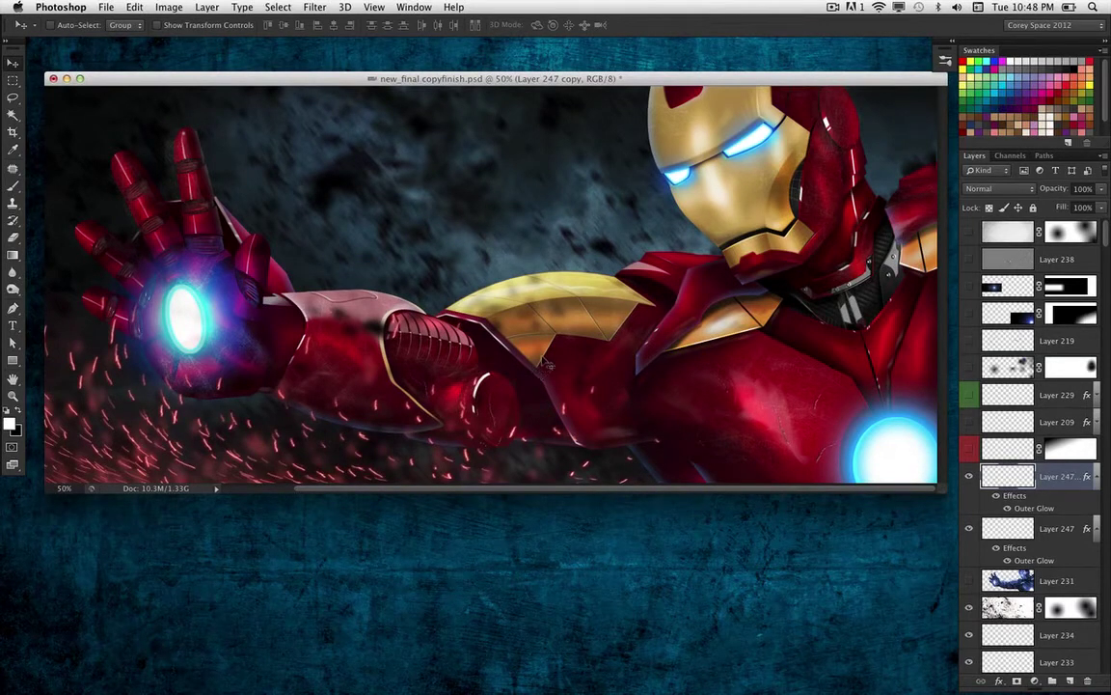
Step: Turn on the red-tagged masked layer directly above the blurred sparks copy, adding debris and a light streak beneath the arm
click(970, 448)
click(970, 449)
click(970, 448)
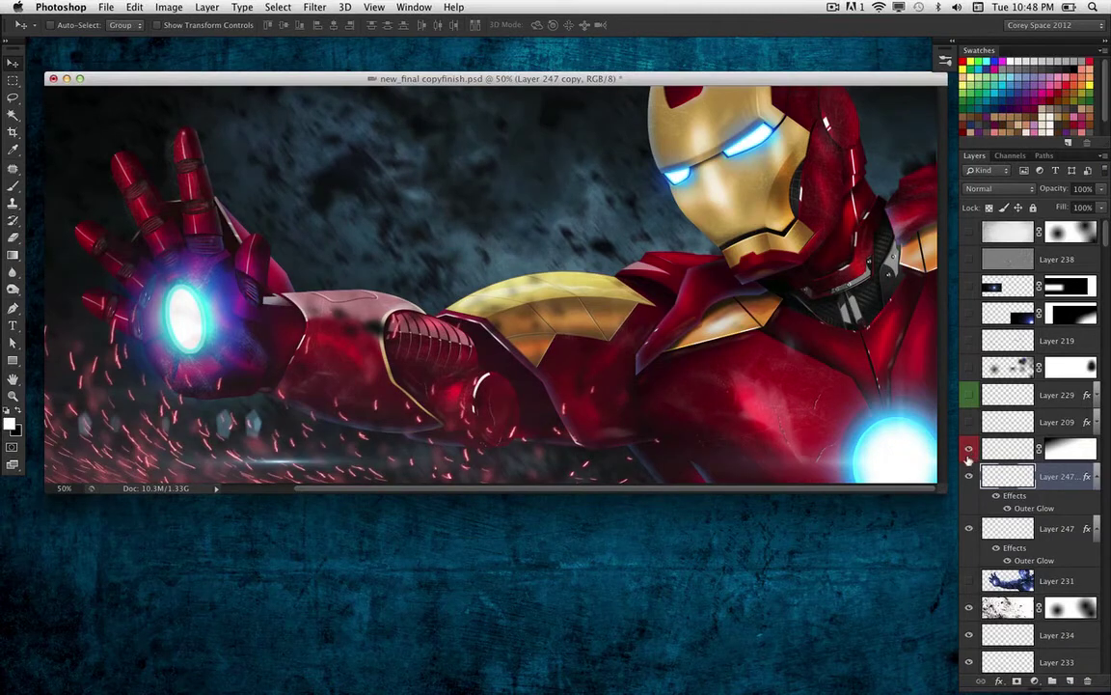
click(970, 423)
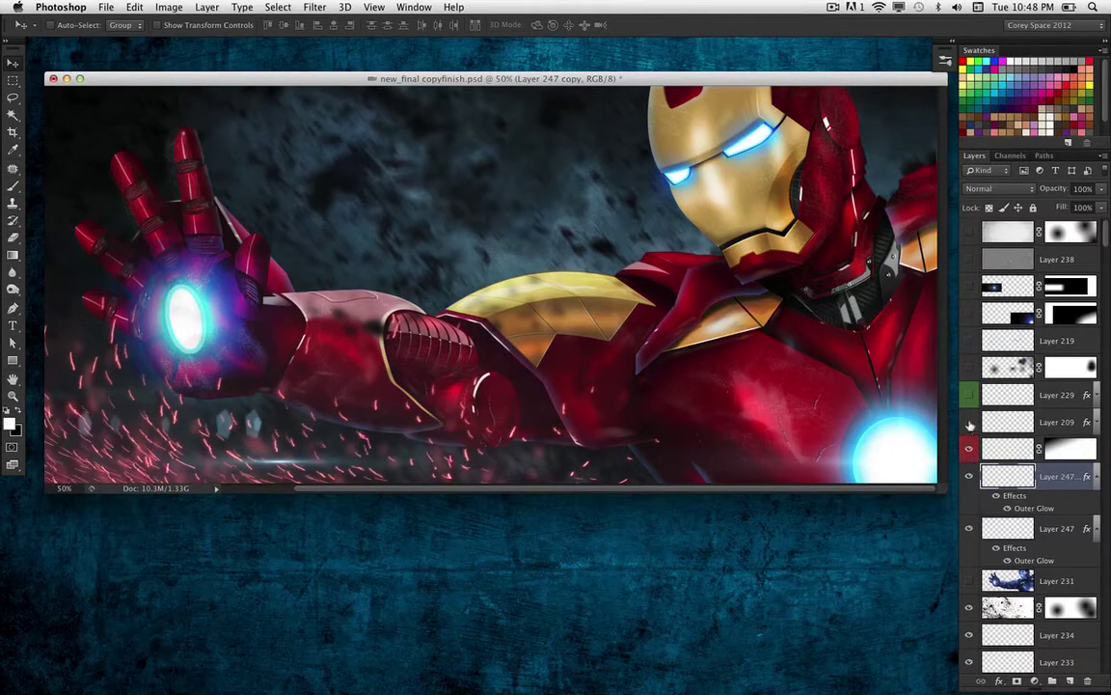
Step: Turn on and select Layer 210, the masked Overlay layer below Layer 219, and compare the image with and without it
click(970, 367)
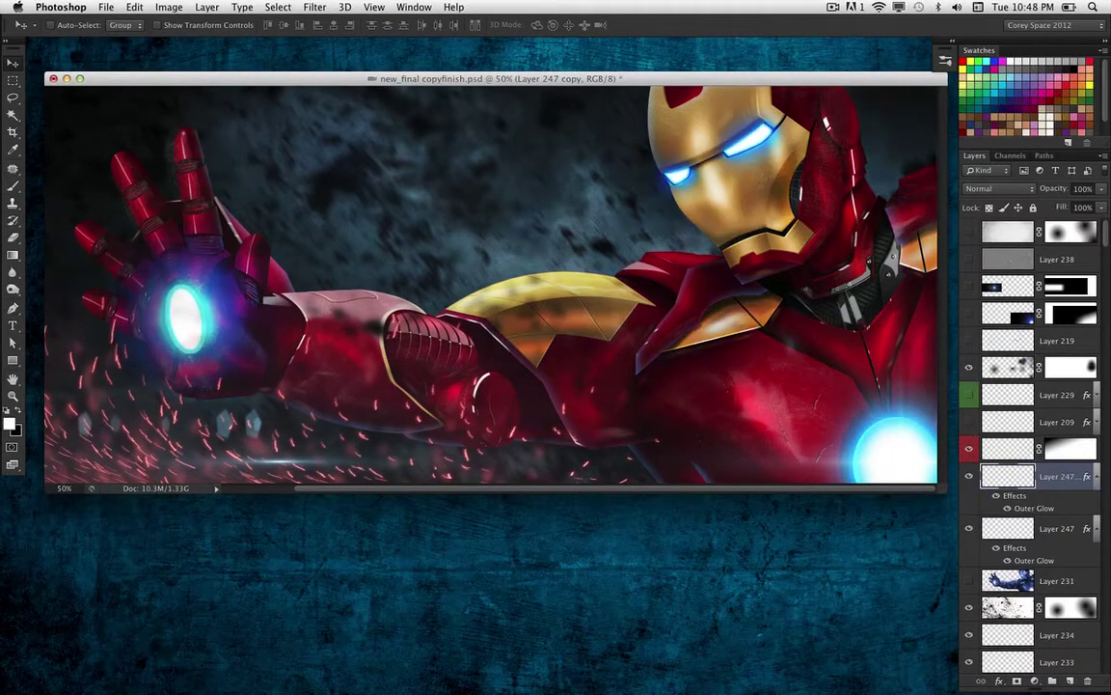
click(1004, 368)
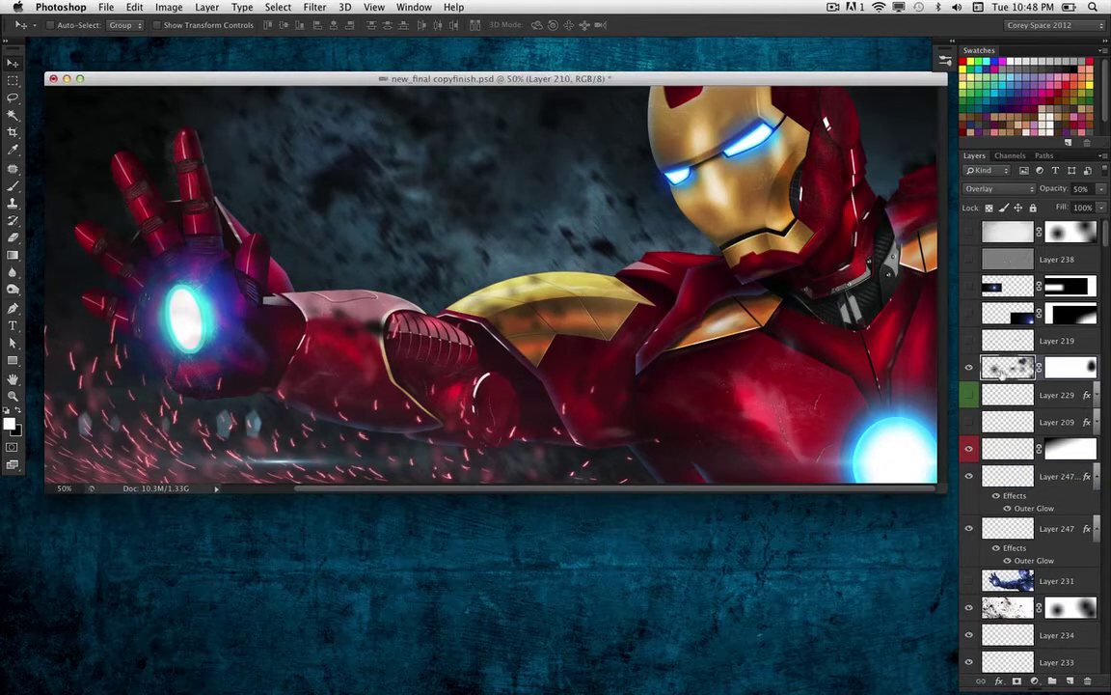
click(970, 368)
click(969, 368)
Step: Turn on Layer 219 and the two masked blue flare layers directly above it
click(969, 341)
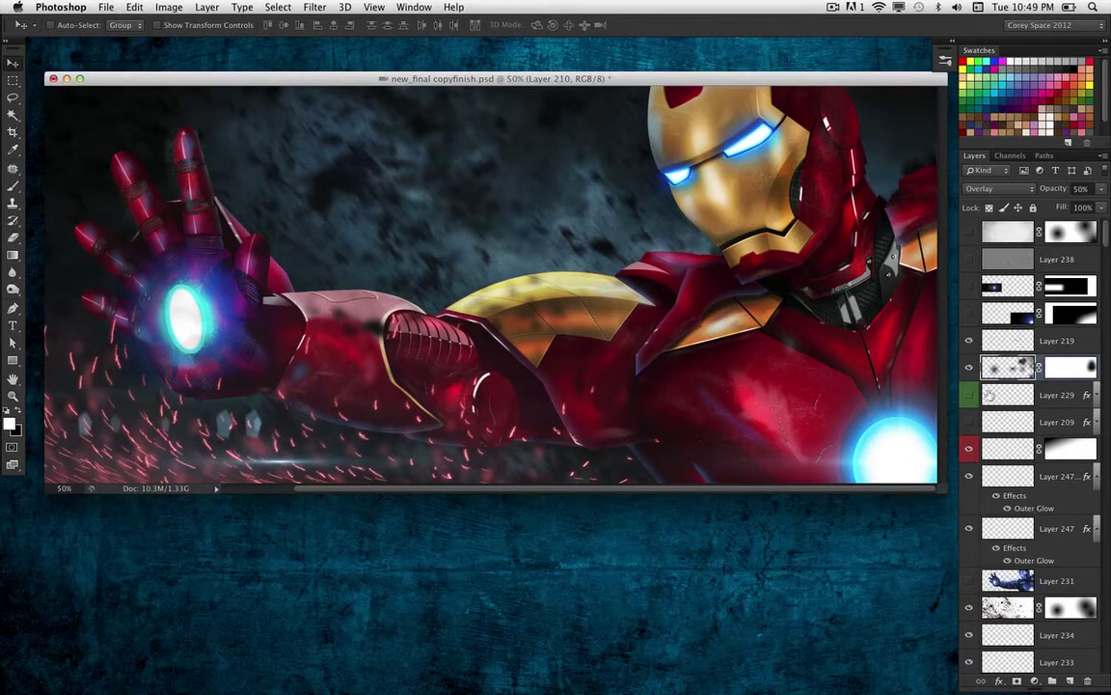
click(969, 341)
click(970, 342)
click(969, 314)
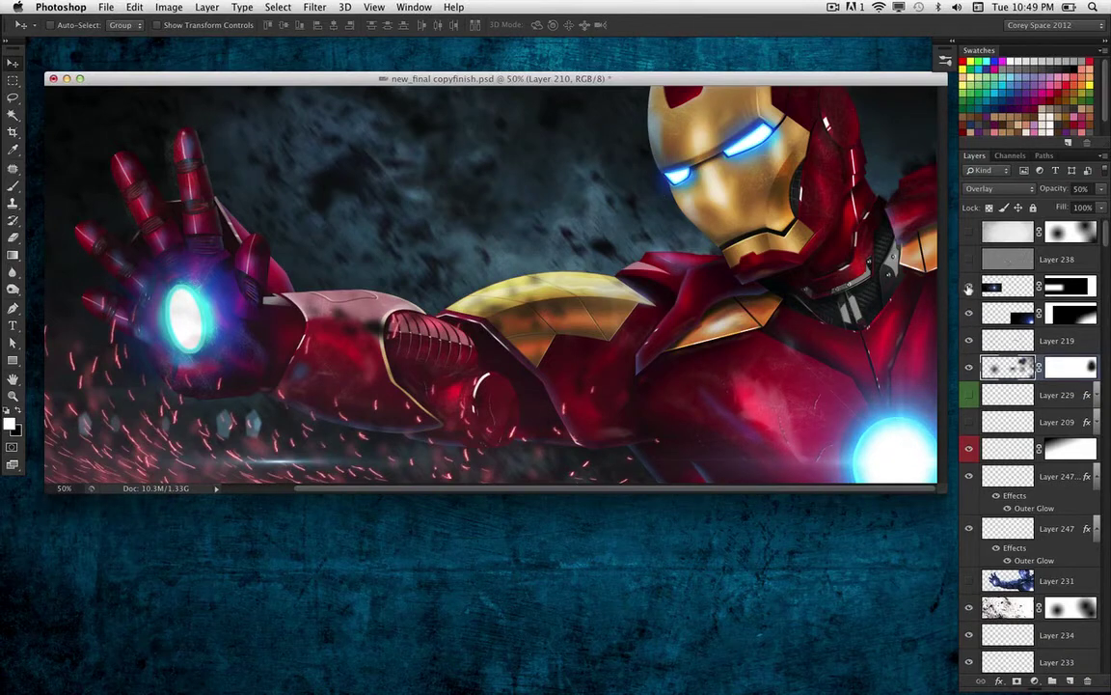
click(970, 287)
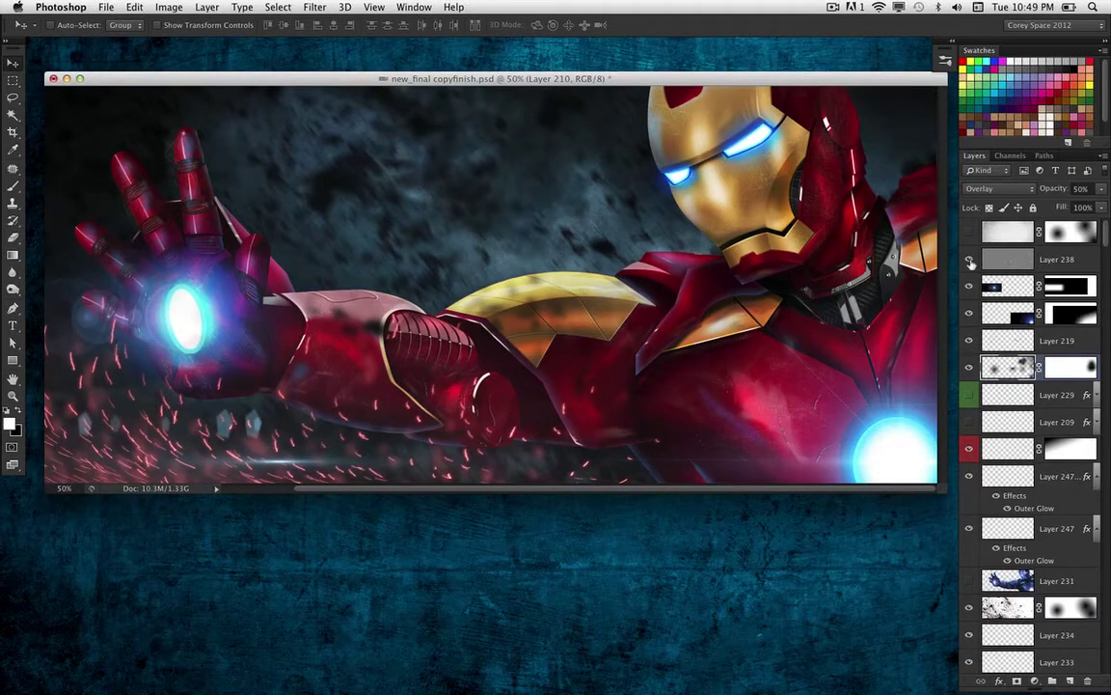
Step: Select the gray Soft Light Layer 238, keep it turned on and compare the armor detail with and without it
click(992, 261)
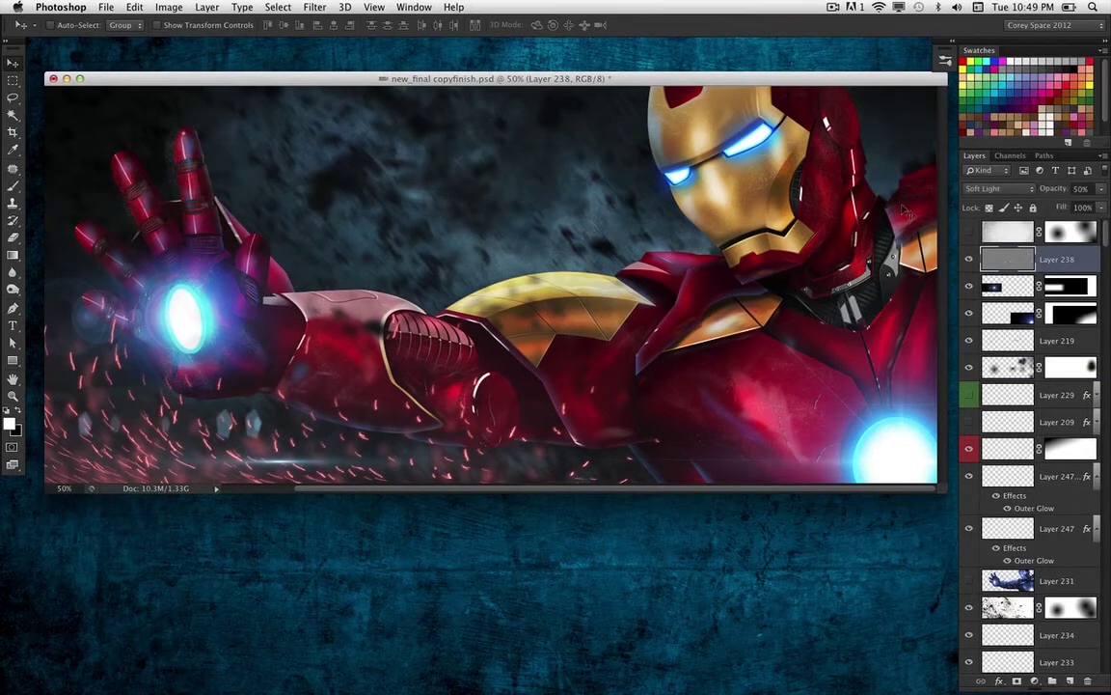
key(super+plus)
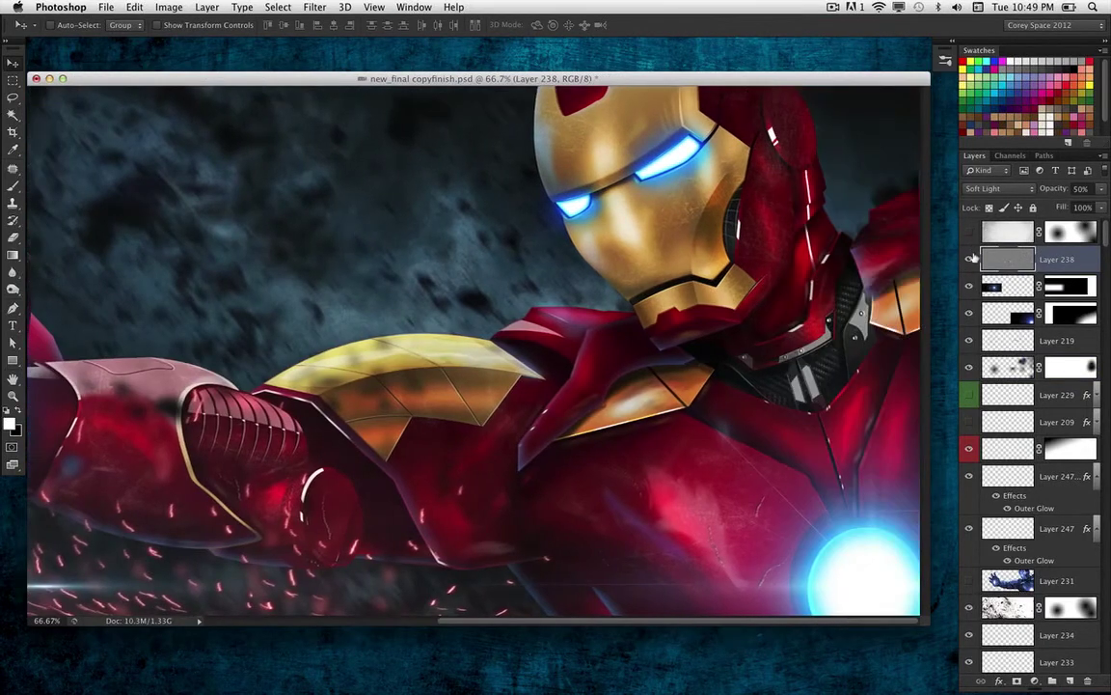
click(969, 259)
click(969, 259)
click(971, 262)
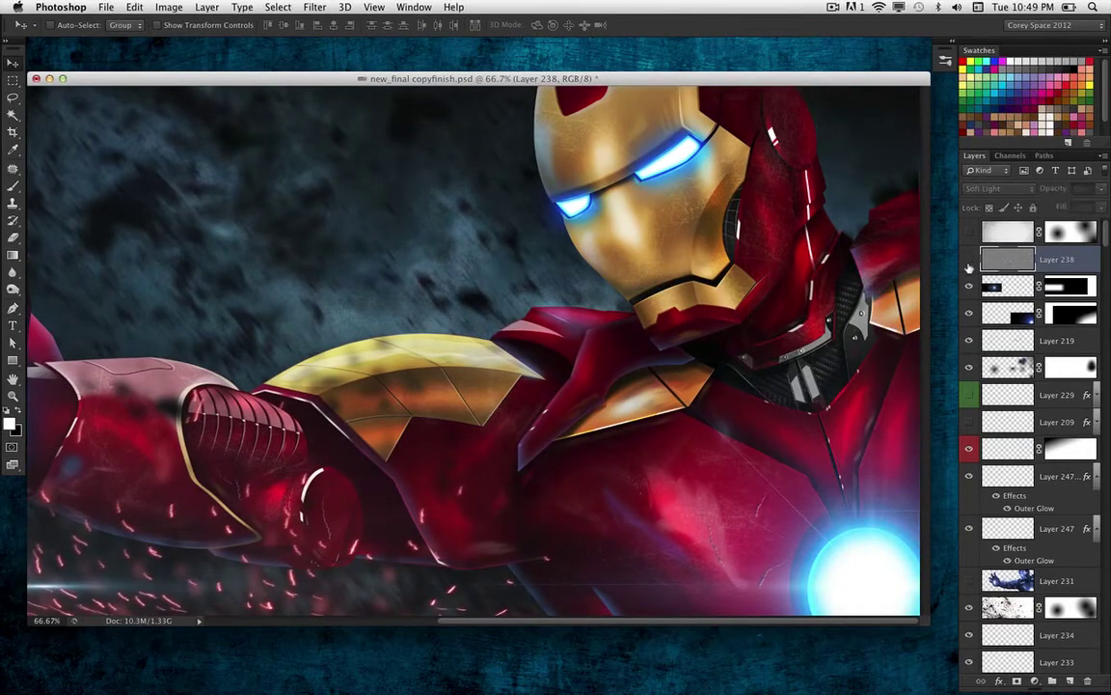
click(969, 263)
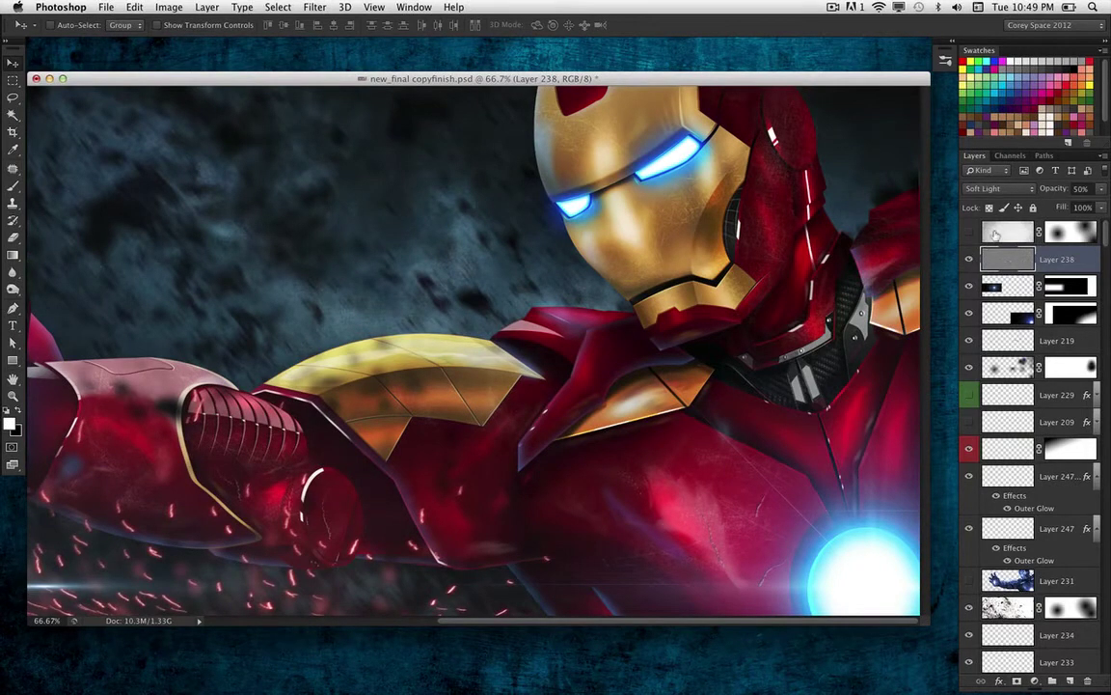
Step: Turn on the light masked layer above Layer 238 and compare the scratches on the faceplate with and without it
click(969, 231)
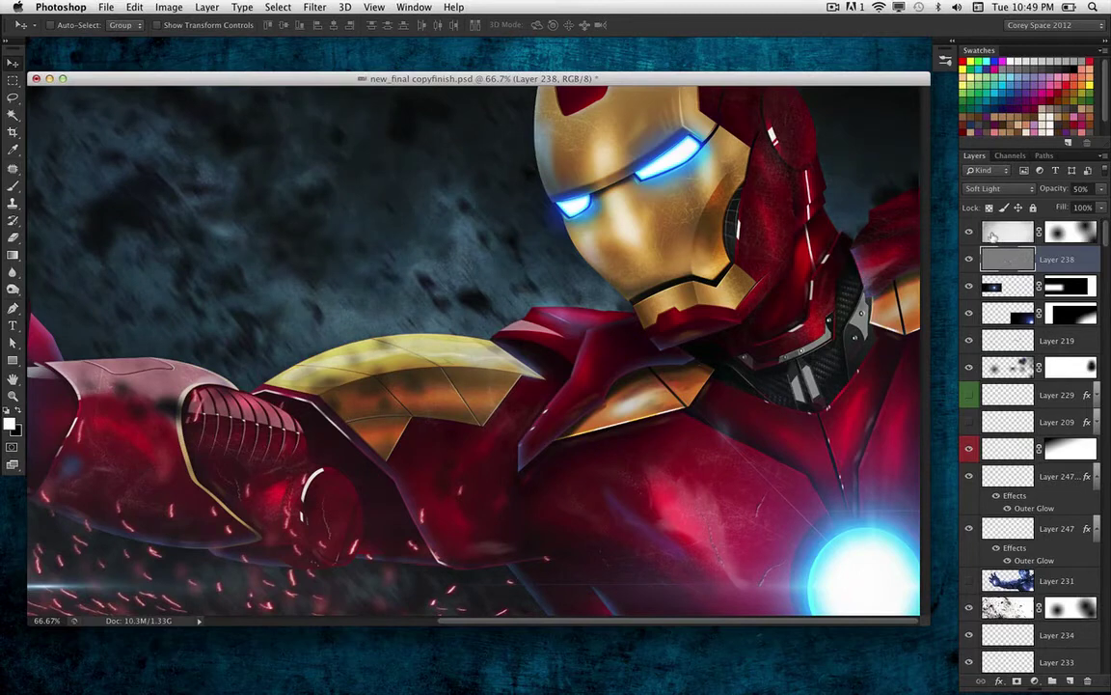
click(969, 232)
click(969, 234)
key(super+1)
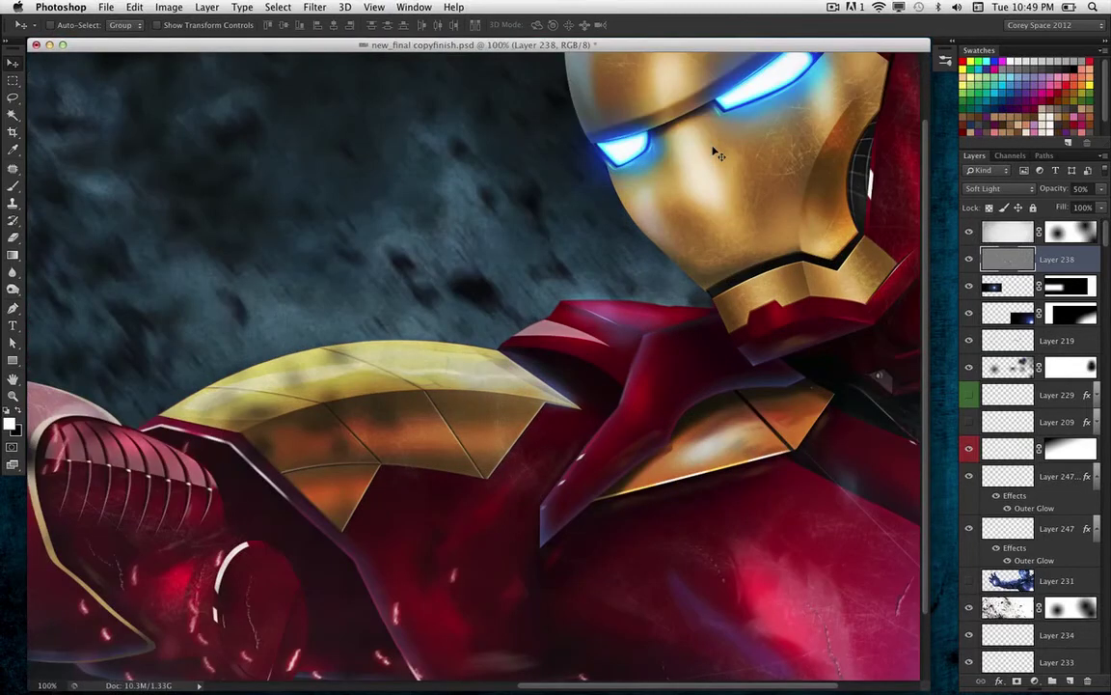
click(970, 233)
click(969, 233)
key(super+minus)
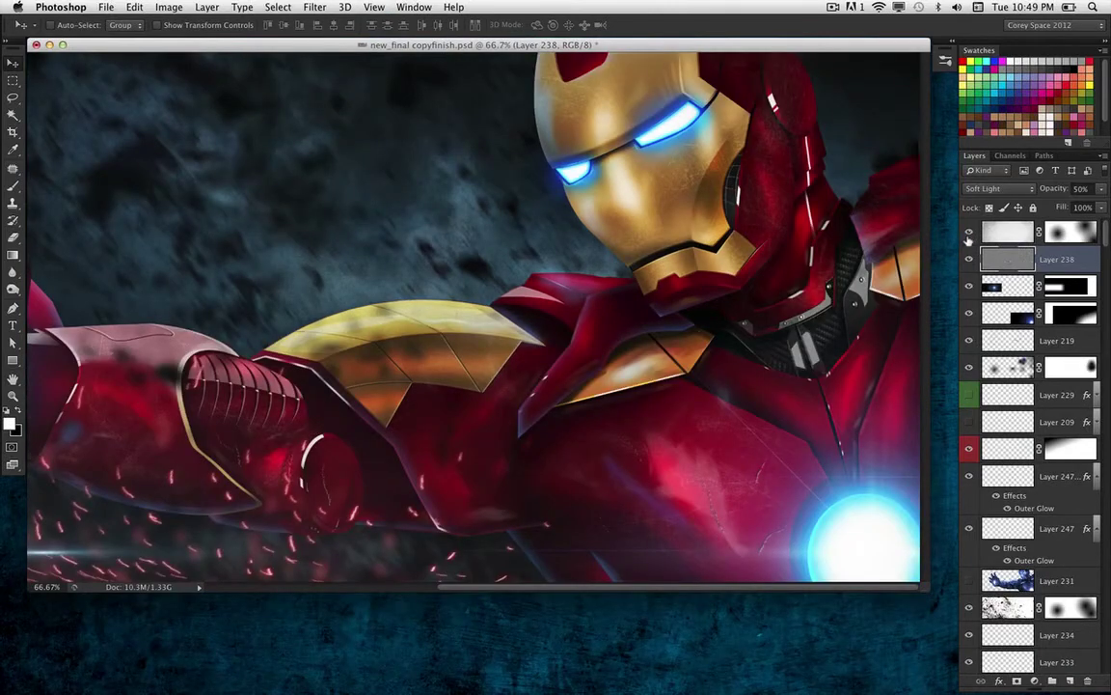
click(969, 236)
click(970, 236)
Step: Select Layer 231 beneath the sparks layers and turn it on
mouse_move(1107, 236)
mouse_down()
mouse_move(1107, 260)
mouse_move(1107, 251)
mouse_up()
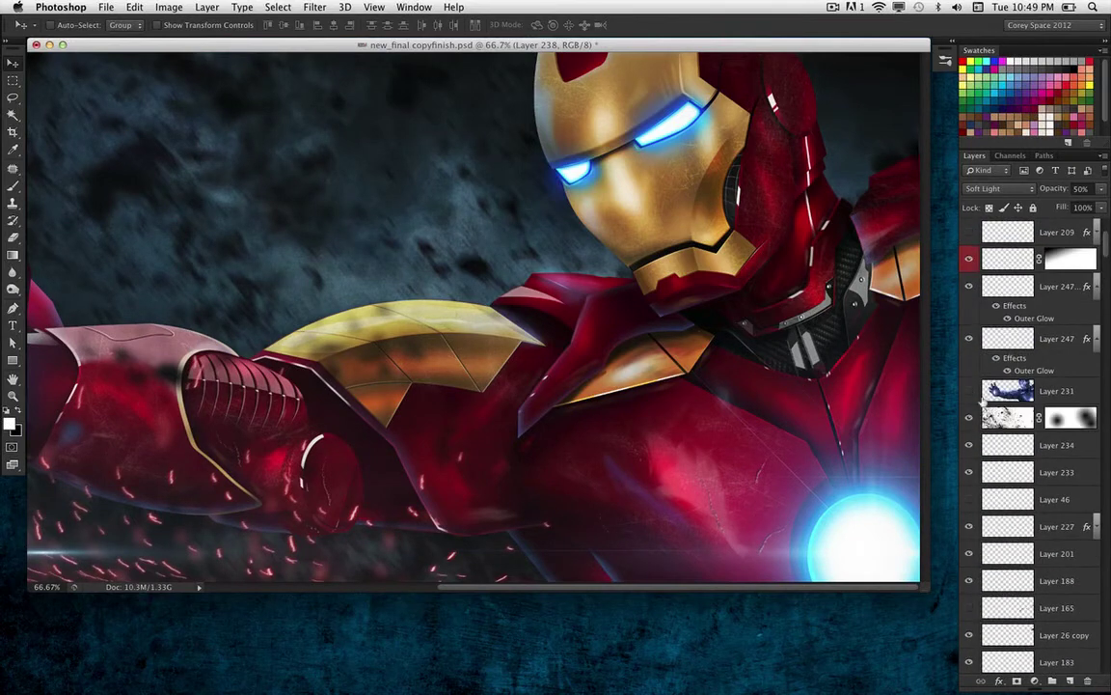
click(1008, 390)
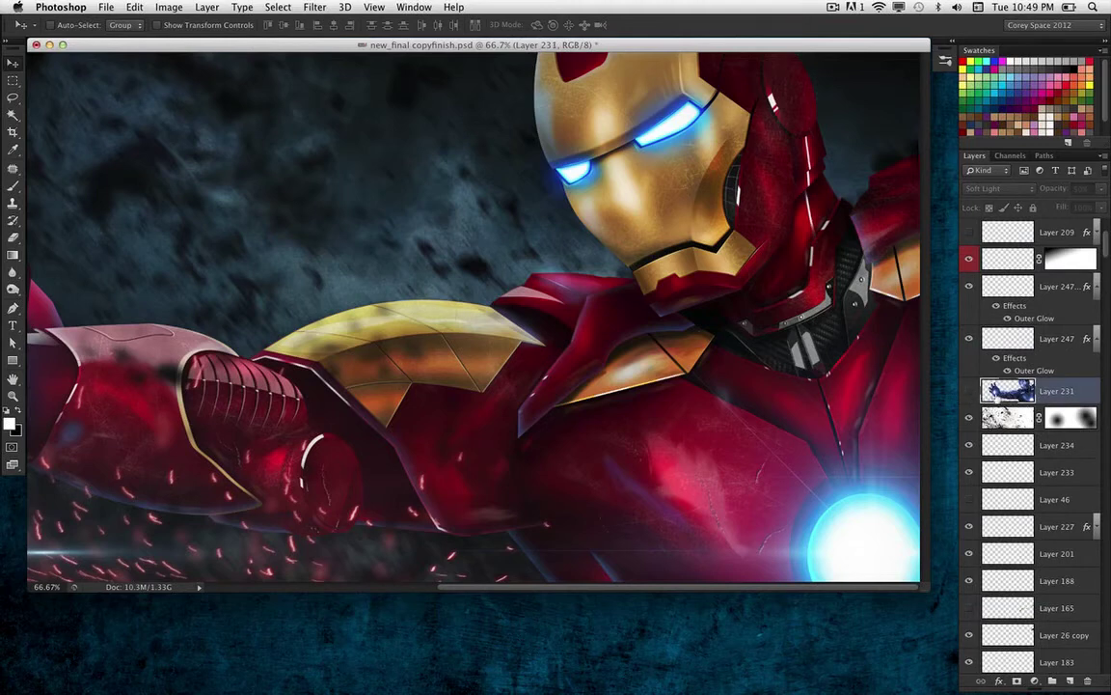
click(970, 392)
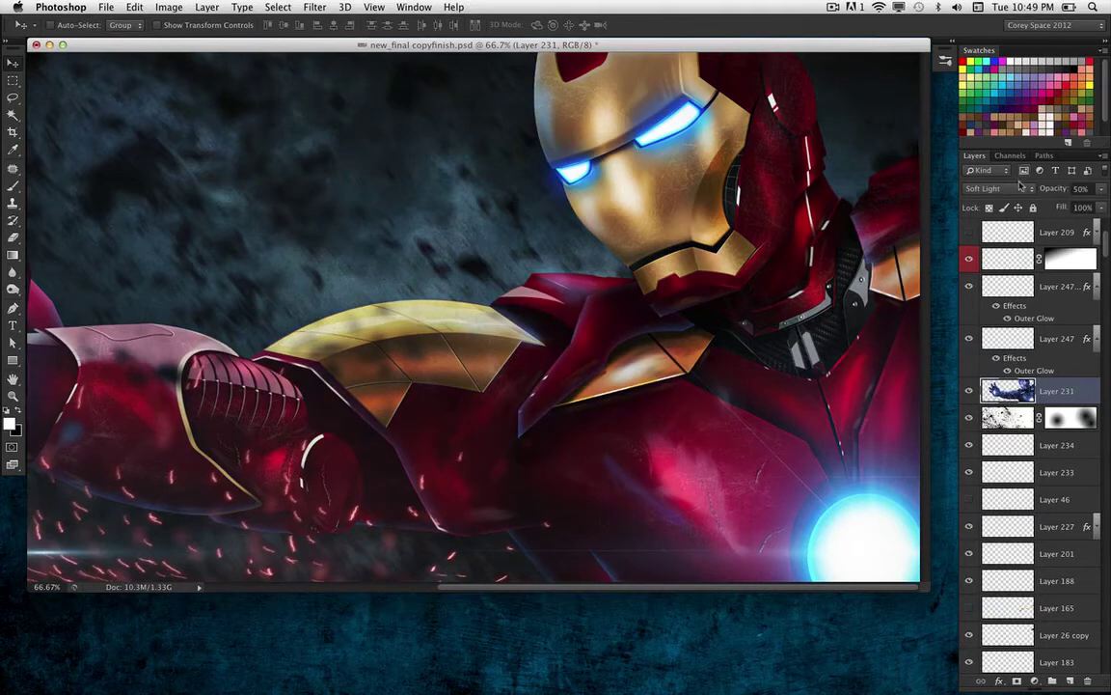
drag(654, 359, 473, 154)
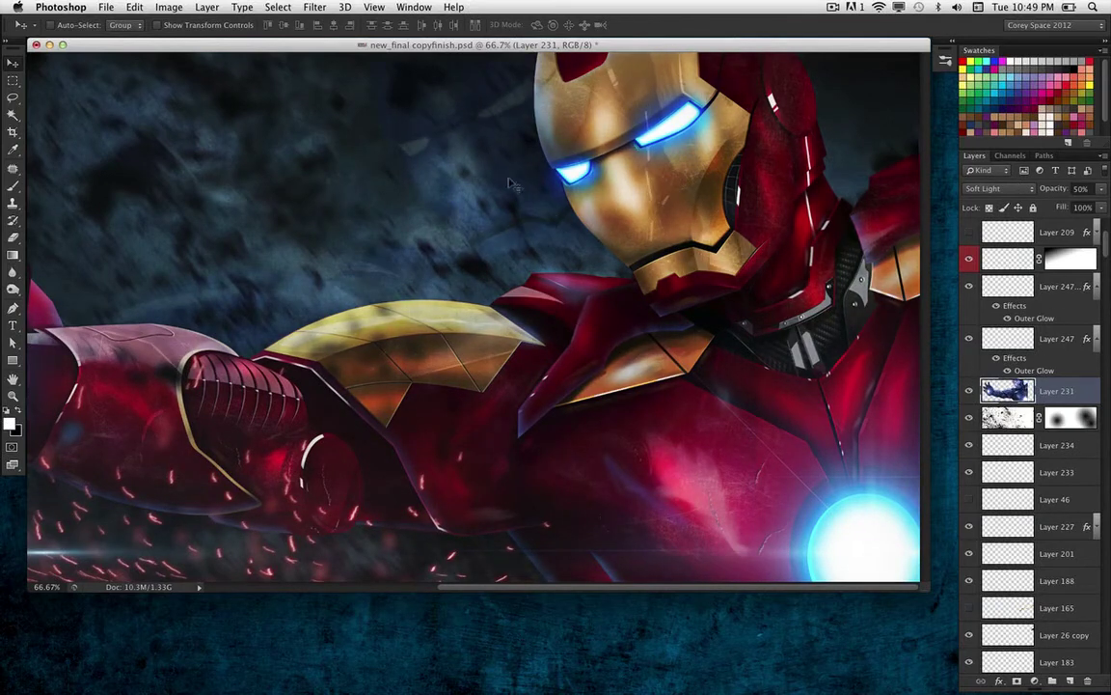
key(super+z)
key(super+z)
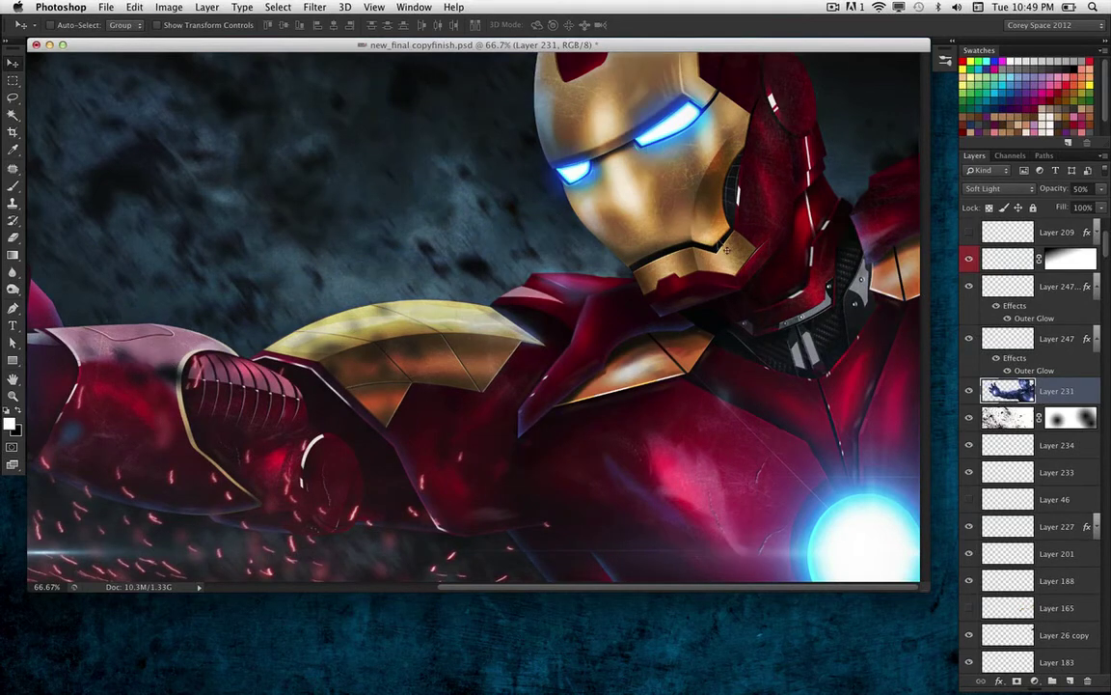
Step: Compare the artwork with and without Layer 231, both up close and across the whole arm and helmet
click(968, 390)
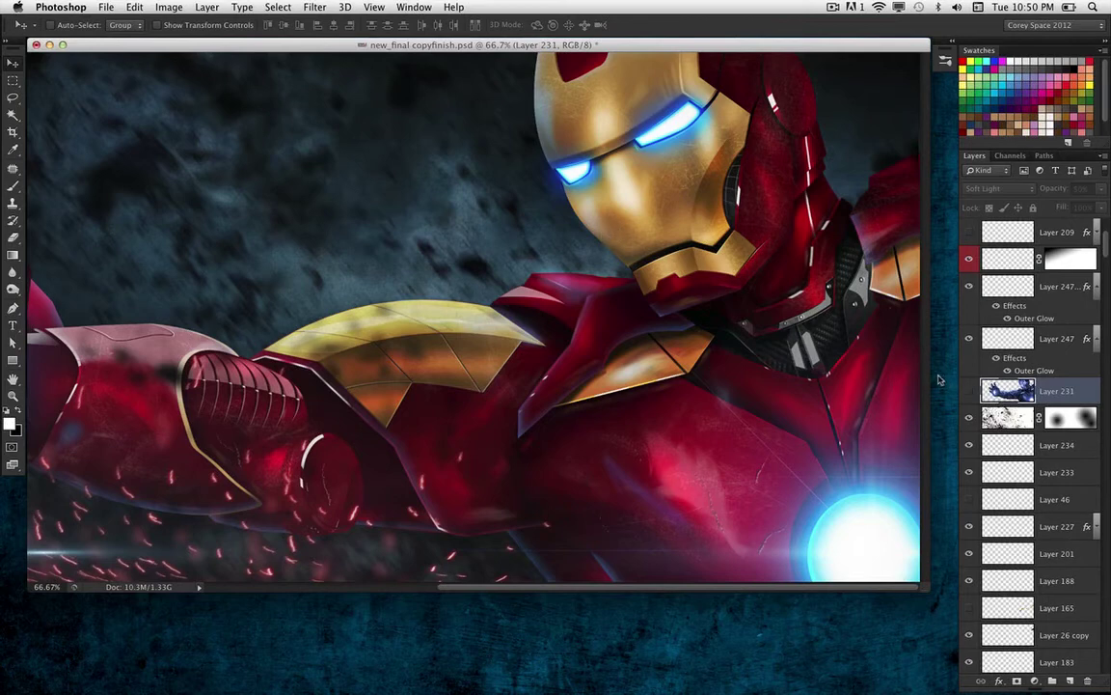
click(970, 391)
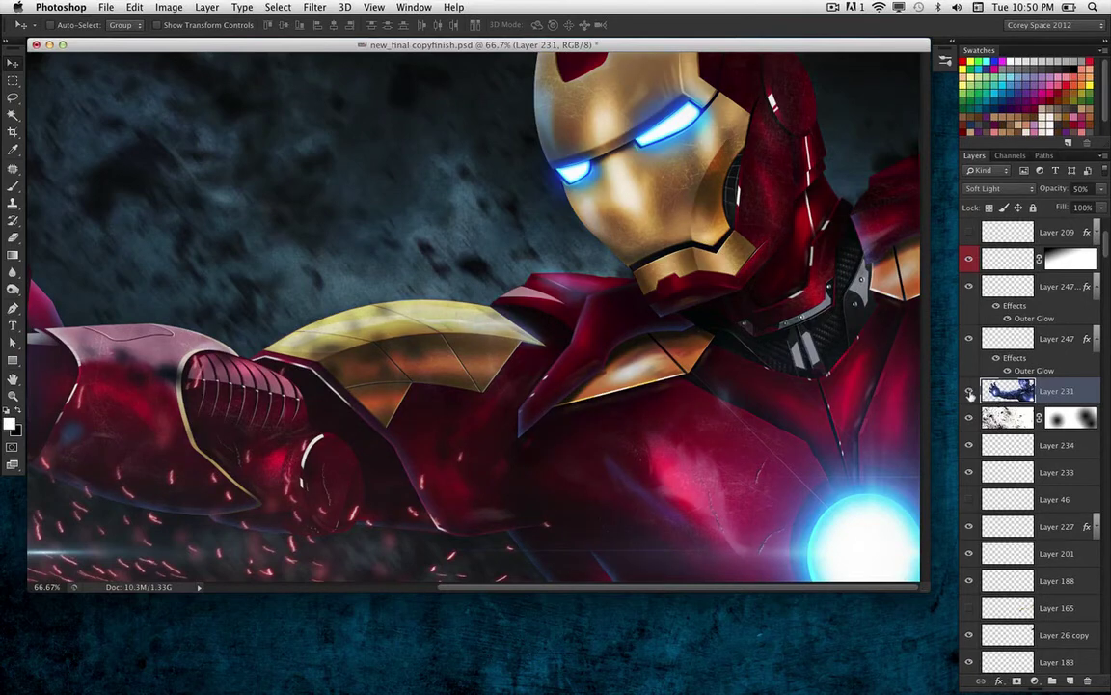
click(970, 390)
click(969, 391)
key(super+minus)
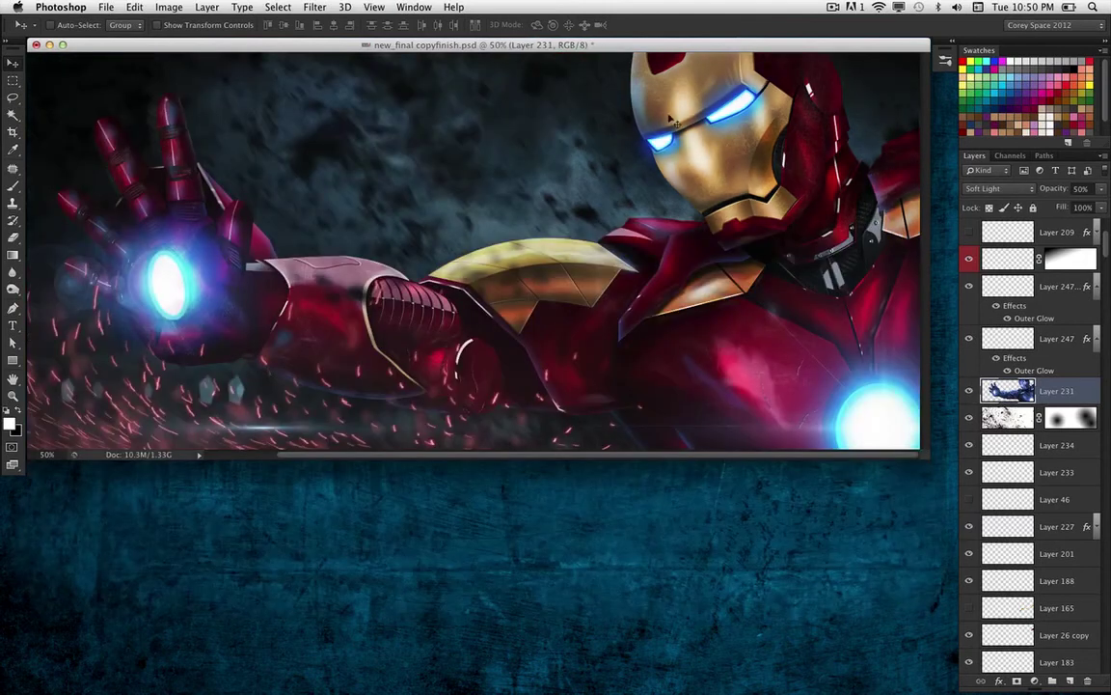
drag(652, 40, 668, 63)
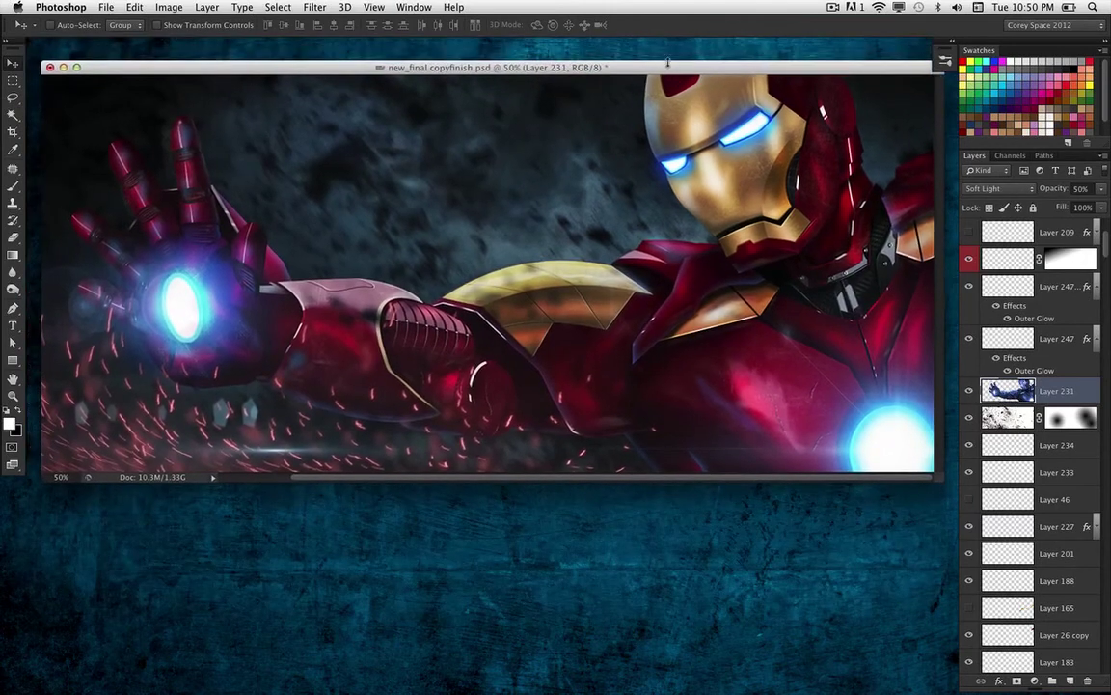
click(970, 390)
click(970, 391)
click(969, 390)
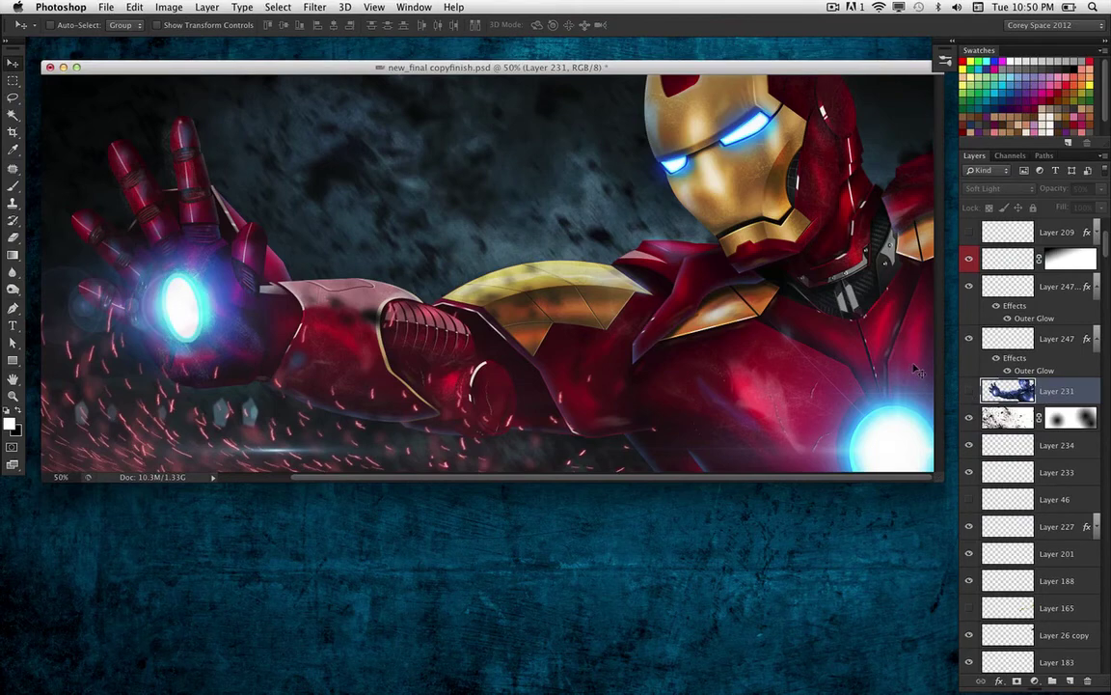
click(969, 391)
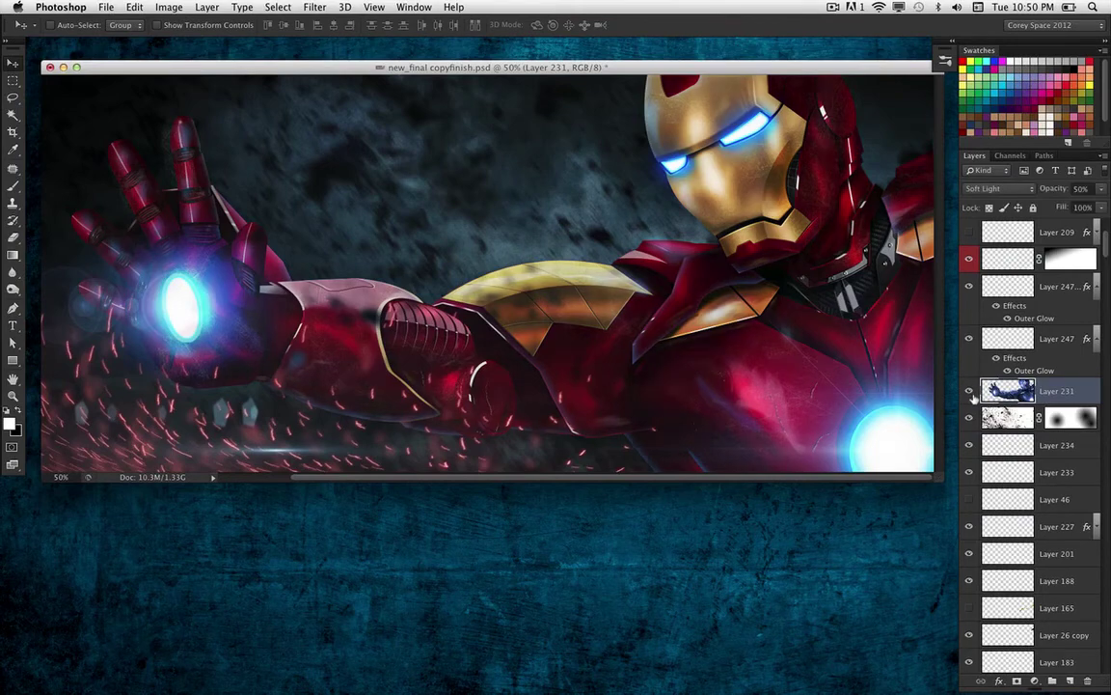
click(970, 394)
click(971, 393)
click(968, 389)
click(968, 389)
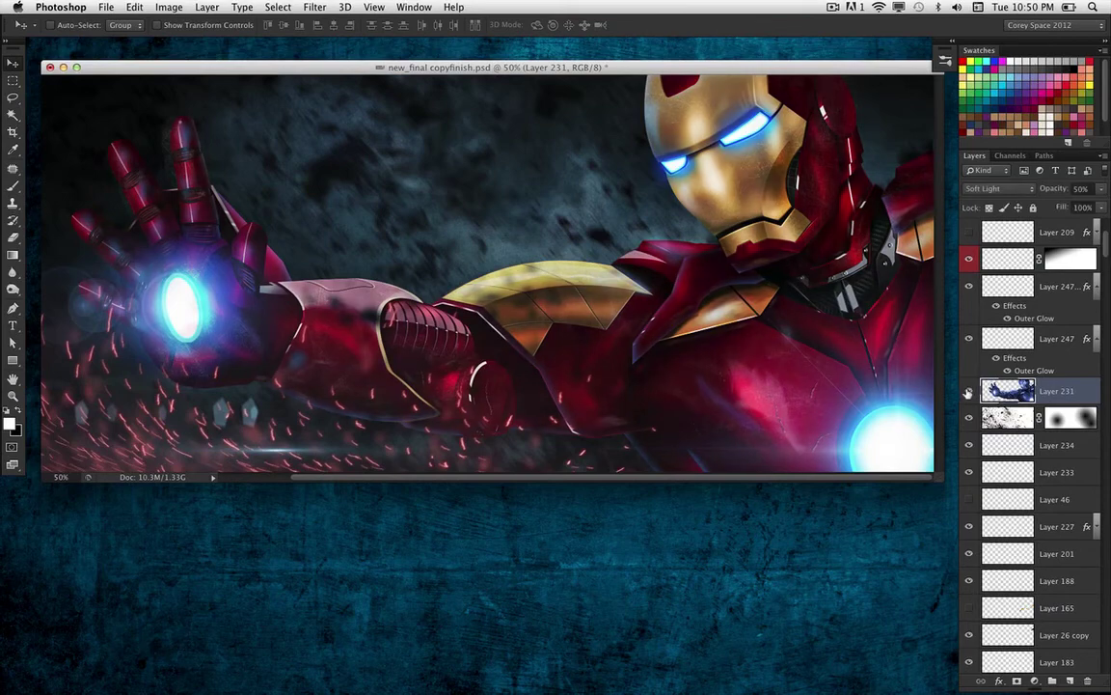